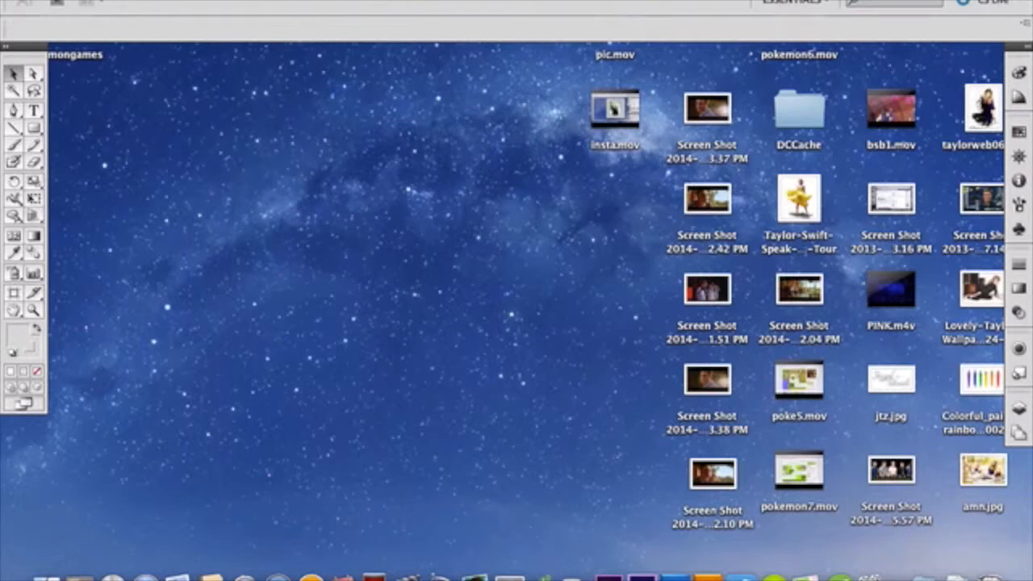
Step: Create a new 750 x 750 px RGB document named "text"
click(126, 0)
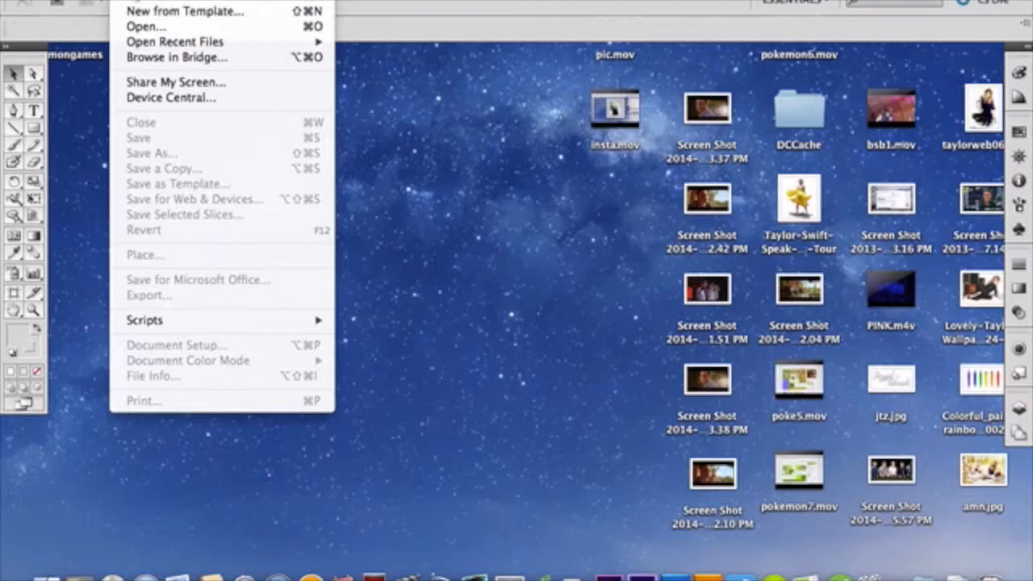
click(139, 3)
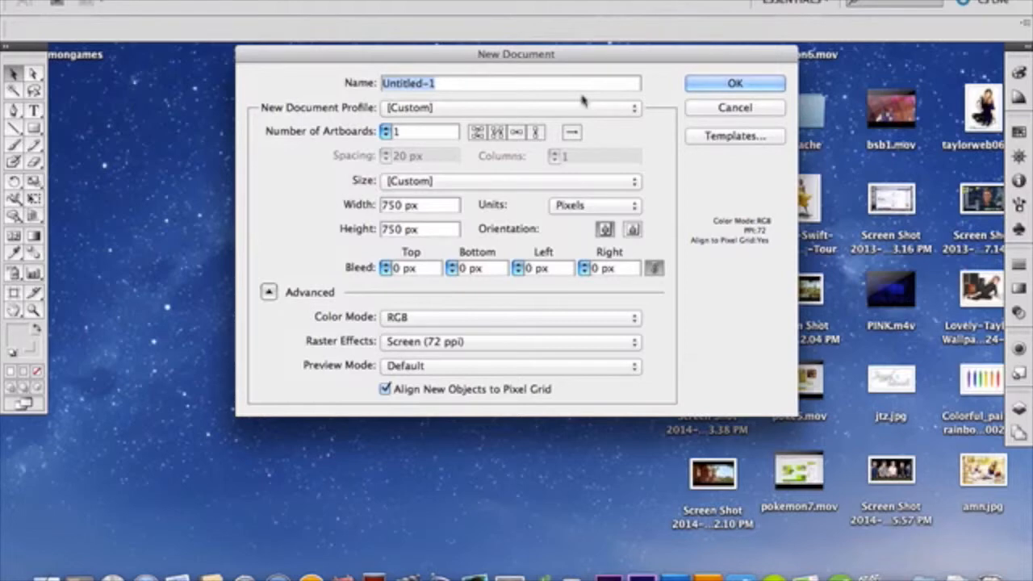
text(text)
key(Return)
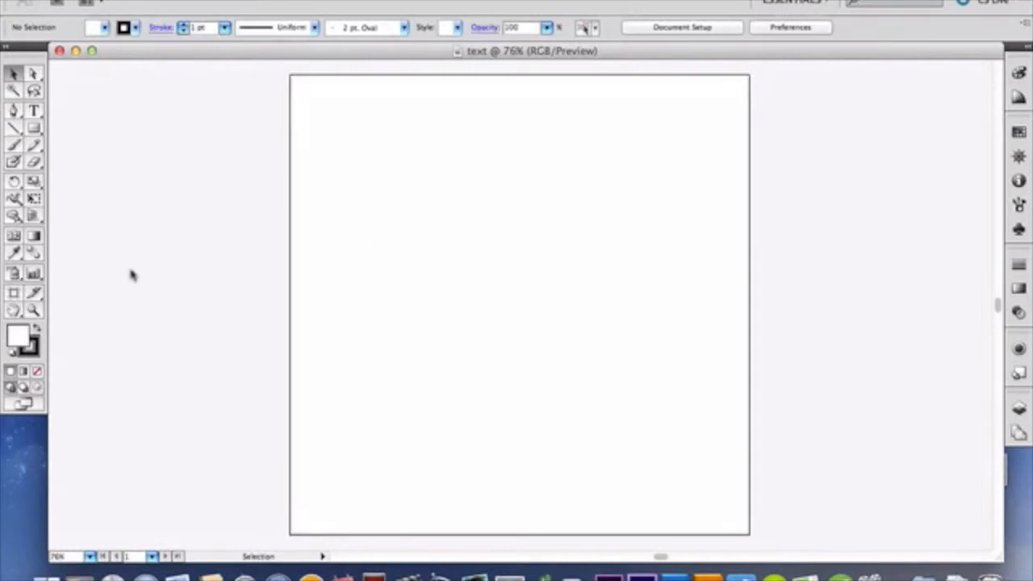
Step: Add the text "Jazzed" in the upper part of the artboard with the Type tool and select the word
click(35, 111)
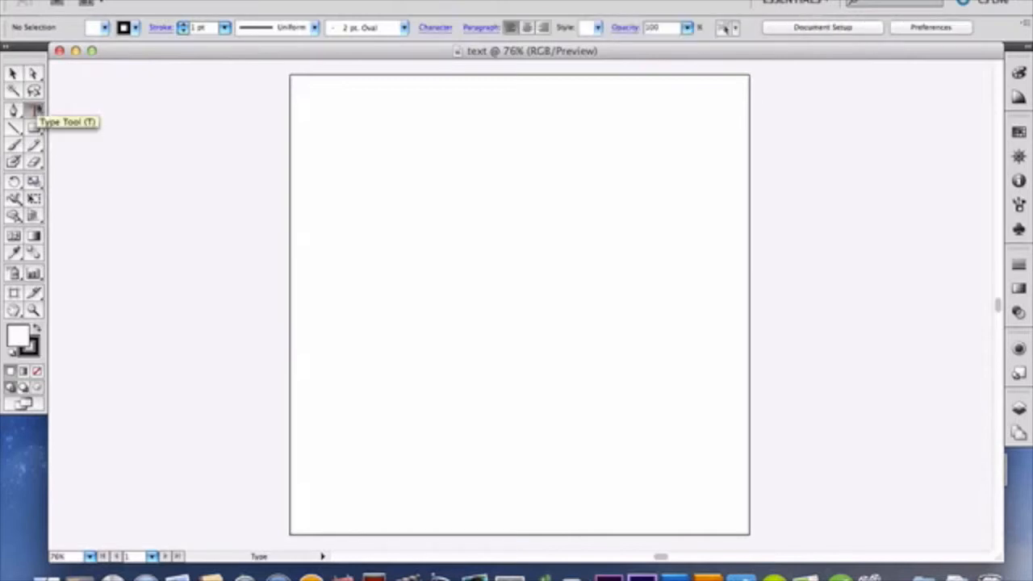
click(367, 207)
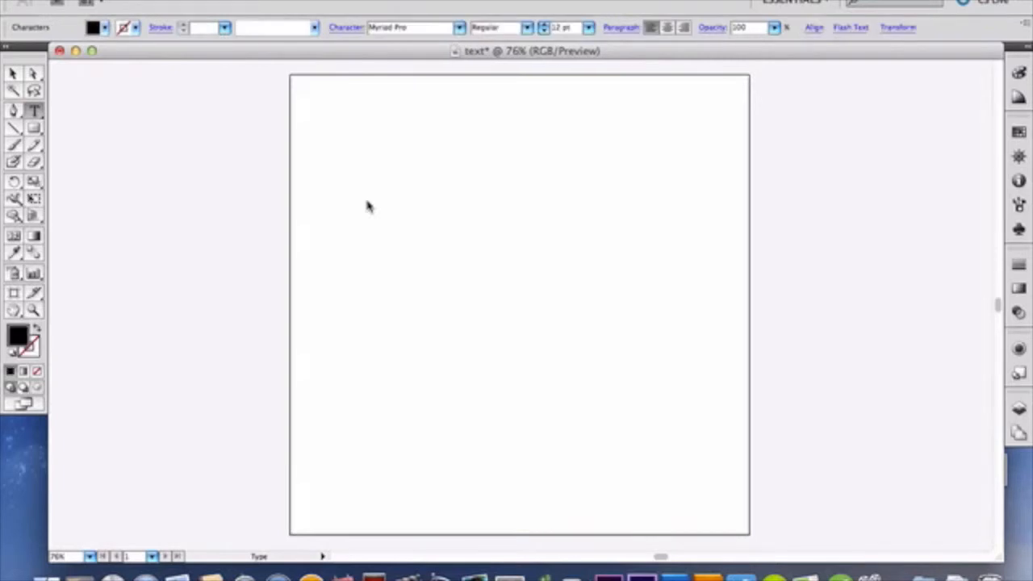
text(Jazzed)
double_click(370, 202)
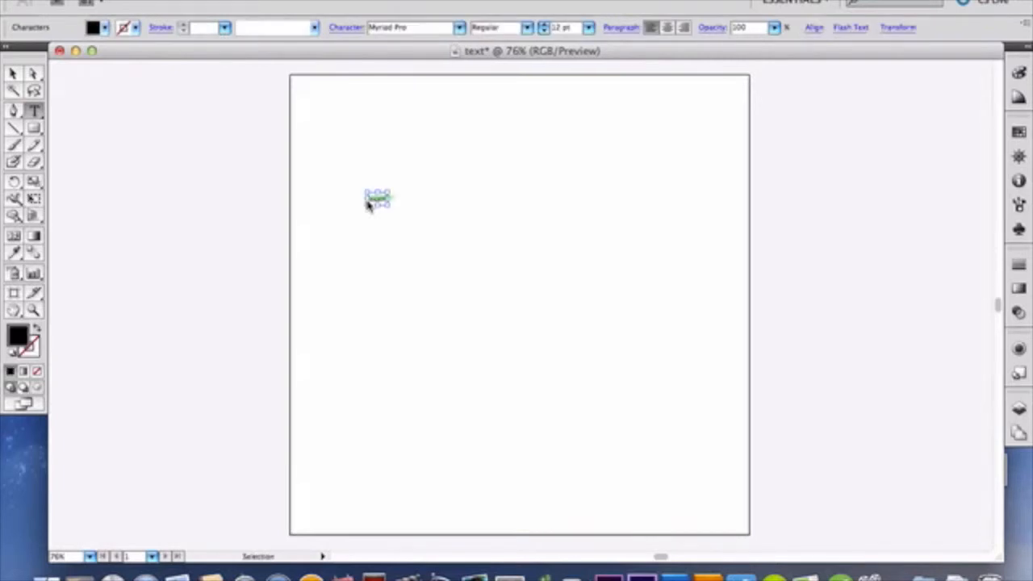
click(460, 27)
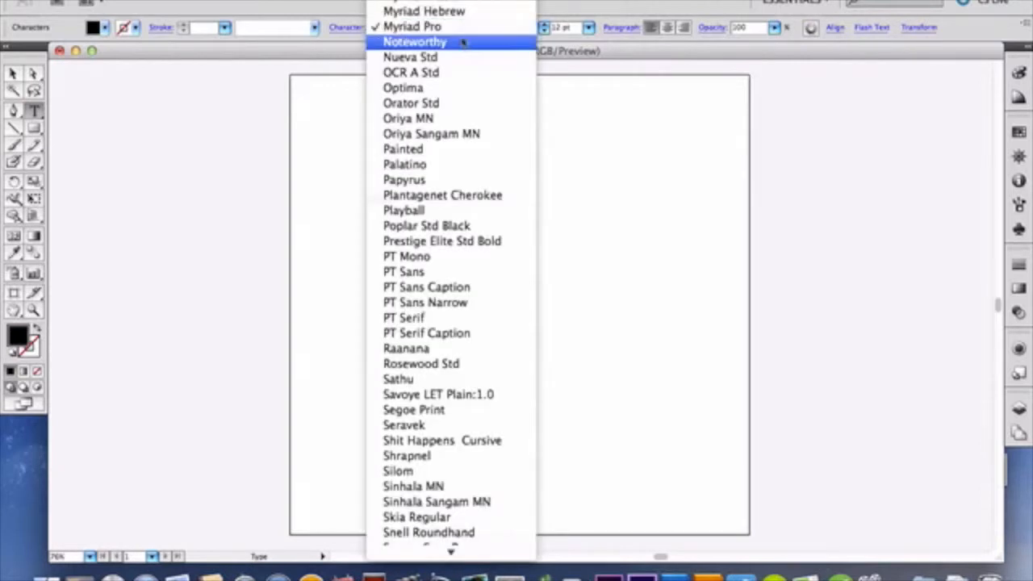
click(589, 57)
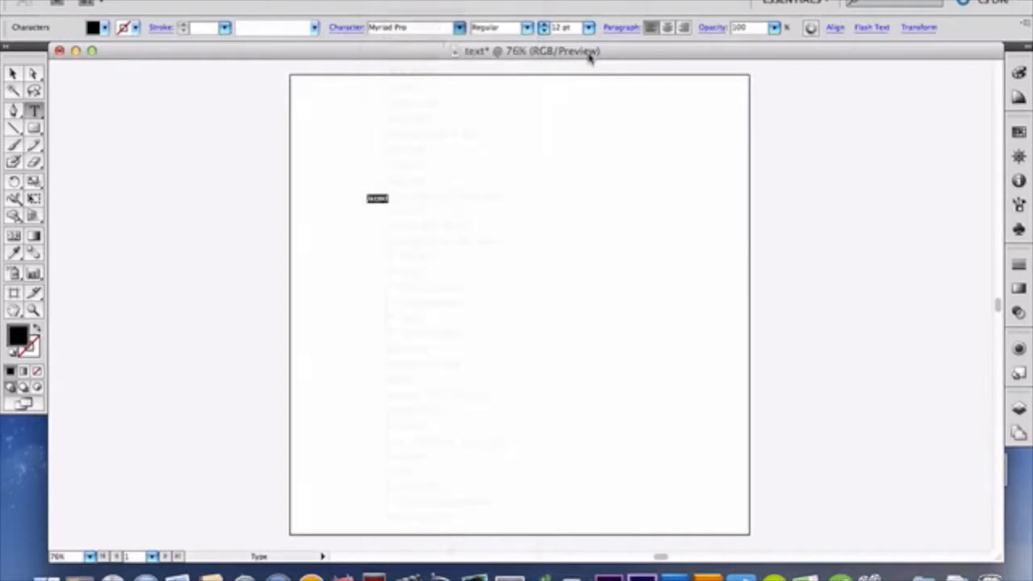
click(461, 27)
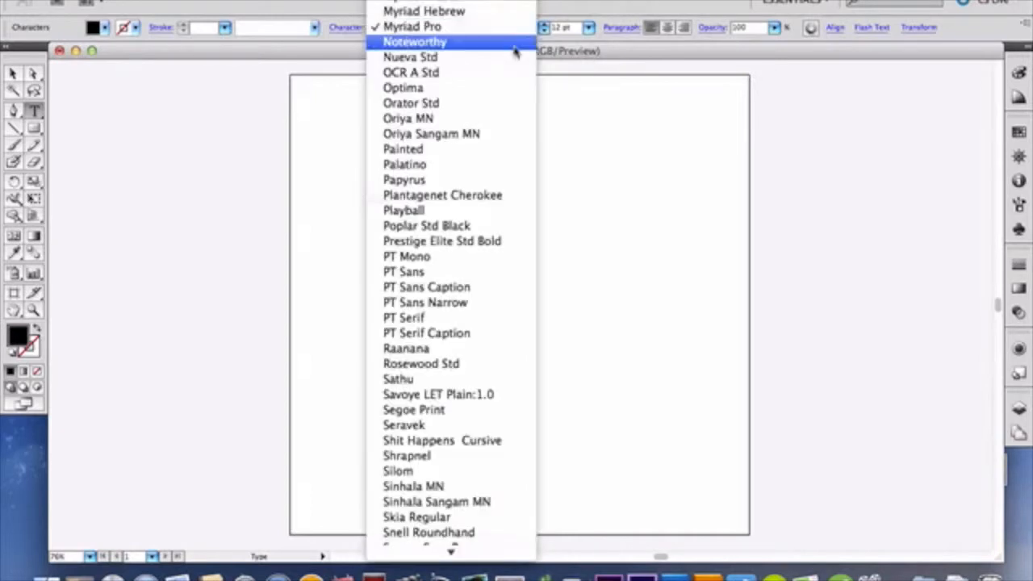
click(570, 117)
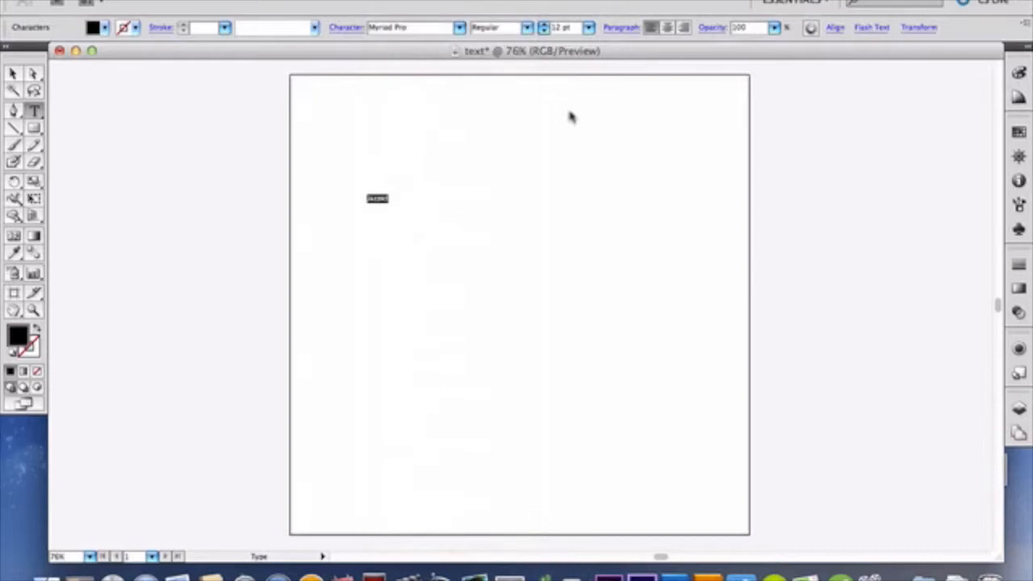
Step: Change the font of the selected word to American Captain
right_click(380, 208)
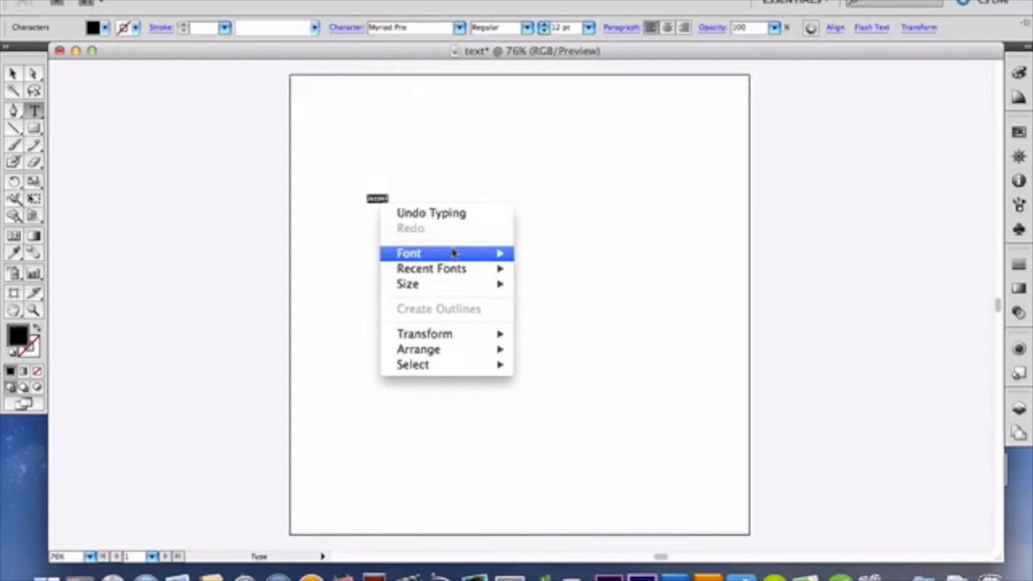
mouse_move(454, 253)
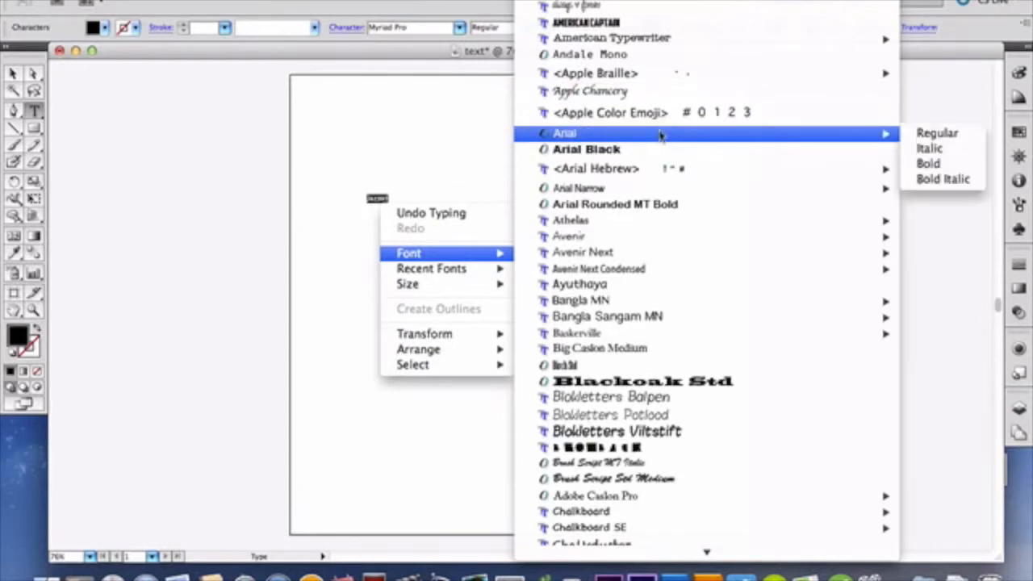
mouse_move(666, 303)
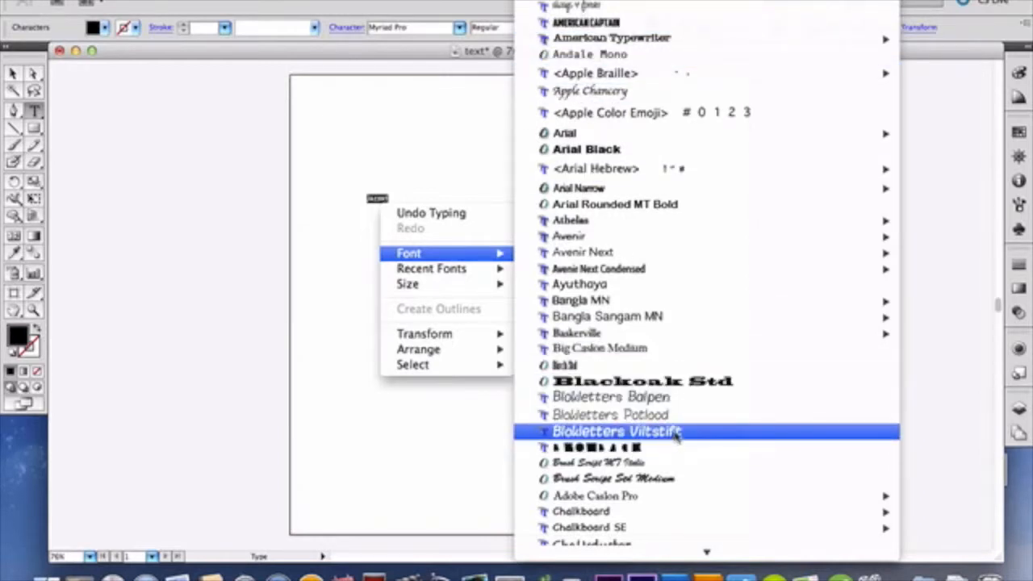
click(714, 25)
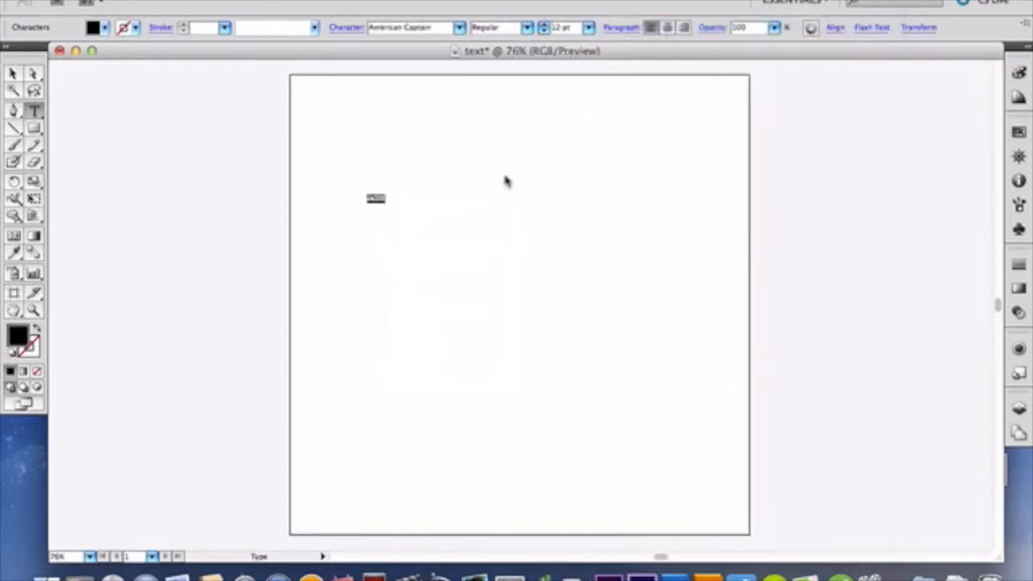
Step: Try the word at a font size of 60 pt and at 72 pt
click(588, 27)
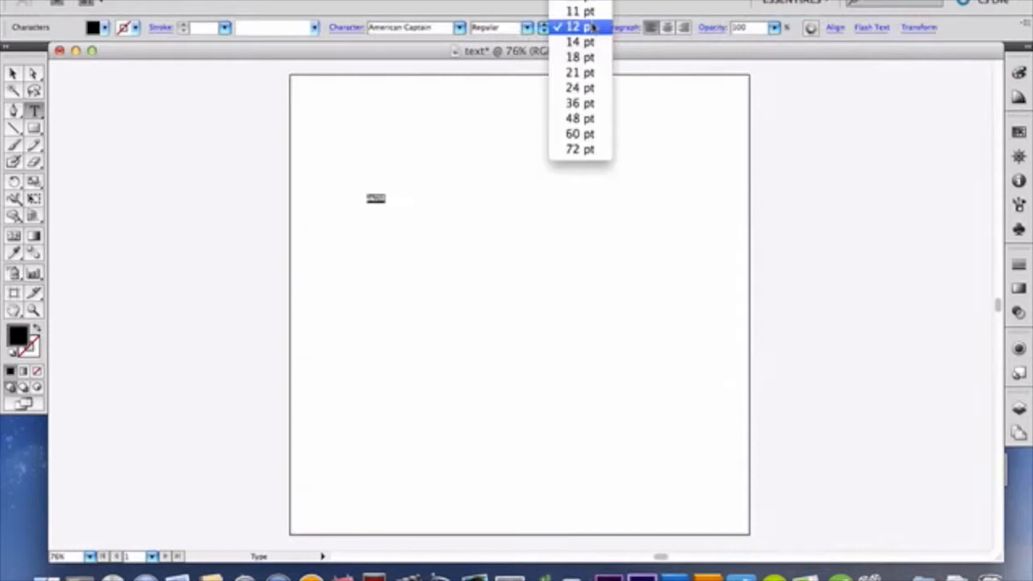
click(594, 135)
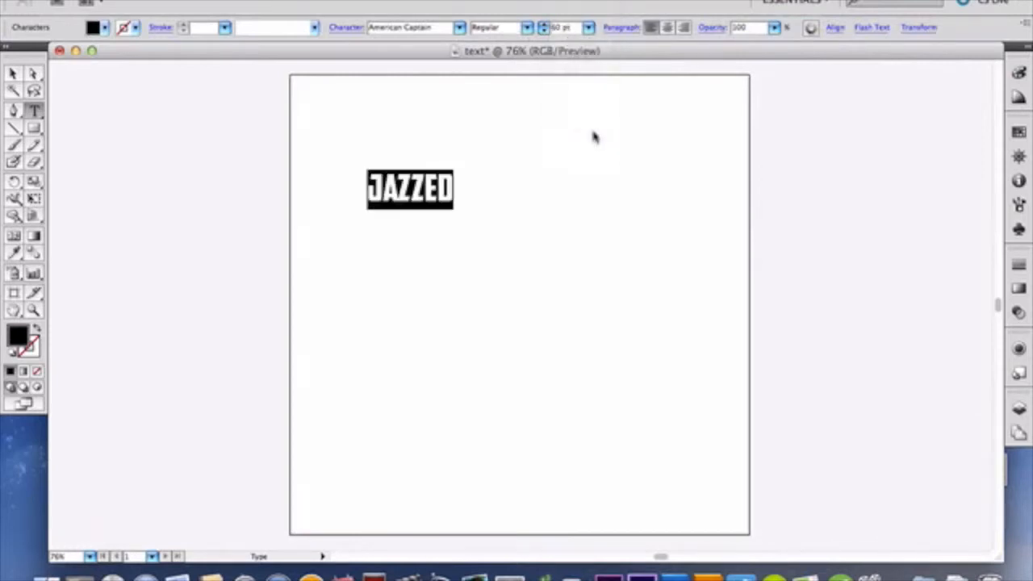
click(595, 28)
click(594, 42)
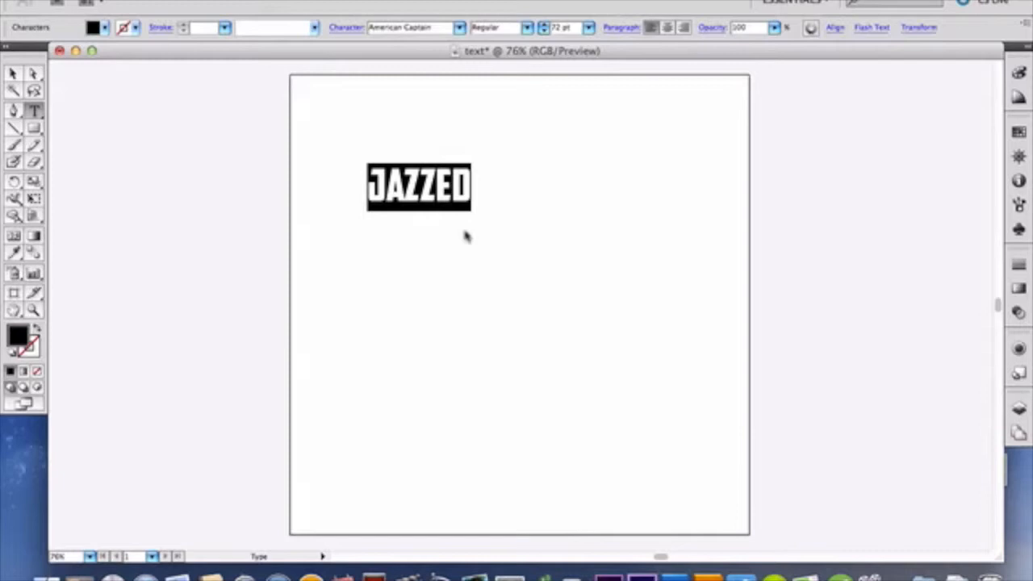
Step: Set the font size of the word to 150 pt and finish editing the text
click(562, 27)
text(1)
key(BackSpace)
key(BackSpace)
key(BackSpace)
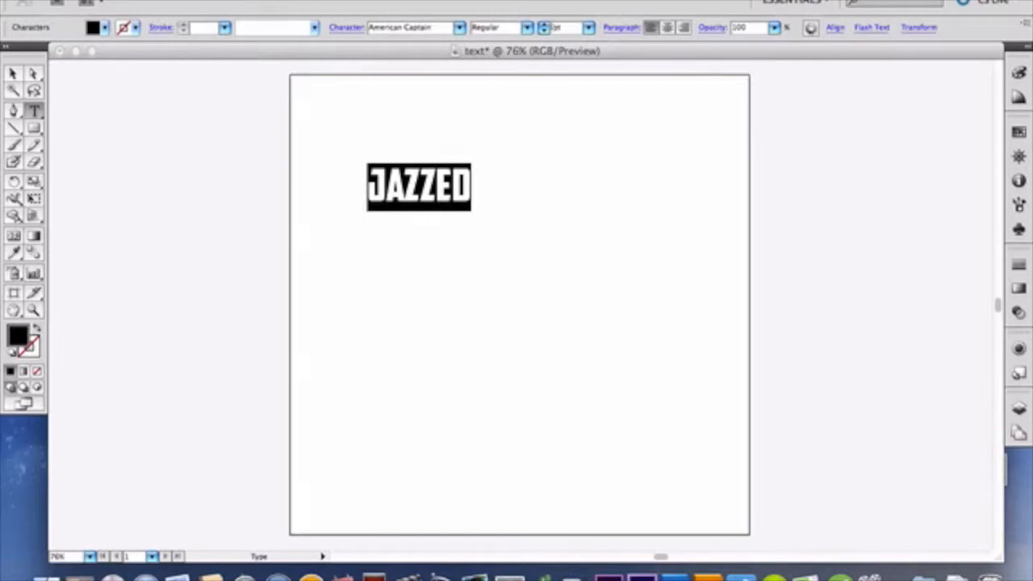
text(150)
key(Return)
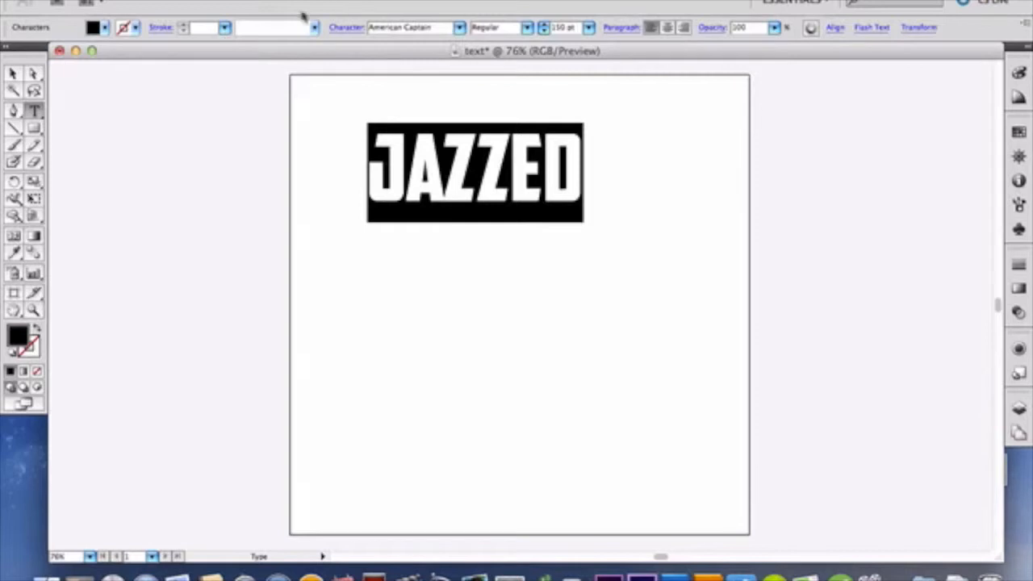
click(13, 74)
click(13, 73)
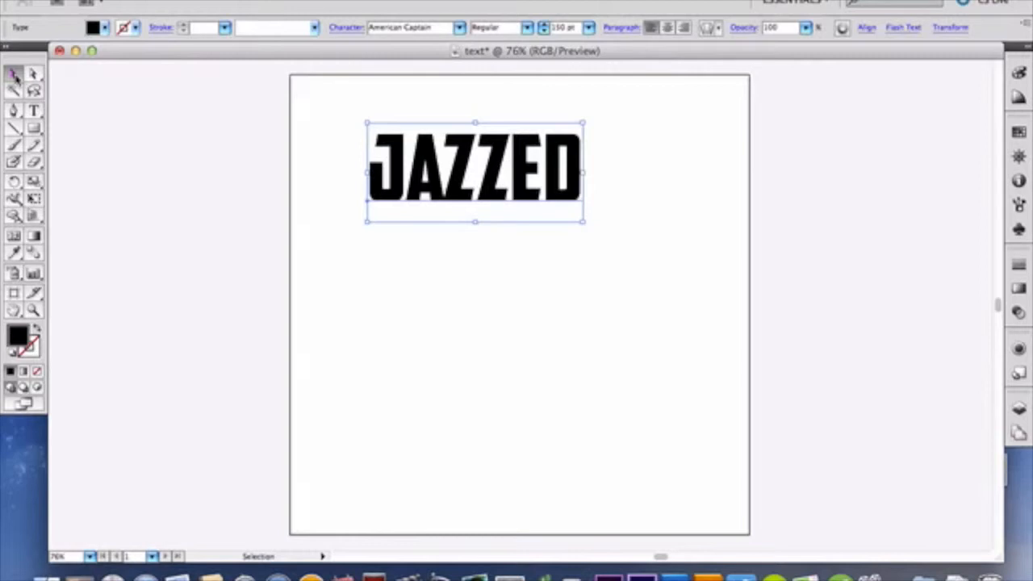
Step: Select the whole word with the Type tool and change its fill color to light gray
click(34, 111)
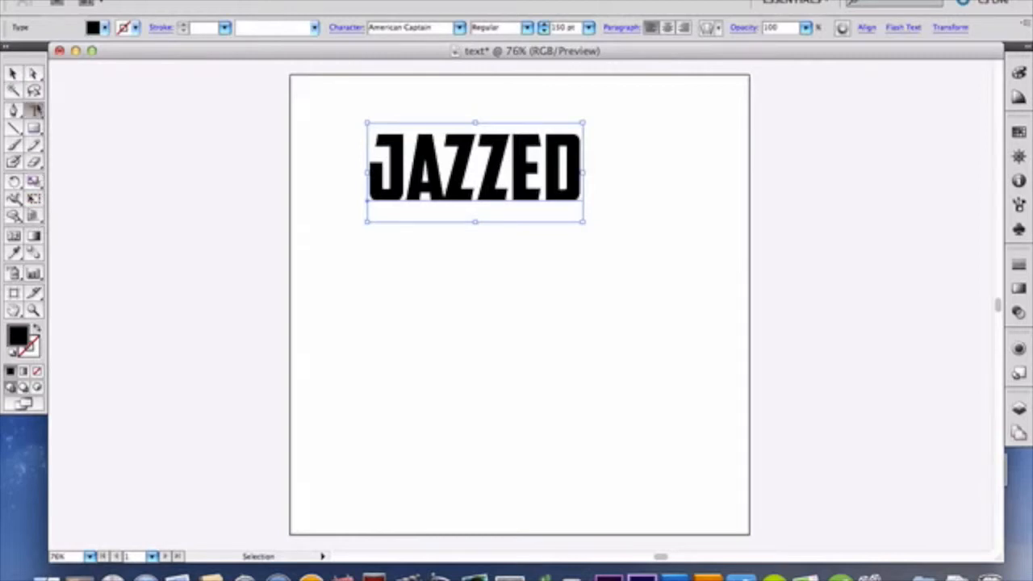
click(391, 161)
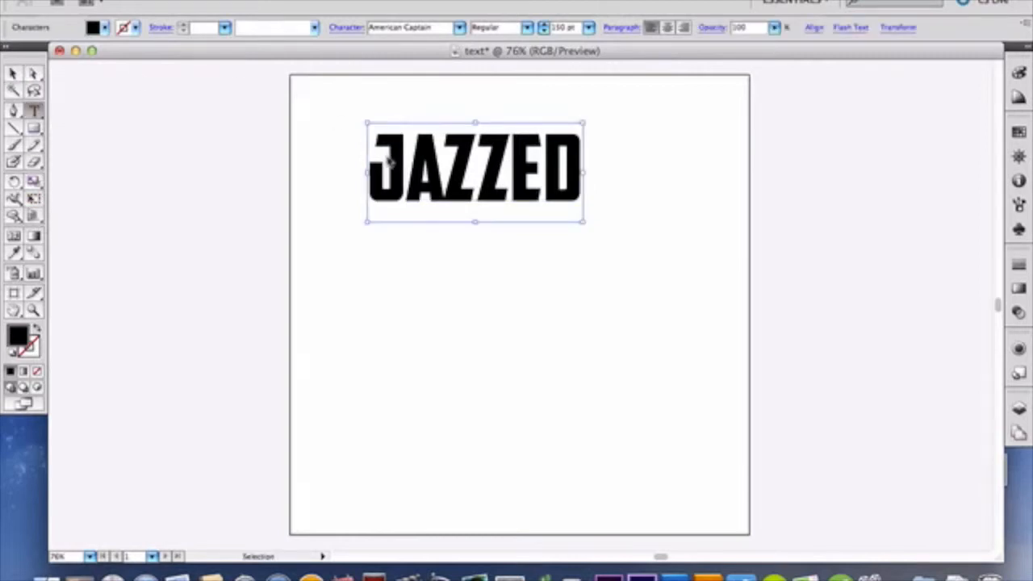
double_click(389, 161)
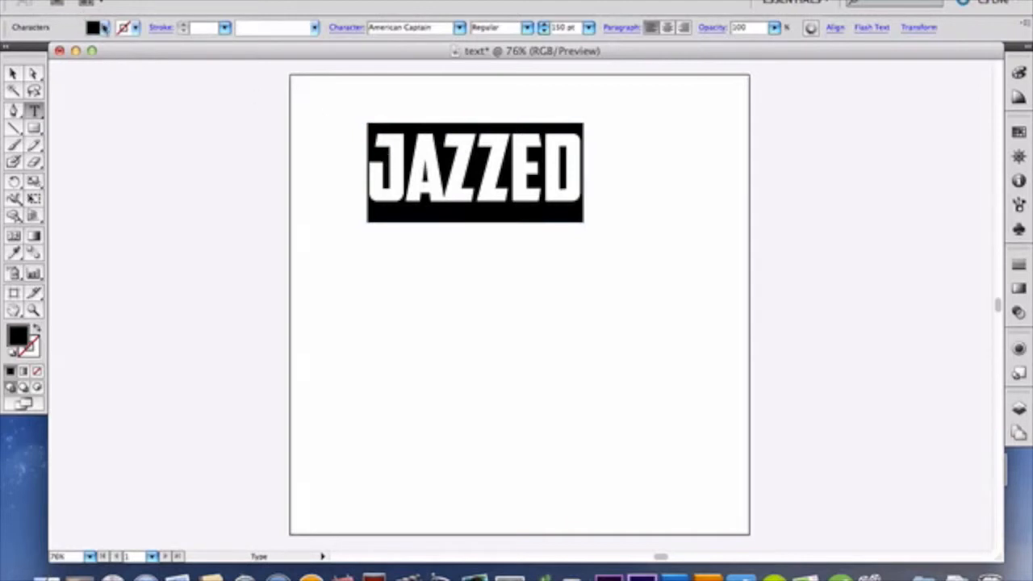
click(105, 27)
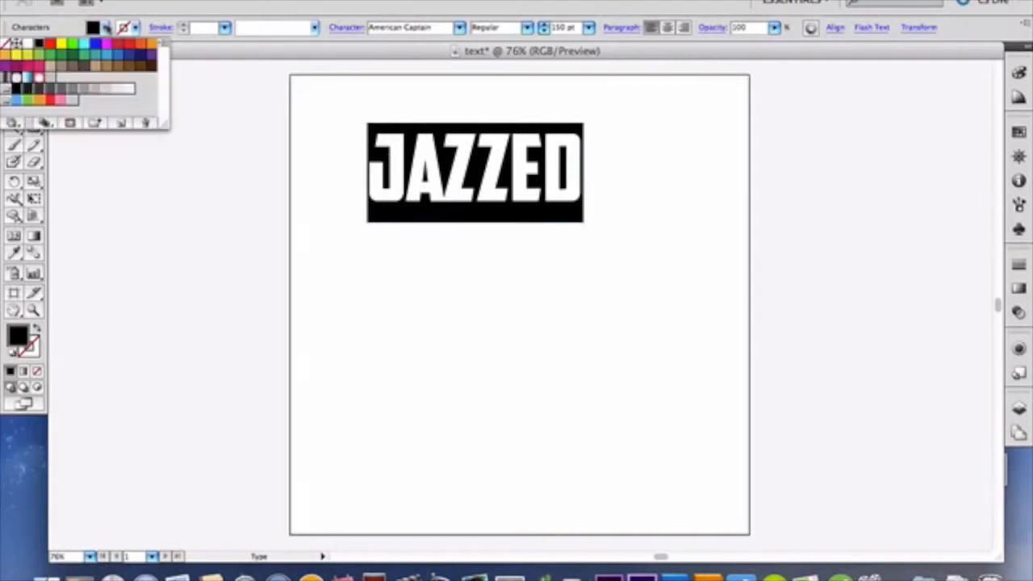
click(103, 95)
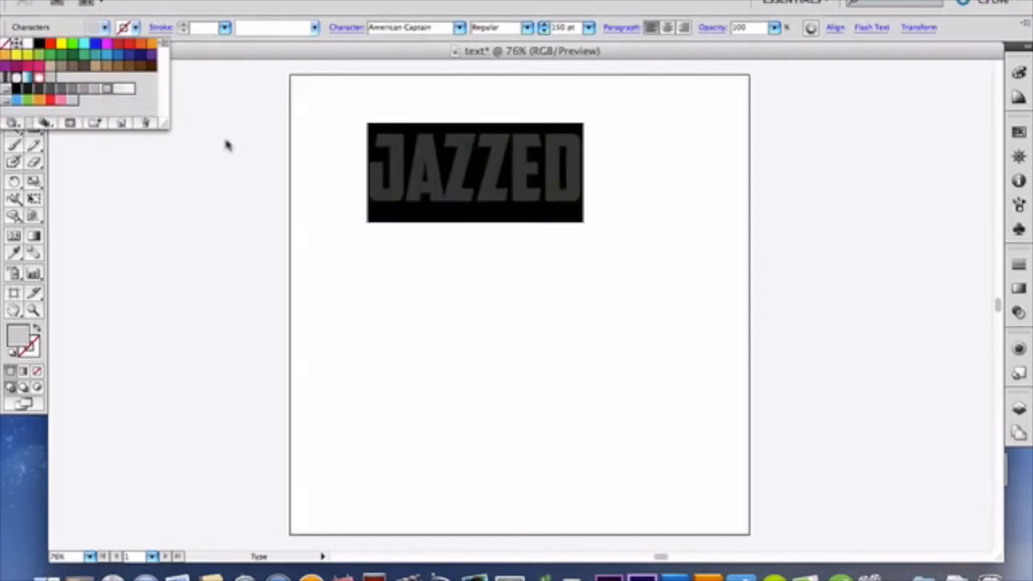
click(103, 29)
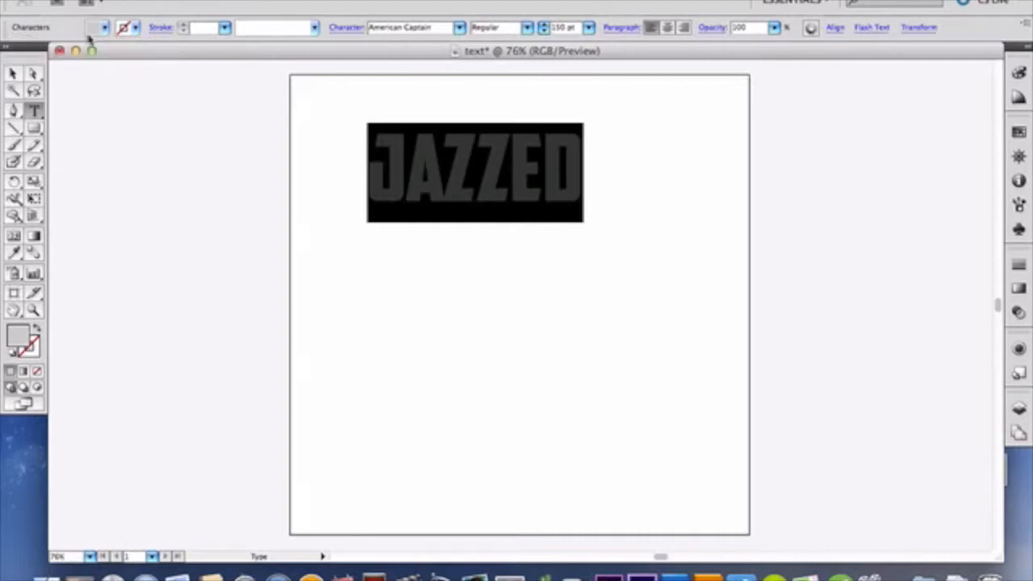
Step: Move the gray text slightly down and to the right on the artboard, keeping it selected with the Selection tool
click(12, 75)
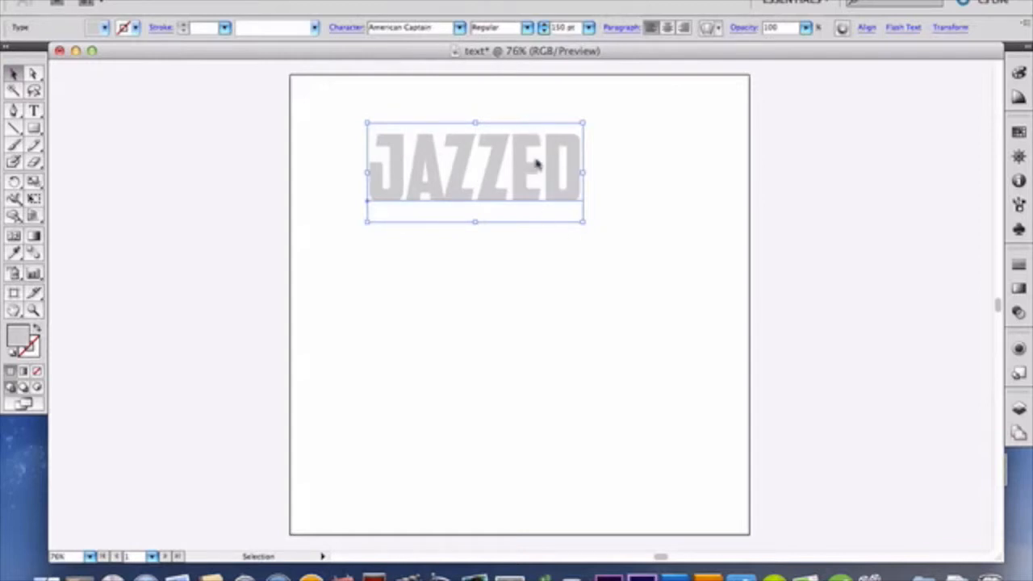
drag(538, 165, 563, 195)
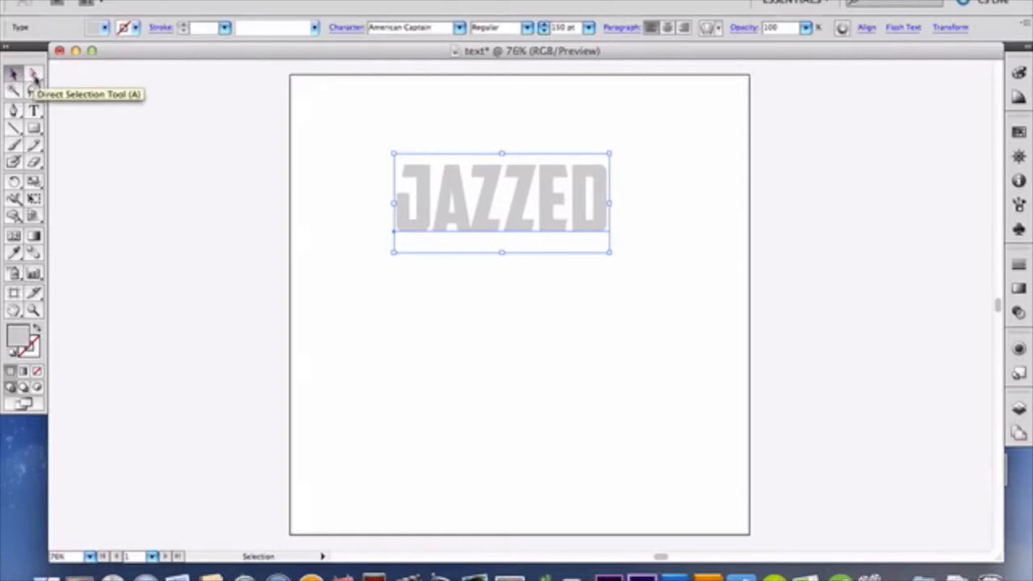
click(35, 75)
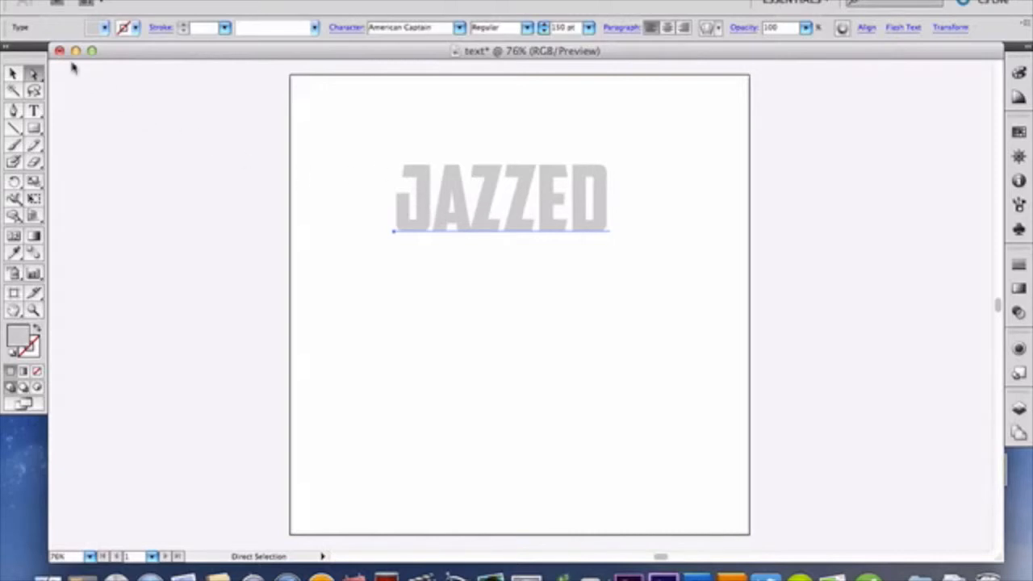
click(13, 74)
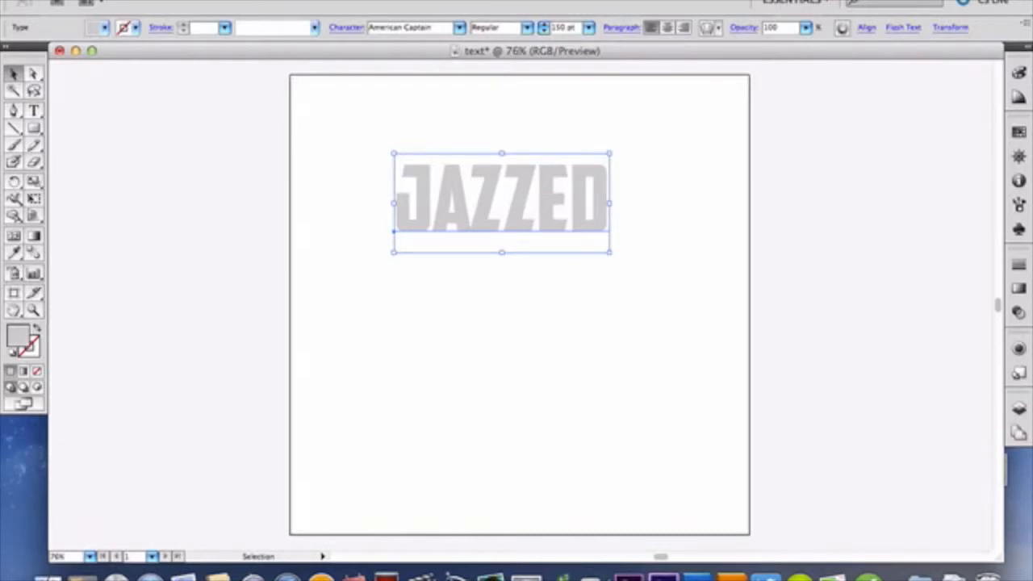
Step: Open the 3D Extrude & Bevel effect for the text, turn on its preview and show the additional surface options
click(246, 0)
mouse_move(335, 0)
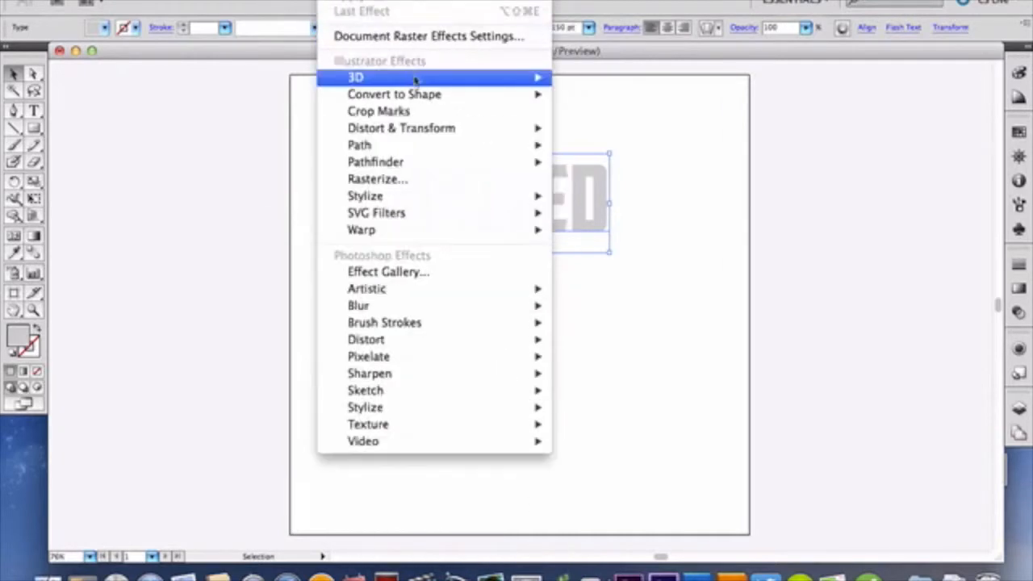
mouse_move(442, 80)
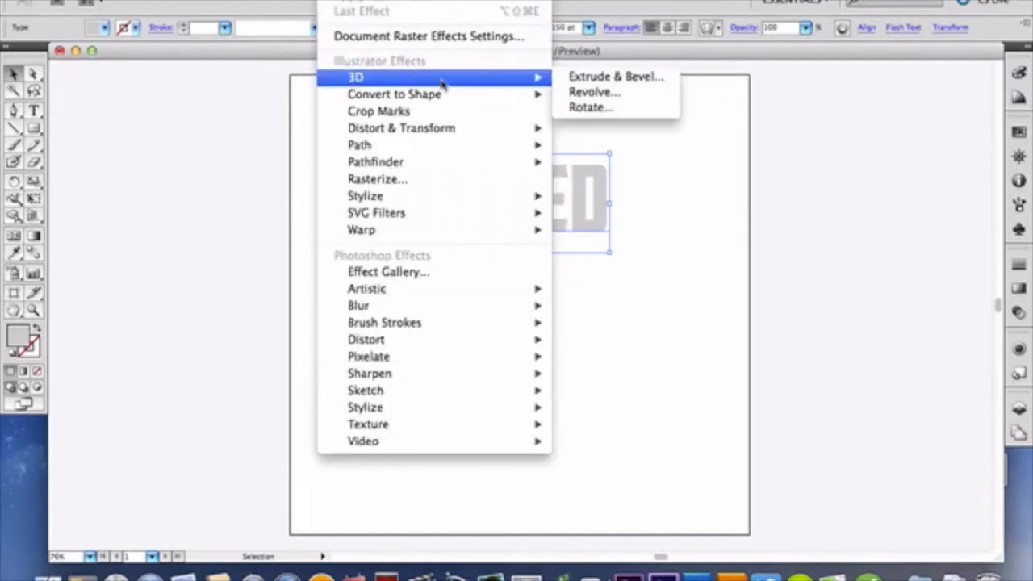
click(601, 79)
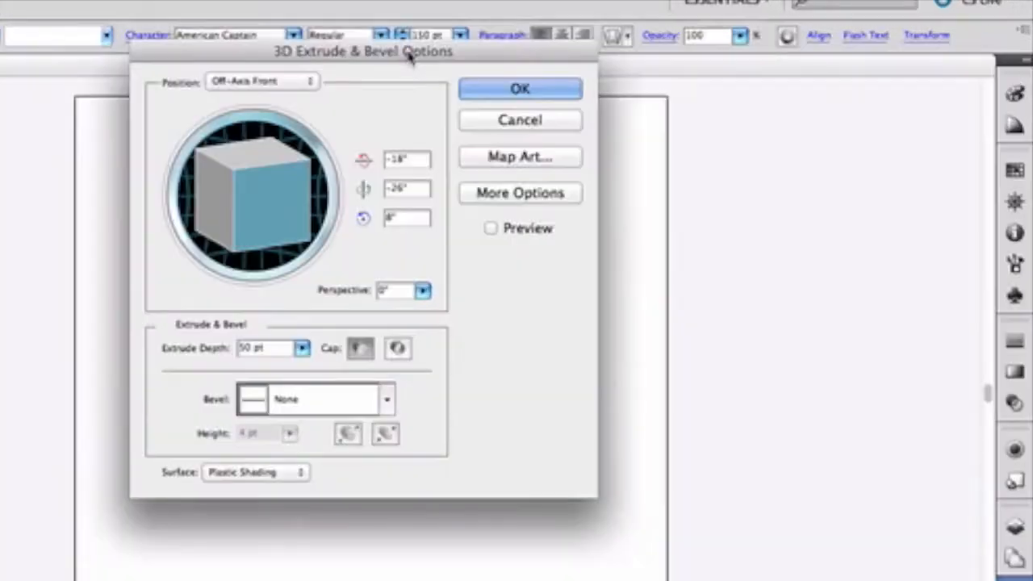
drag(409, 55, 786, 47)
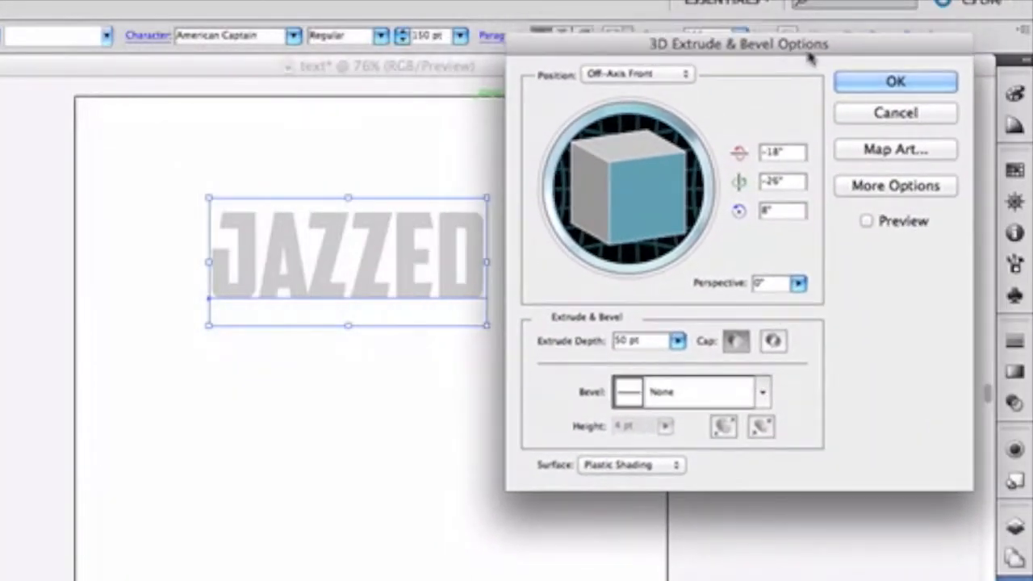
click(866, 222)
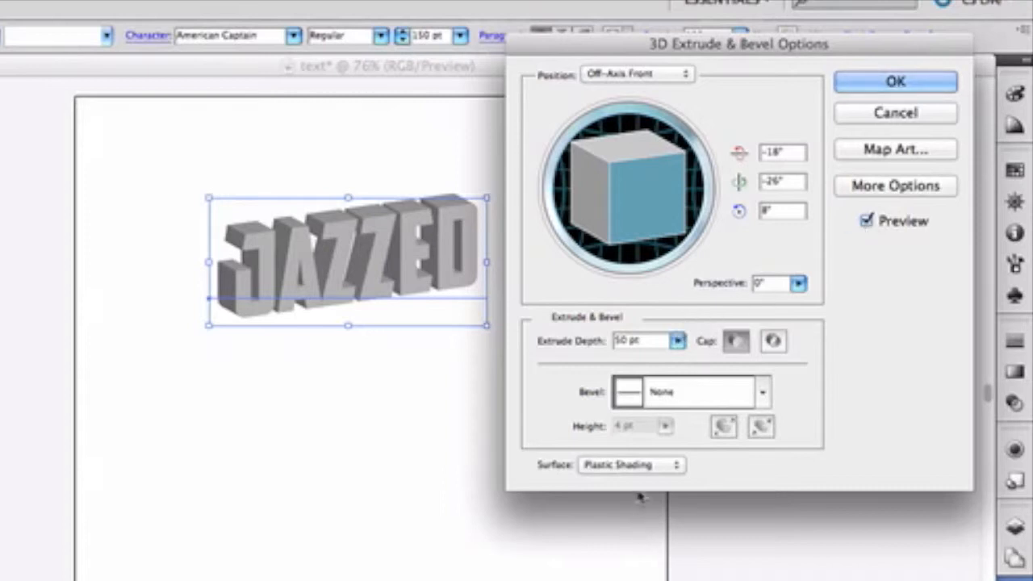
click(889, 190)
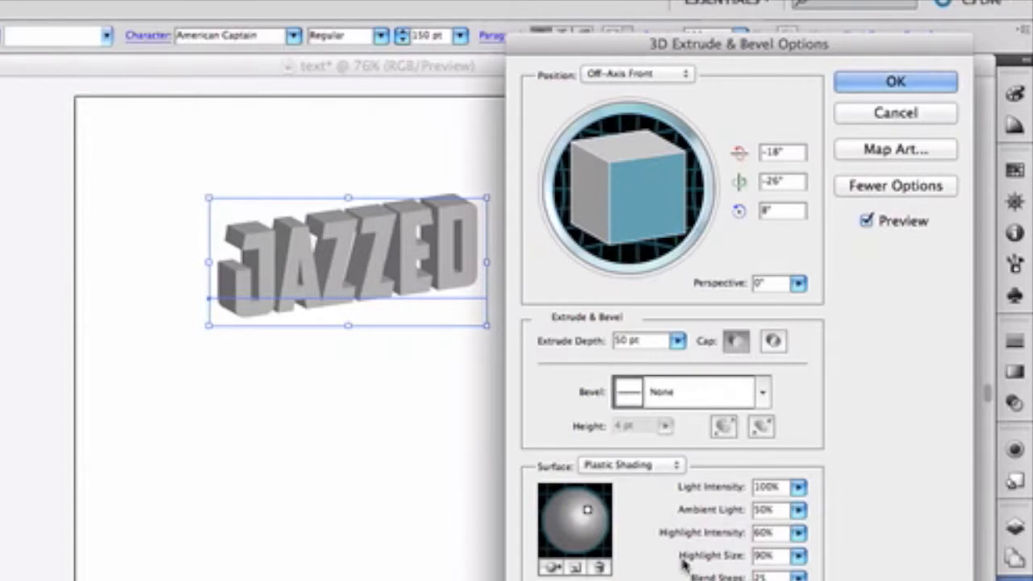
Step: Collapse the extra surface options, increase the extrude depth slightly and apply the 3D effect to the word
click(883, 187)
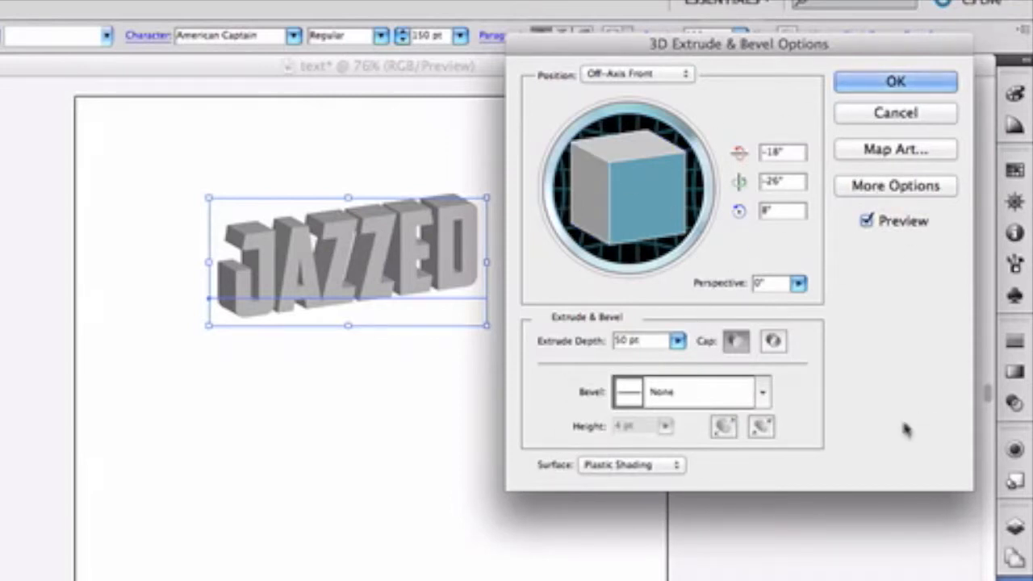
click(677, 341)
drag(570, 362, 572, 368)
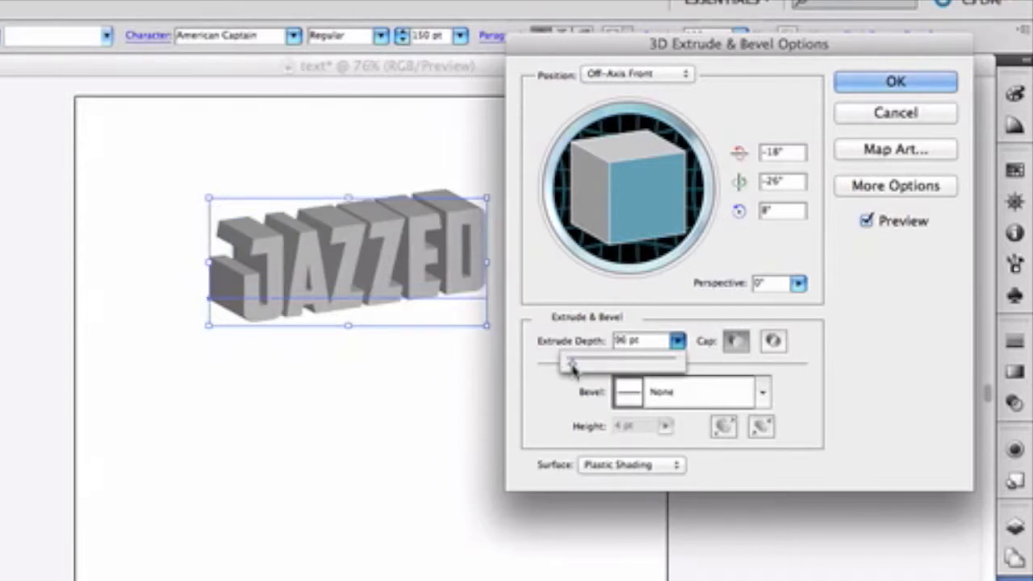
click(625, 343)
click(624, 343)
key(Right)
key(BackSpace)
key(BackSpace)
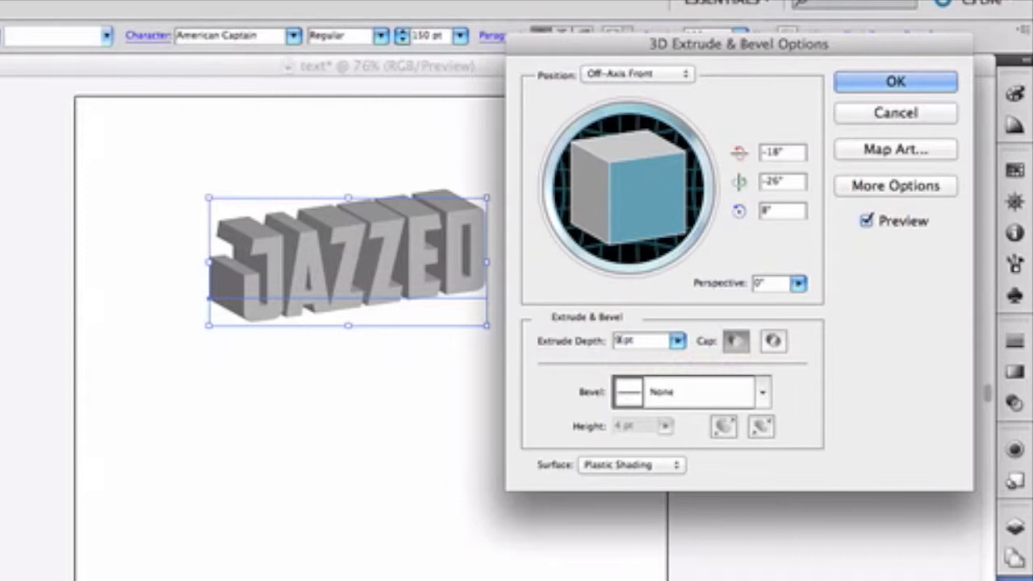
text(100)
key(Return)
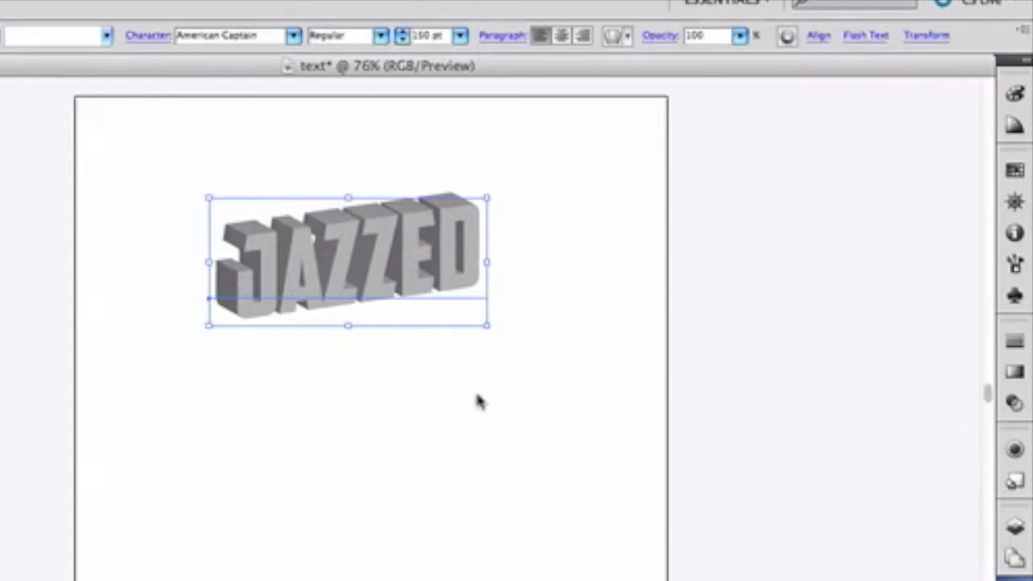
Step: Move the 3D word slightly down on the artboard and try turning it with the Rotate tool
drag(401, 295, 365, 313)
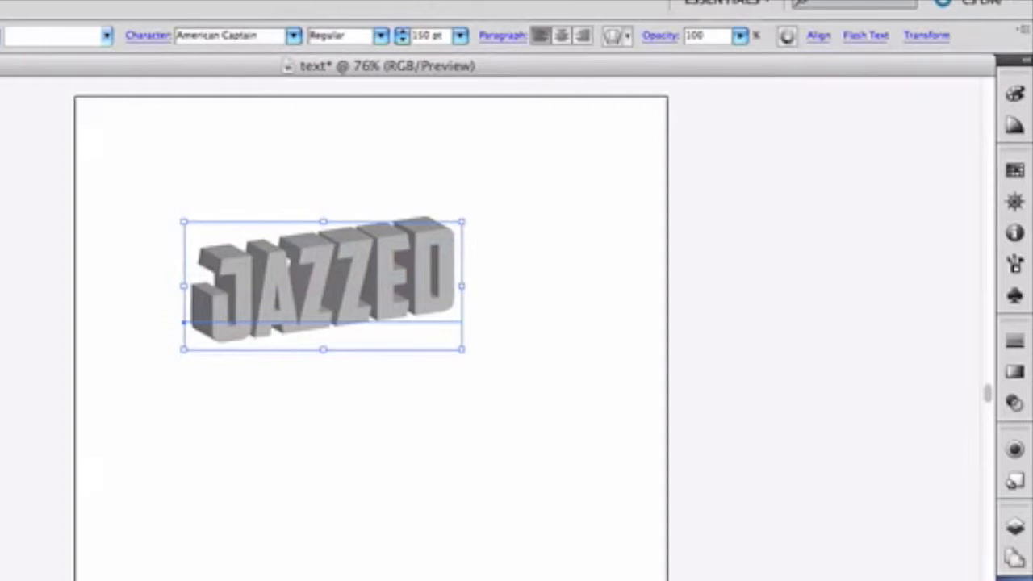
key(r)
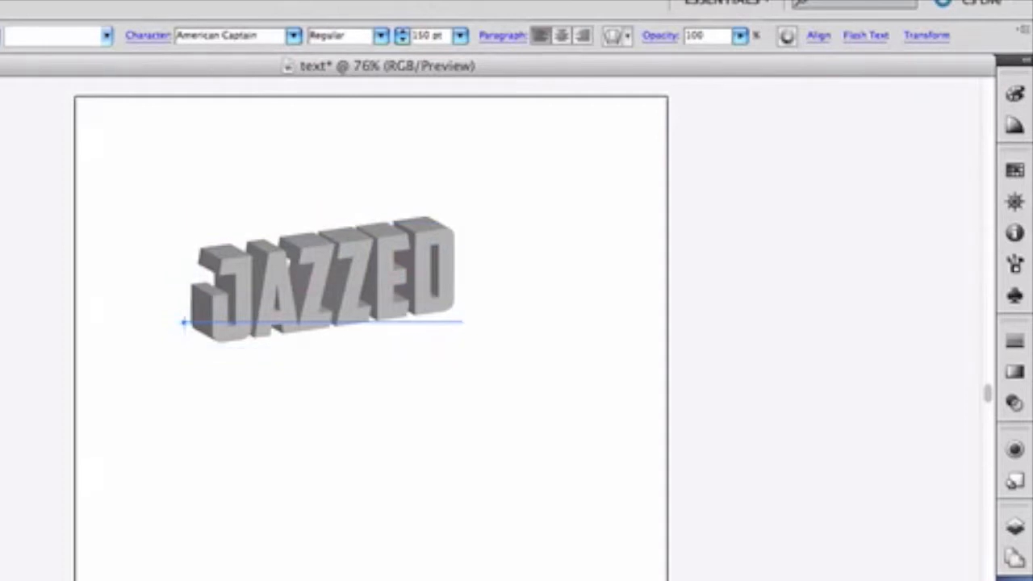
drag(361, 284, 381, 307)
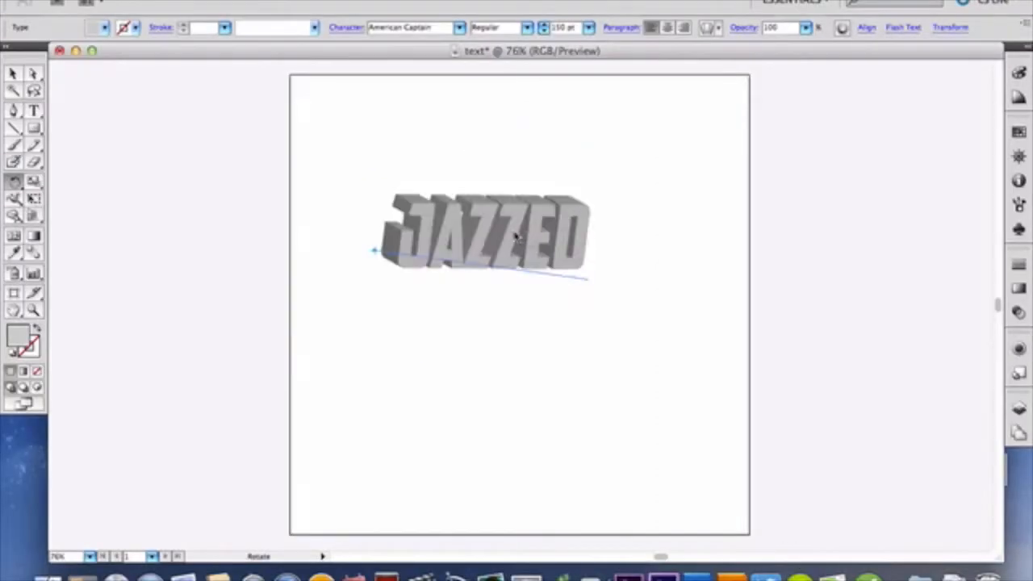
drag(516, 236, 510, 223)
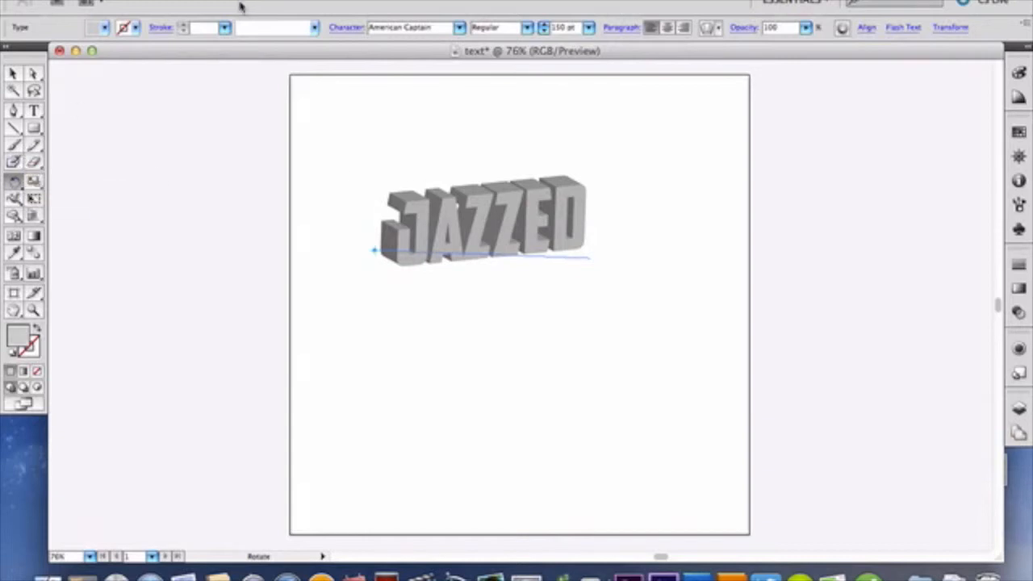
Step: Add crop marks around the 3D word as an effect and undo them
click(336, 1)
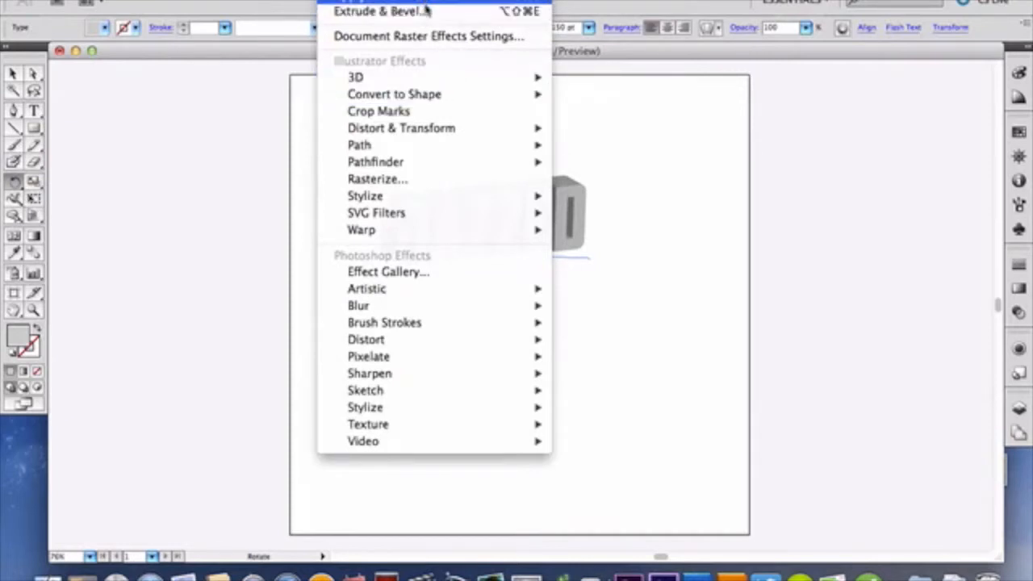
click(321, 113)
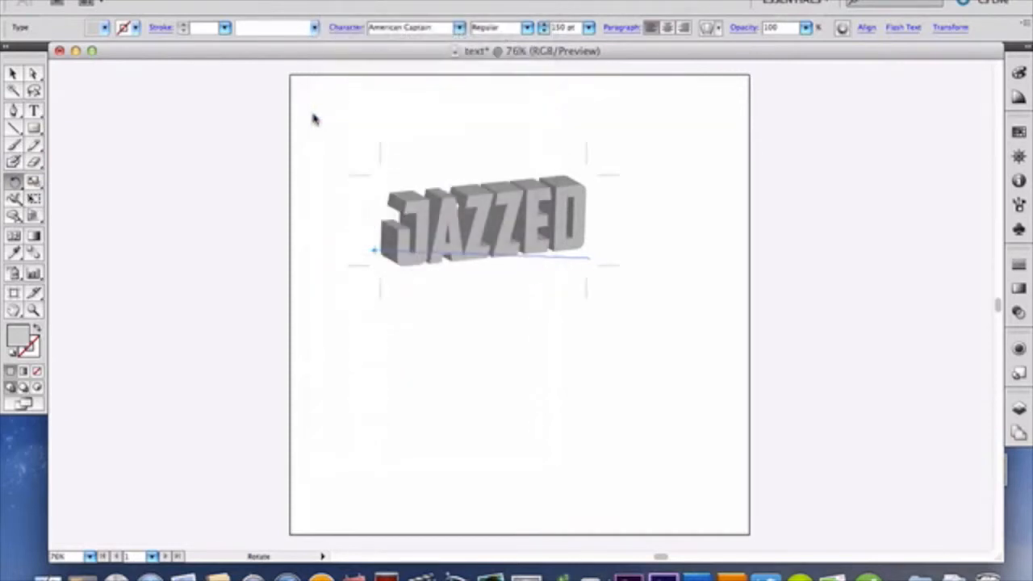
click(158, 1)
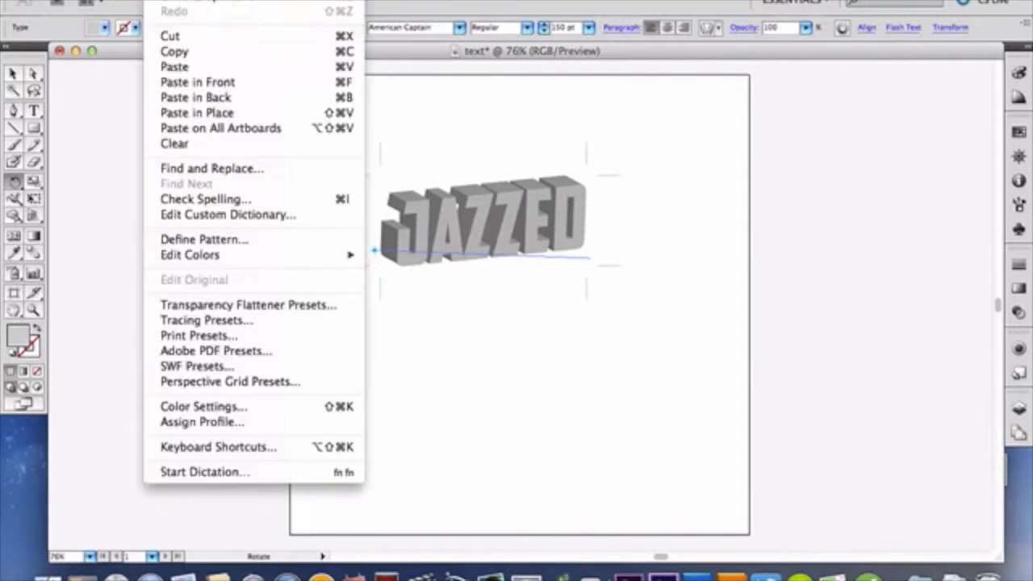
click(171, 2)
Step: Undo the rotation, the move and the 3D Extrude & Bevel effect, back to the flat gray word
click(159, 0)
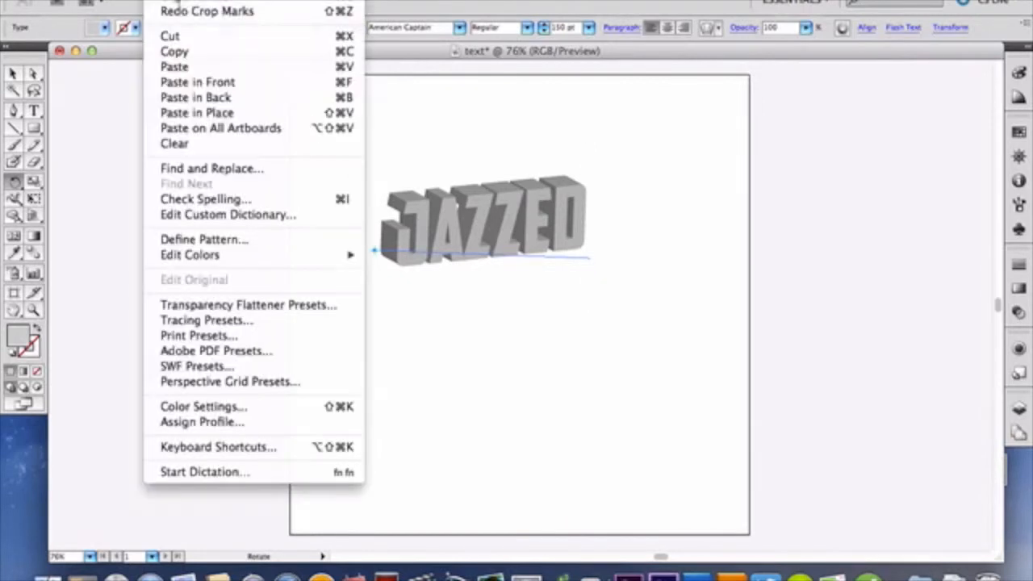
click(171, 2)
click(158, 1)
click(171, 1)
click(158, 1)
click(171, 1)
click(158, 1)
click(171, 2)
click(158, 1)
click(168, 1)
click(159, 1)
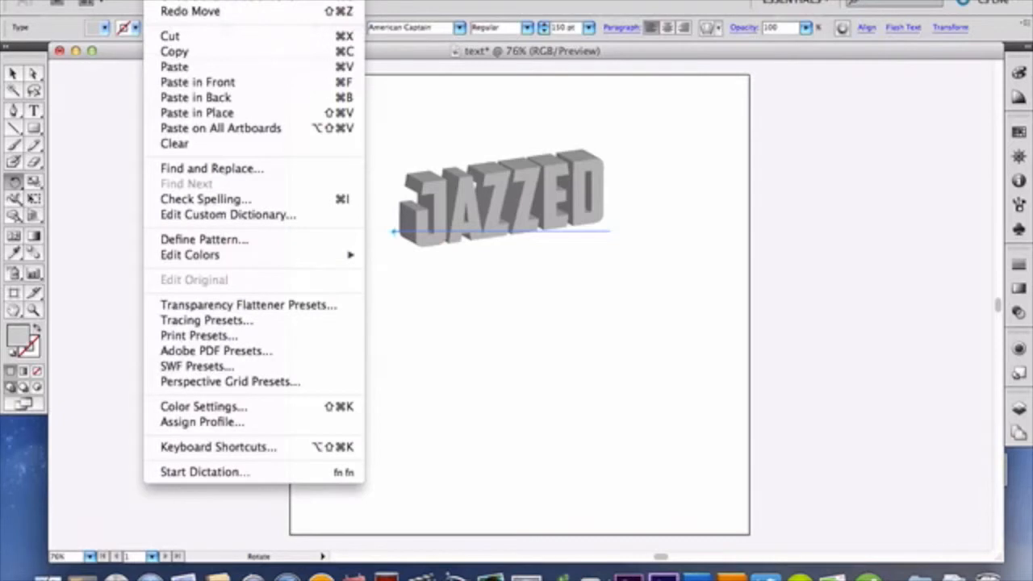
click(171, 2)
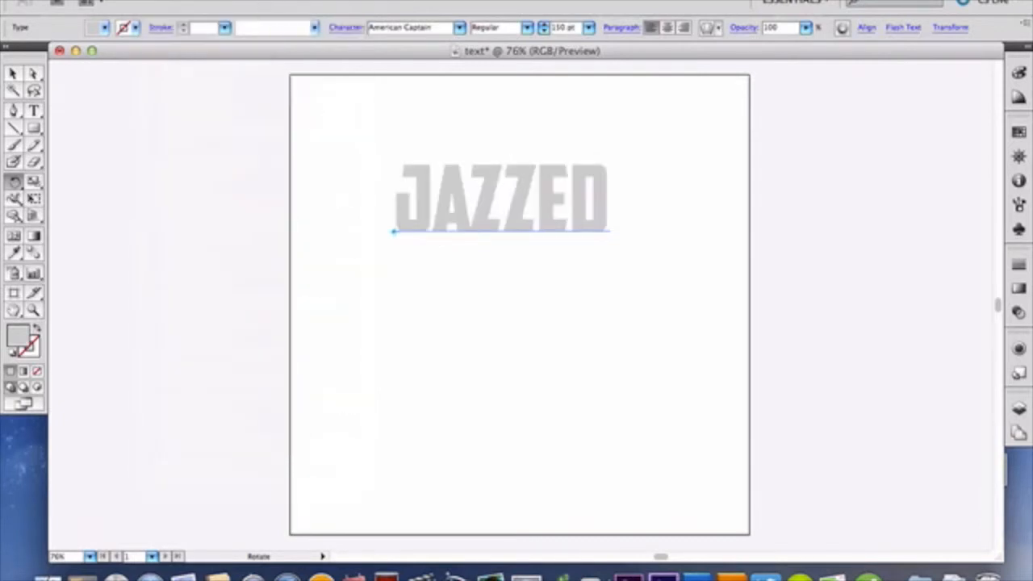
Step: Apply 3D Extrude & Bevel to the word with preview on and a custom rotation of 35°, -5° and 2°
click(355, 1)
mouse_move(424, 77)
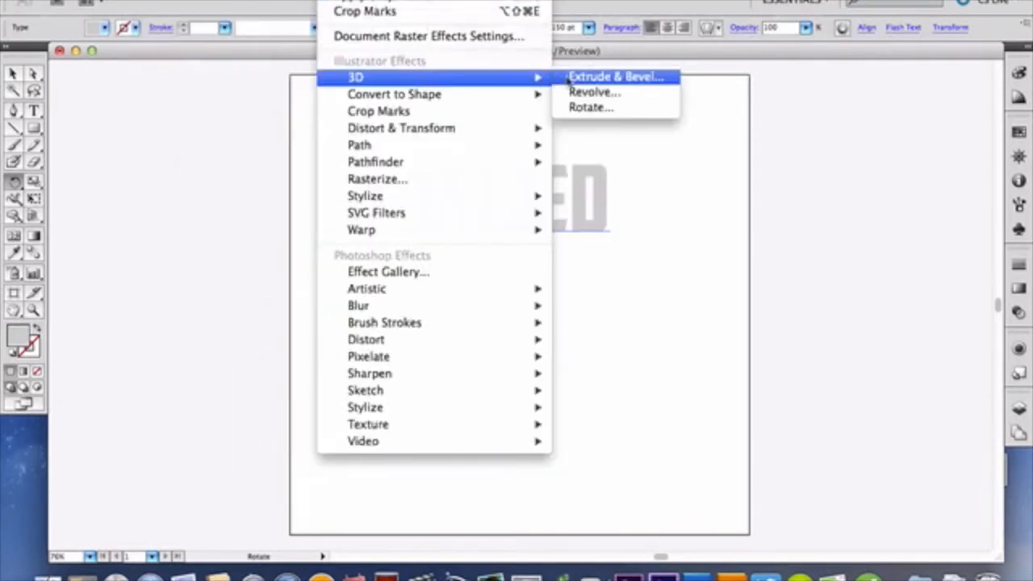
click(646, 77)
drag(726, 170, 739, 139)
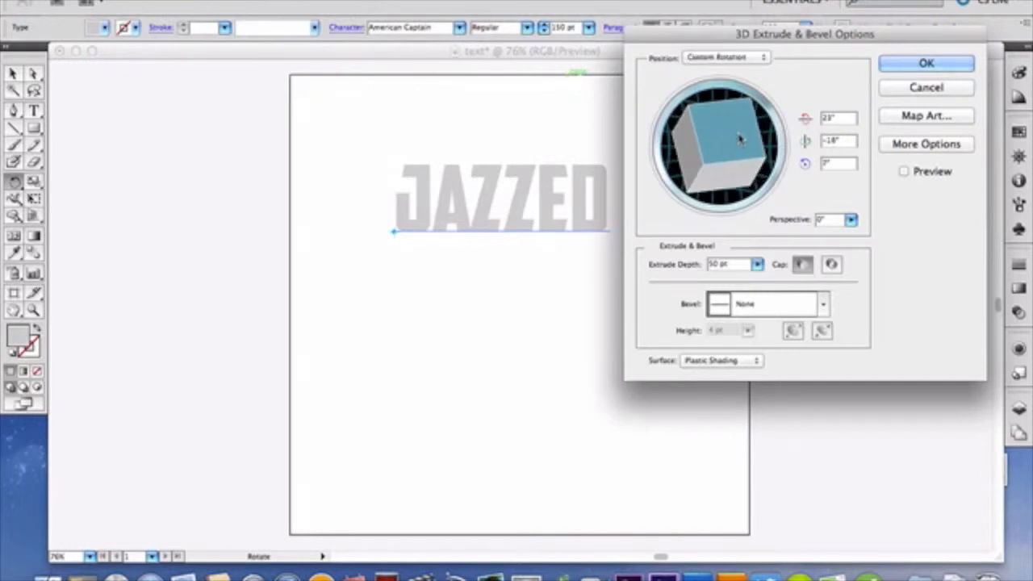
click(904, 171)
drag(753, 178, 749, 159)
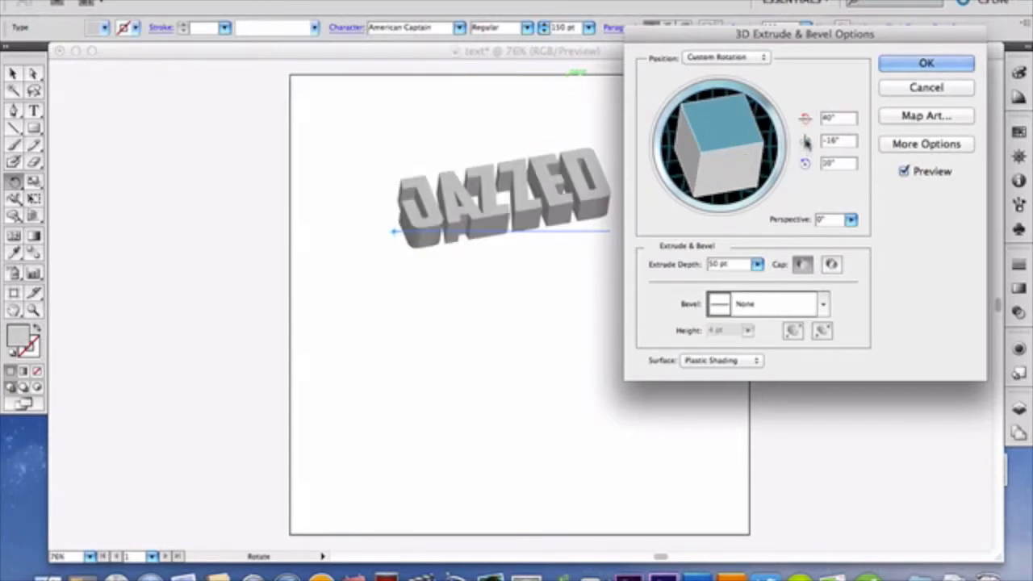
mouse_move(751, 165)
mouse_down()
mouse_move(741, 179)
mouse_move(733, 173)
mouse_move(743, 179)
mouse_up()
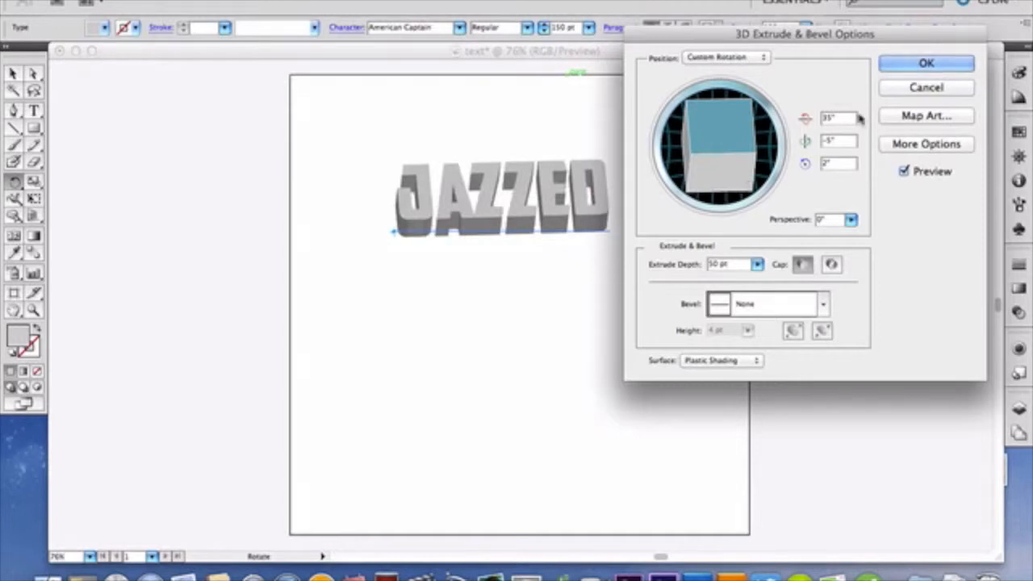
click(929, 68)
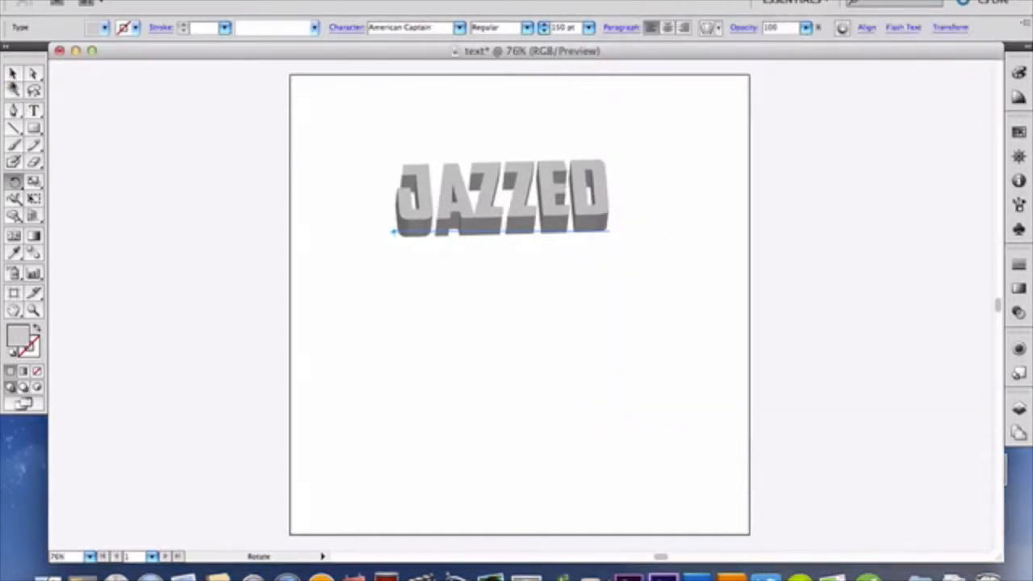
Step: Switch to the Selection tool, open the Navigator and examine the 3D word at 150%
click(13, 74)
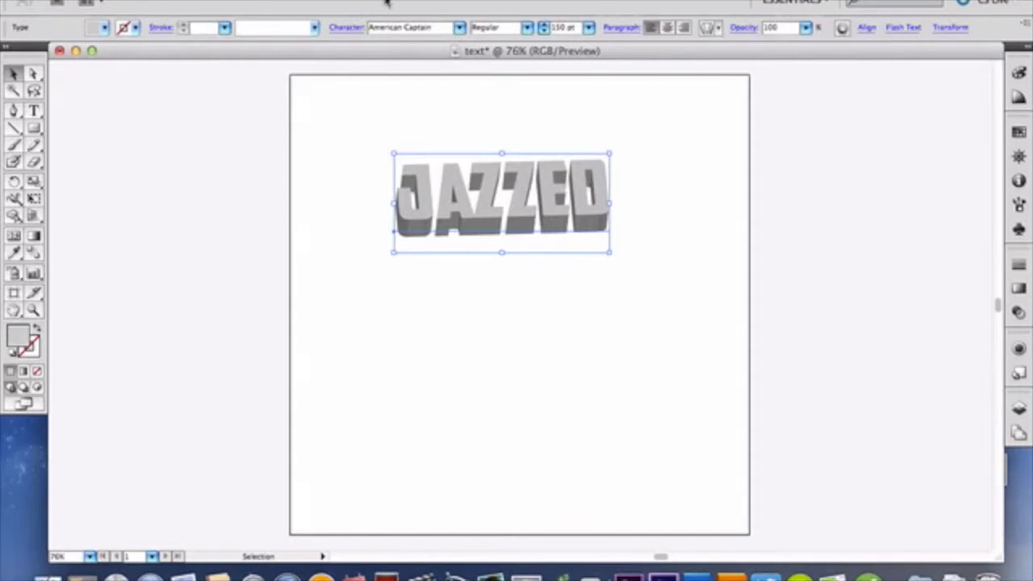
click(333, 0)
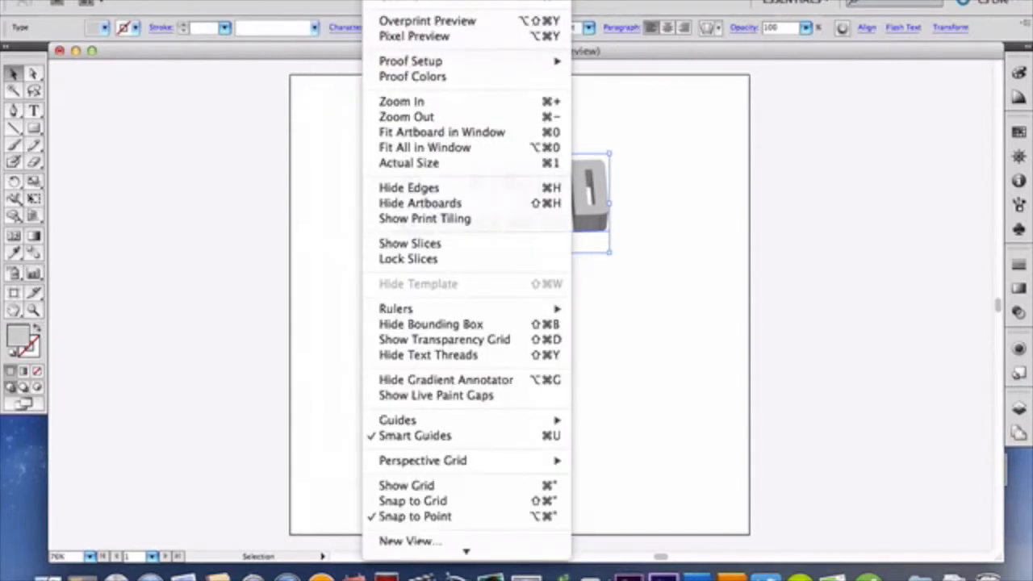
mouse_move(425, 0)
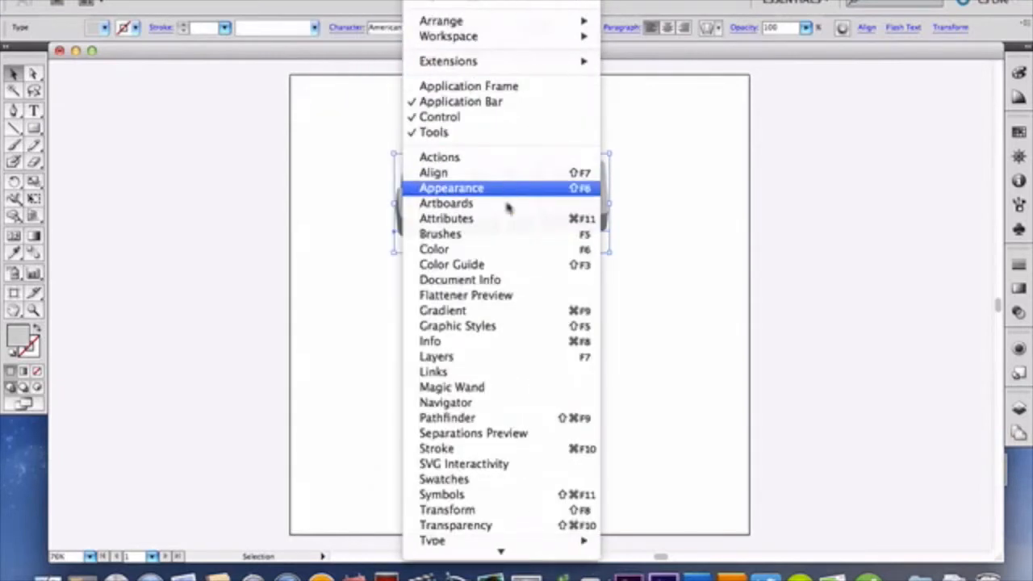
click(524, 410)
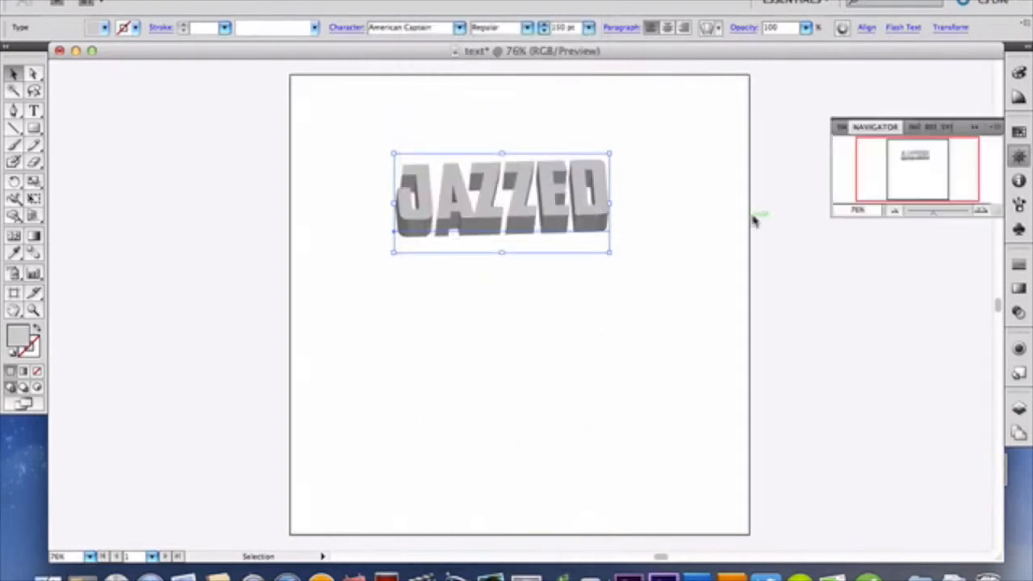
click(982, 212)
click(982, 212)
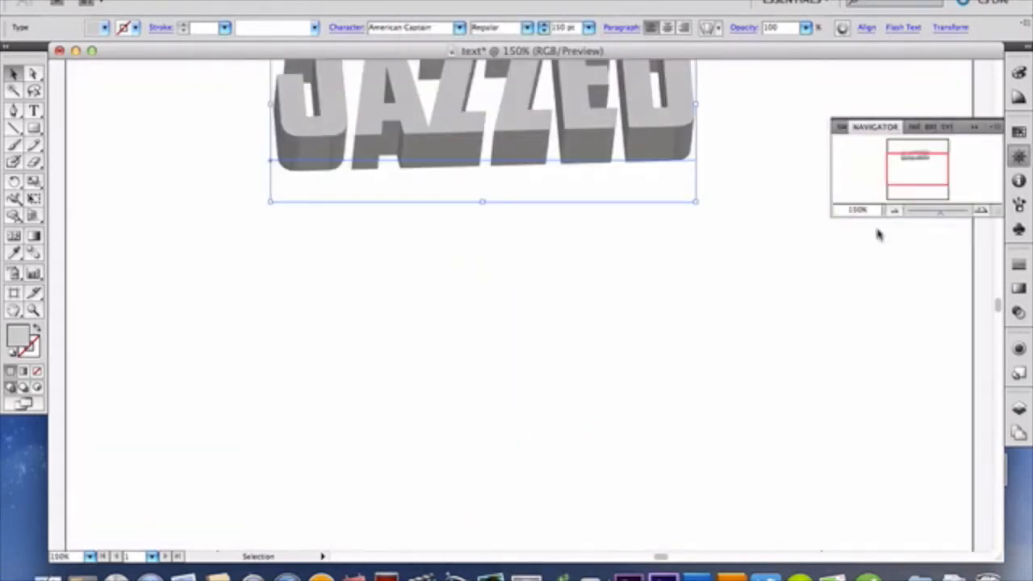
scroll(569, 308, up, 3)
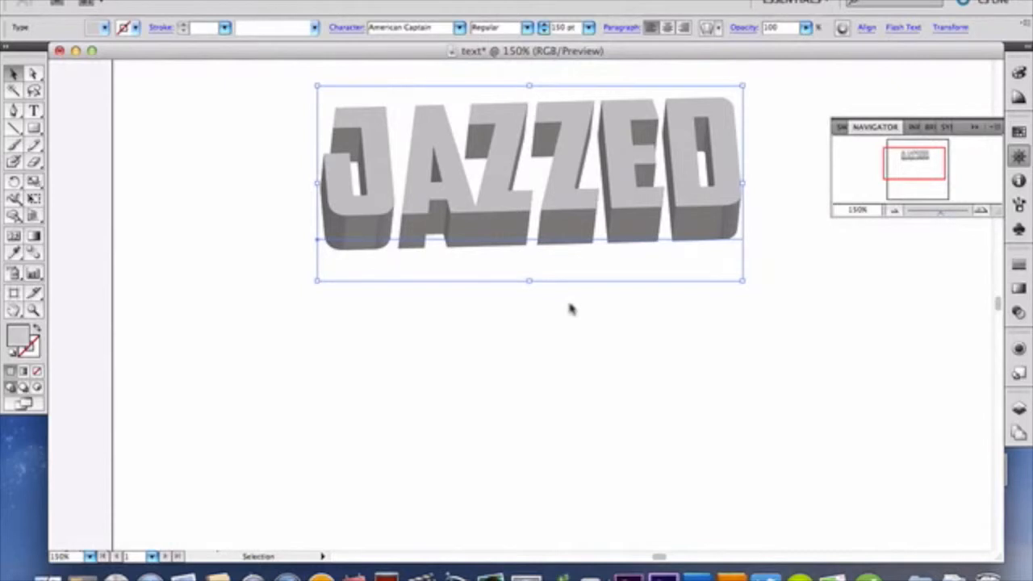
scroll(572, 309, up, 1)
scroll(571, 309, right, 5)
scroll(384, 119, left, 1)
scroll(384, 120, left, 3)
scroll(384, 119, up, 1)
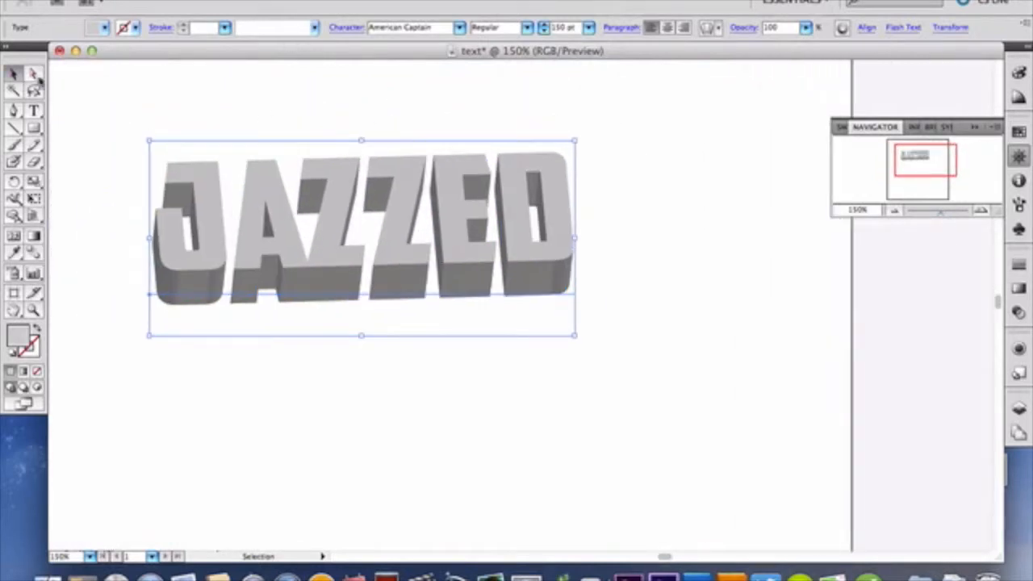
Step: Select the 3D word and expand its appearance into editable shapes
click(33, 74)
click(178, 250)
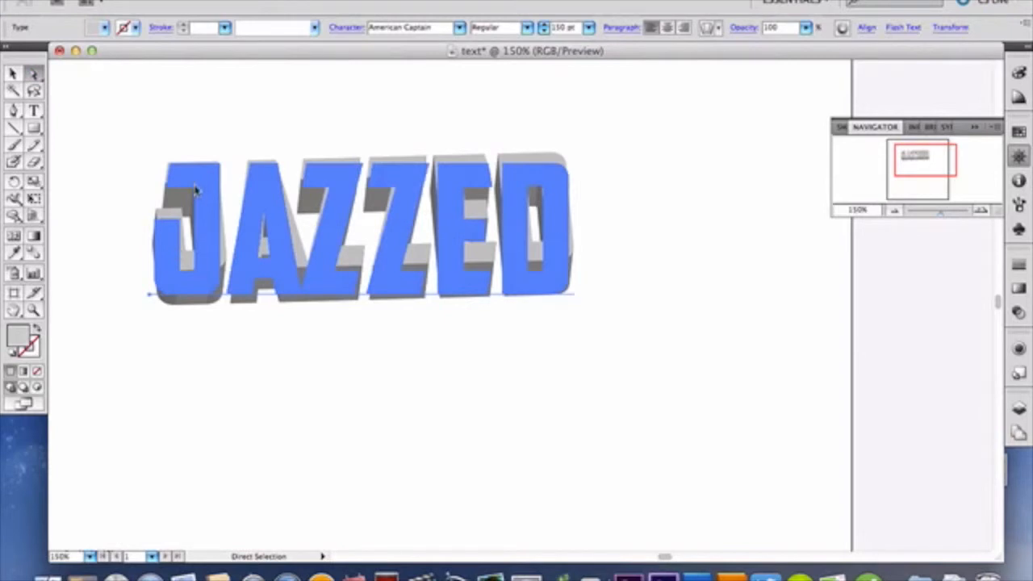
click(159, 108)
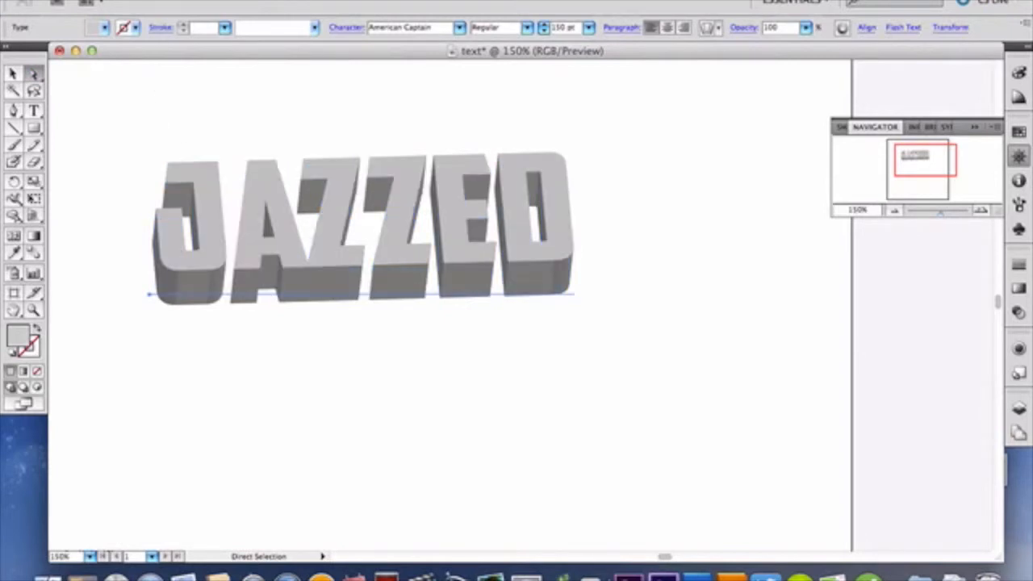
click(159, 1)
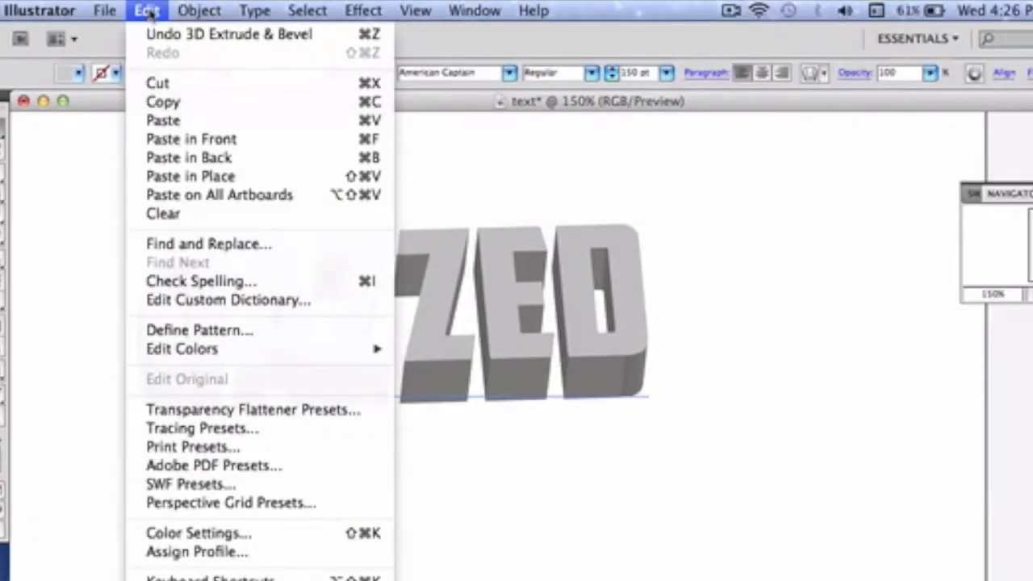
mouse_move(193, 9)
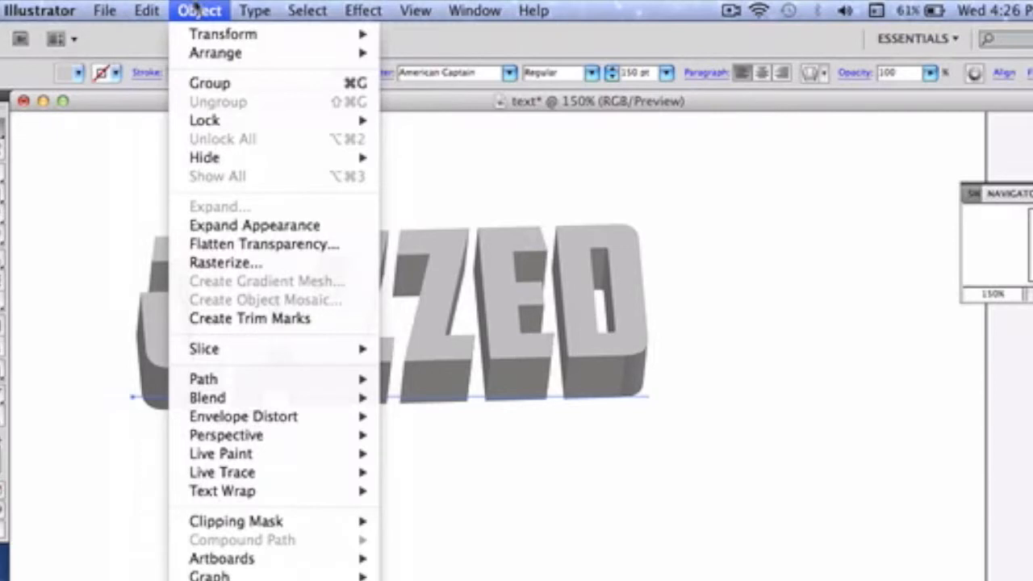
click(242, 225)
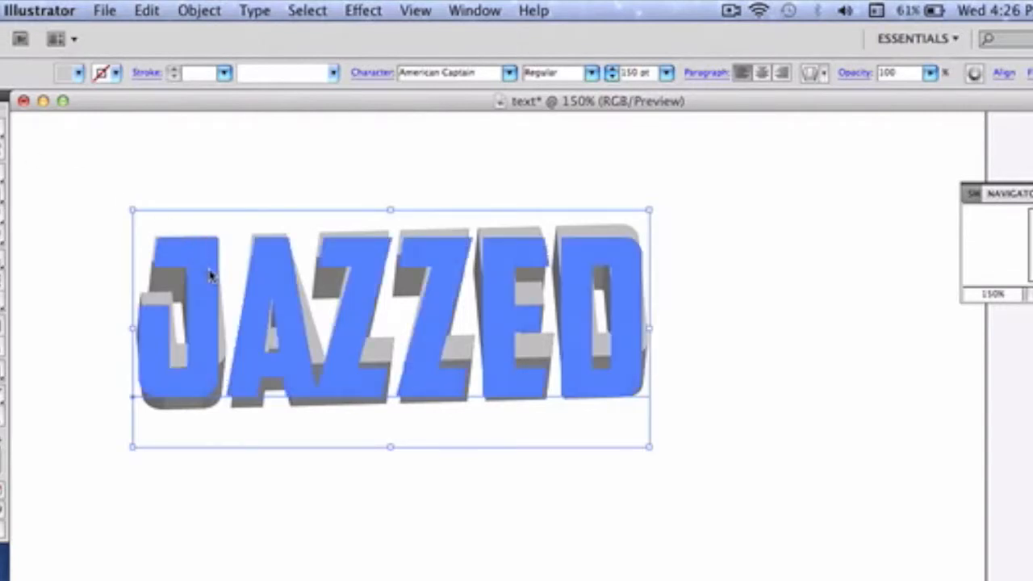
click(202, 10)
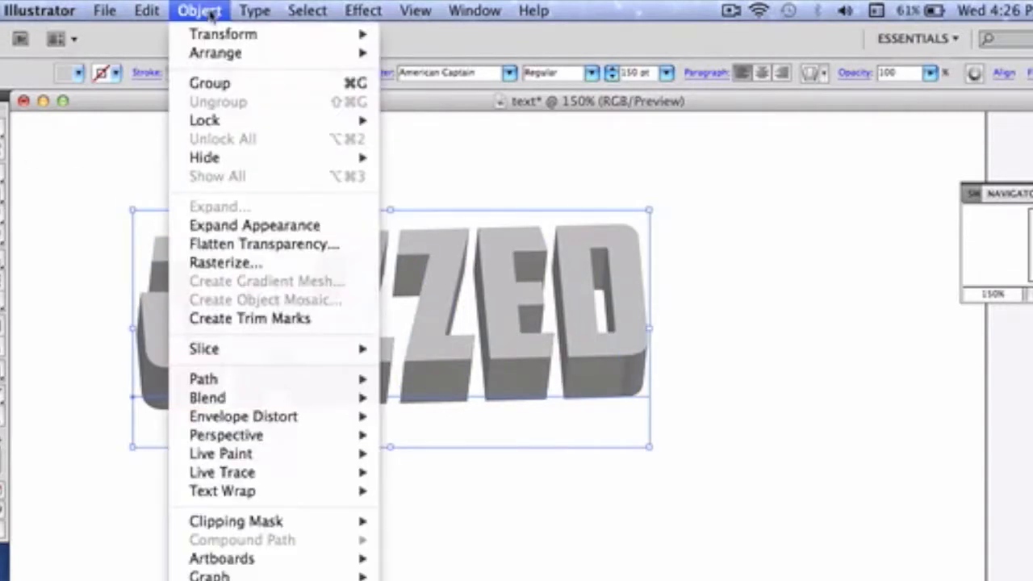
click(289, 235)
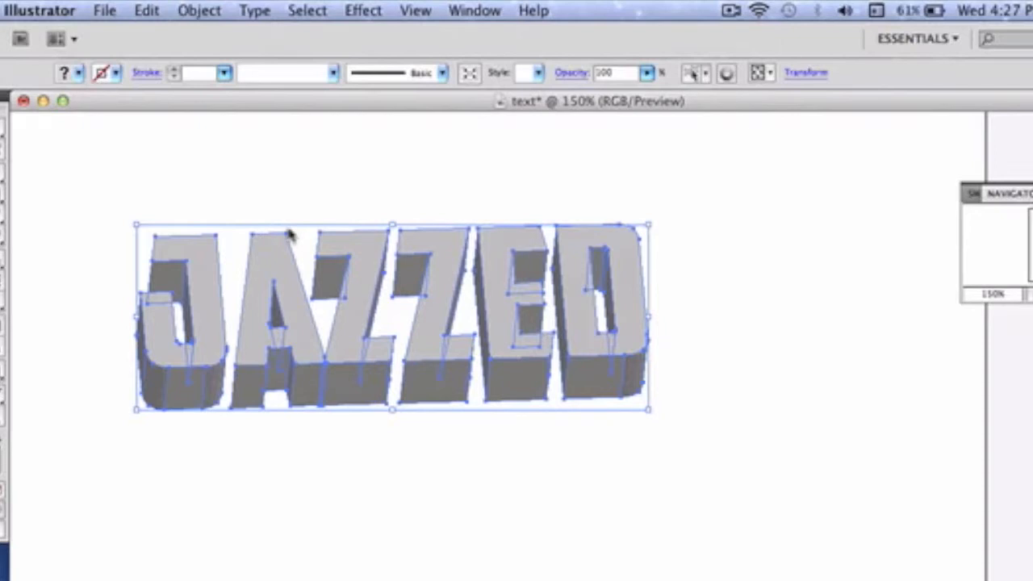
Step: Switch to the Direct Selection tool and bring up the Gradient settings for the expanded word
click(2, 129)
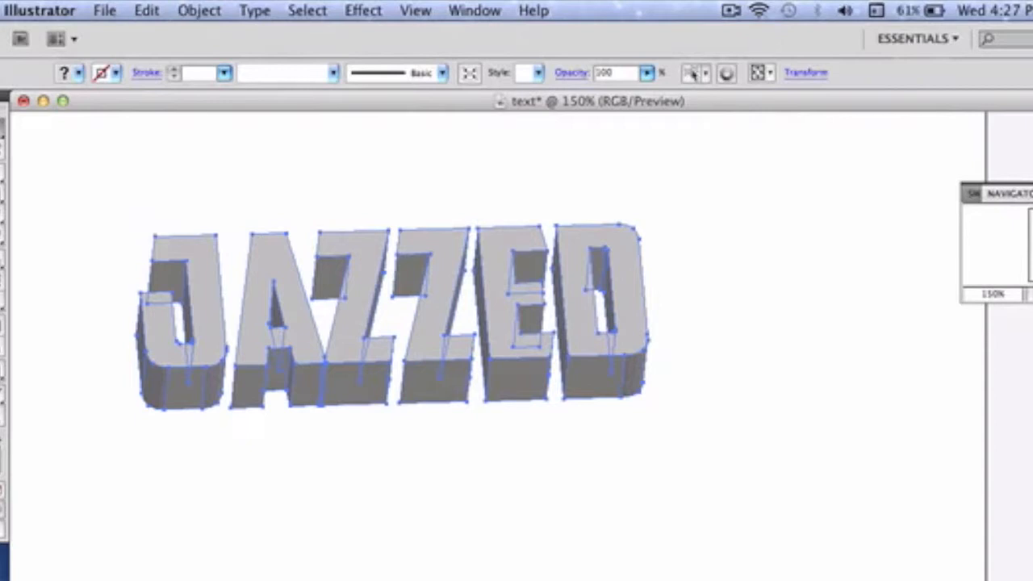
key(super+F9)
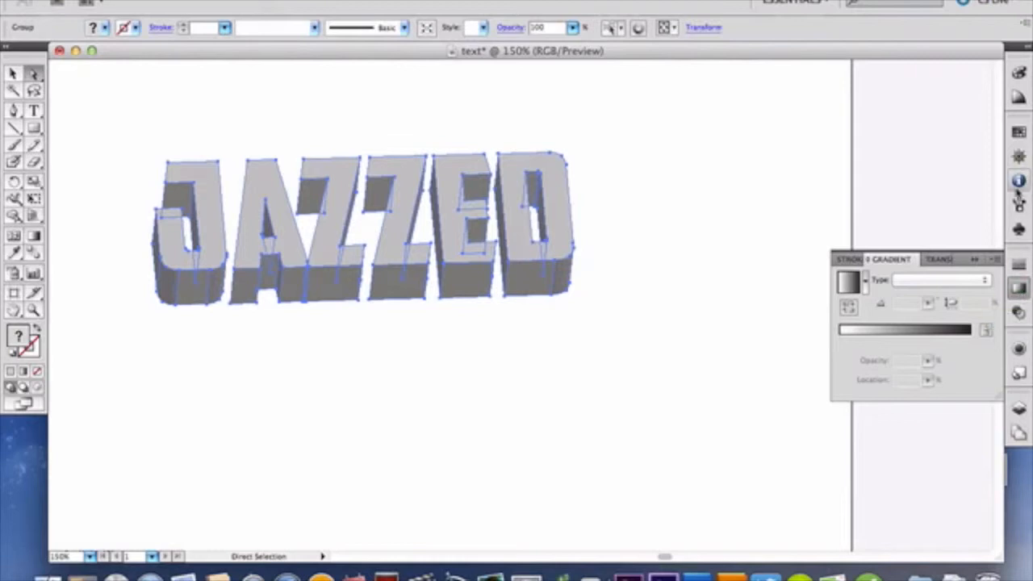
click(424, 0)
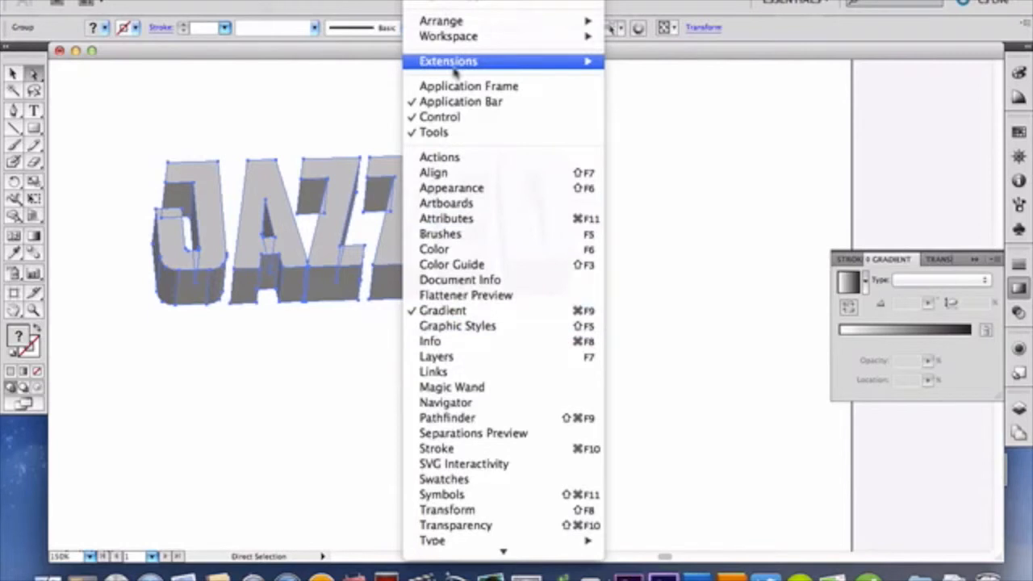
click(424, 0)
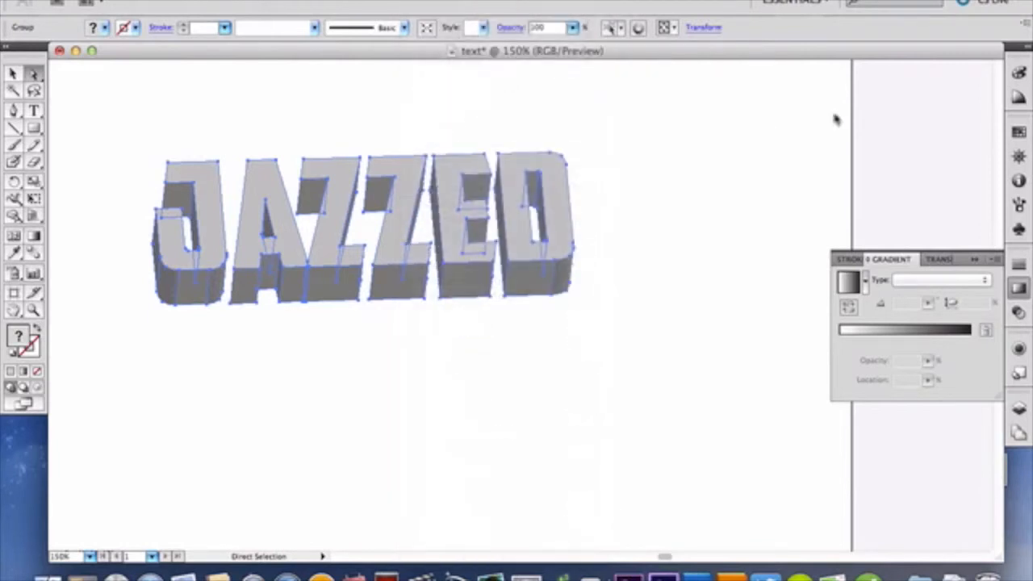
Step: Try the white-to-black linear gradient on the entire word and undo it
click(888, 339)
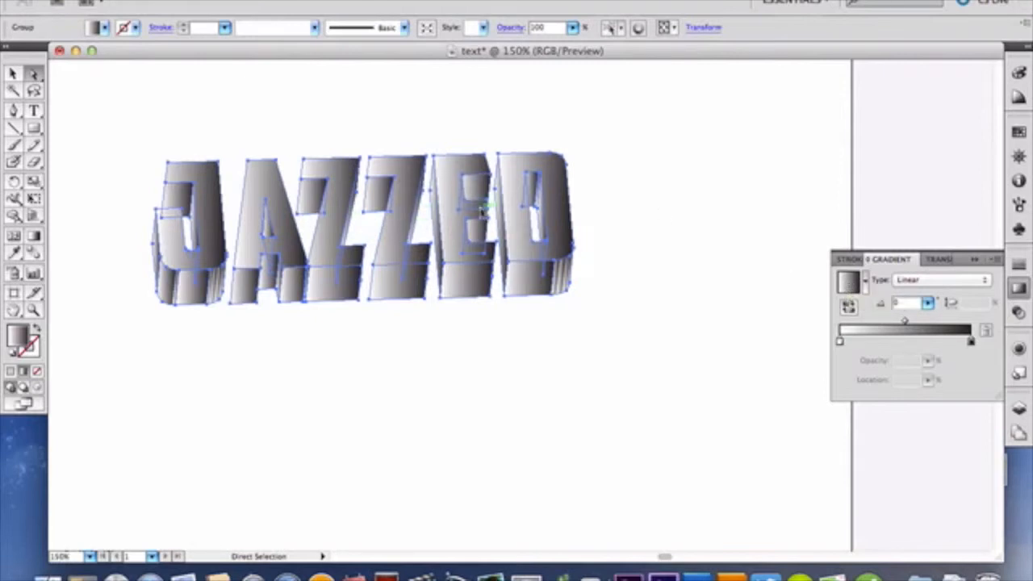
click(974, 259)
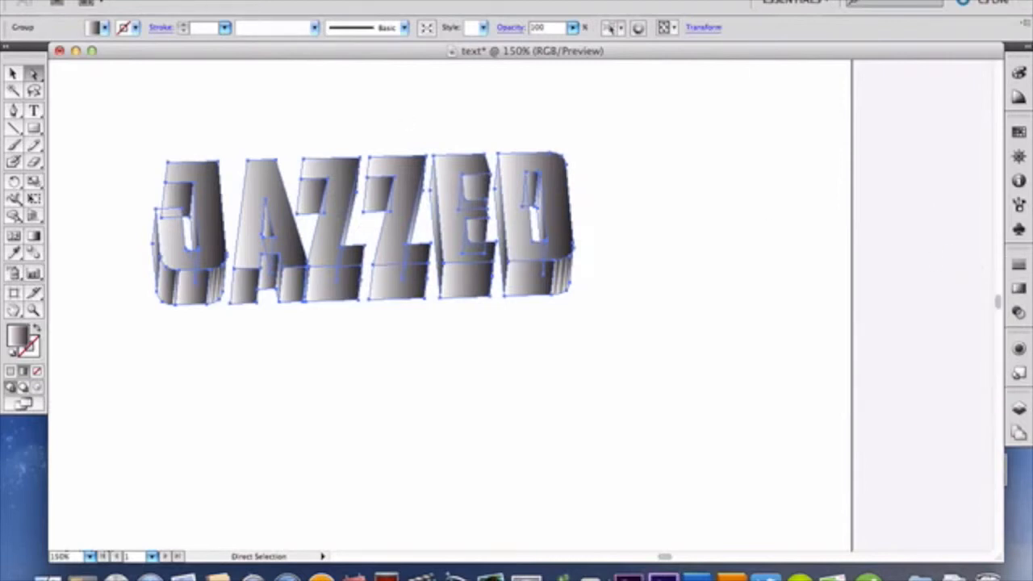
click(173, 2)
click(175, 3)
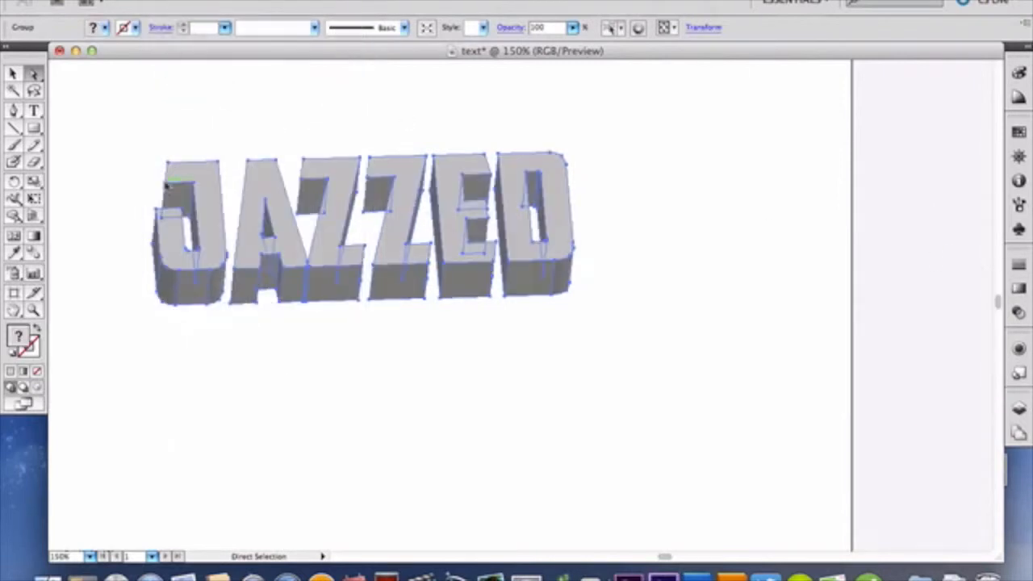
Step: Select only the front face of the J and fill it with the white-to-black linear gradient
click(139, 143)
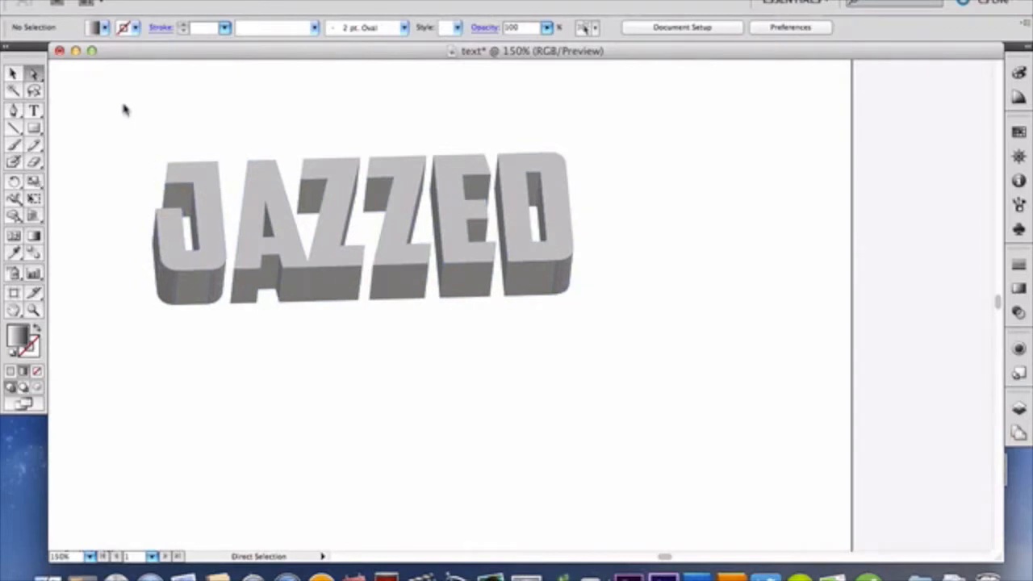
click(172, 245)
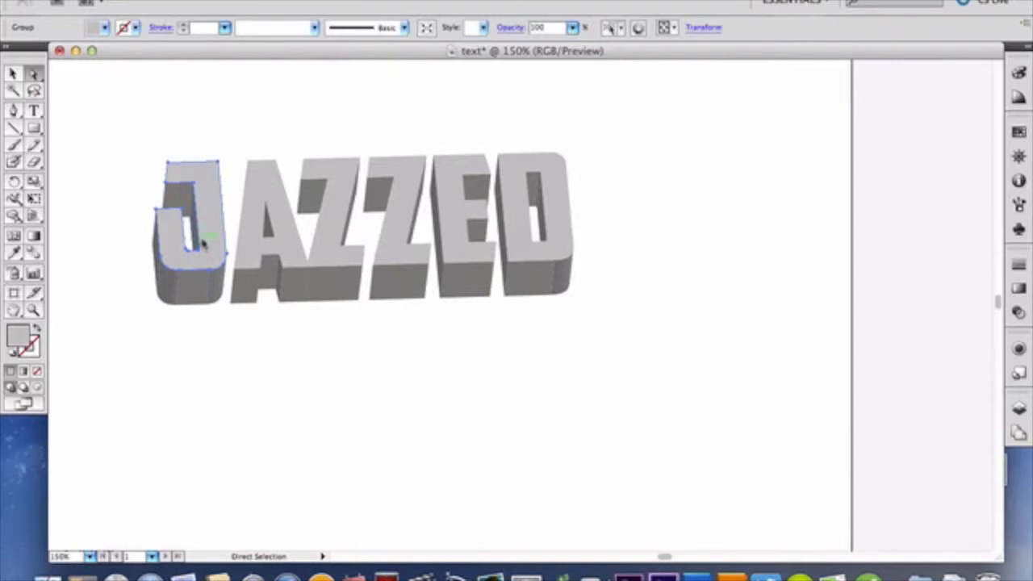
click(1019, 287)
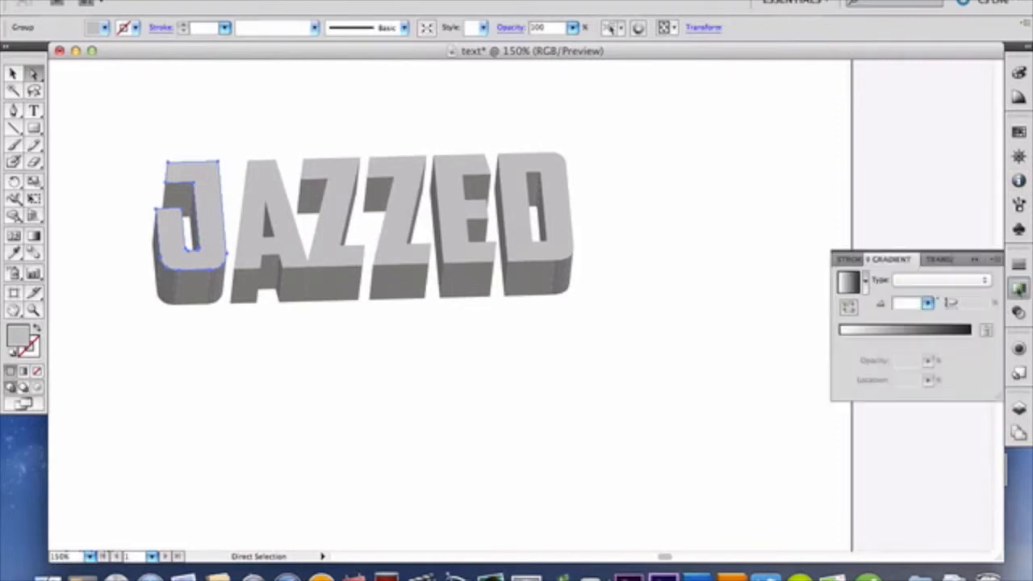
click(880, 332)
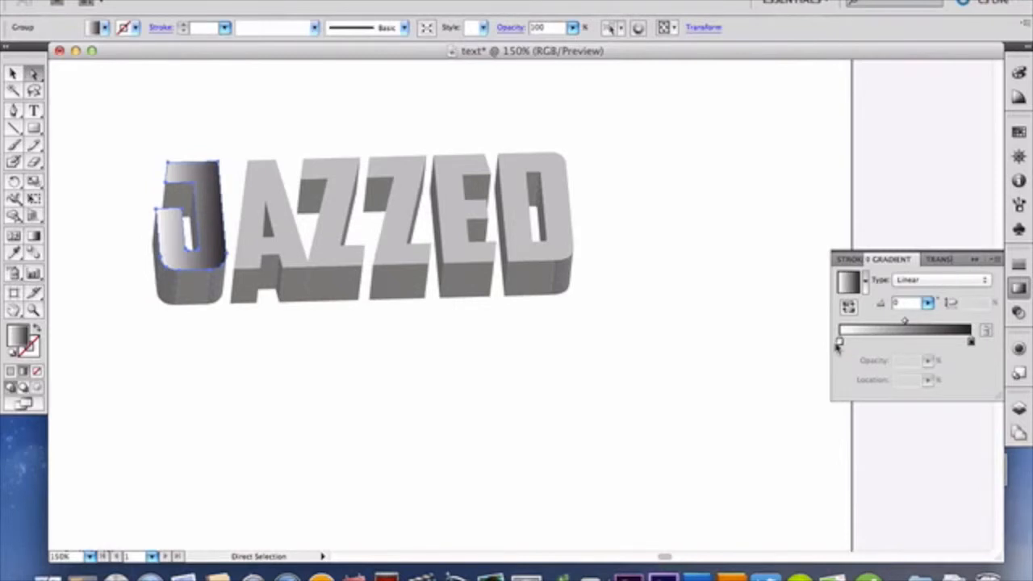
Step: Set the starting color stop of the J face's gradient to the dark red swatch
click(840, 343)
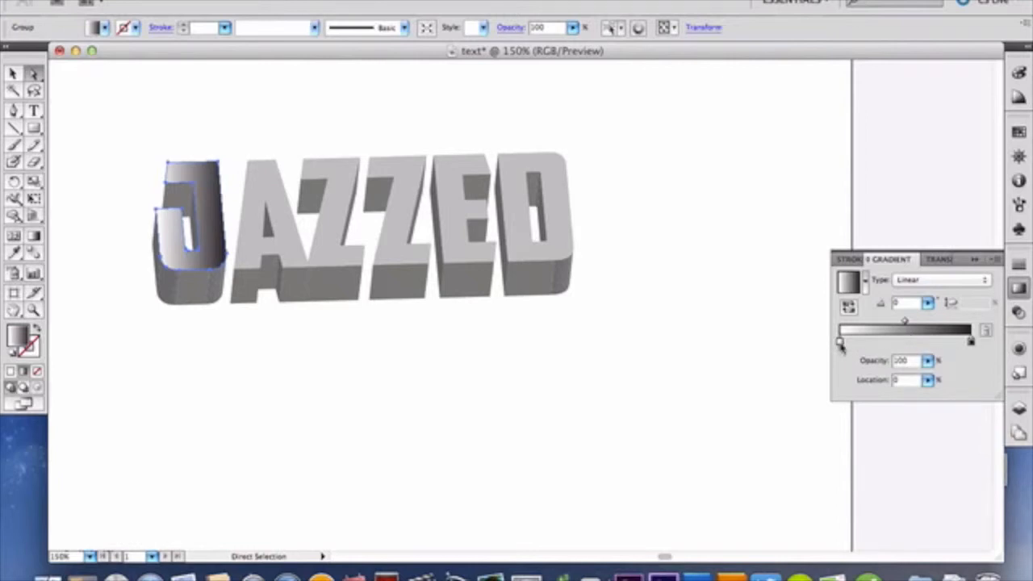
double_click(840, 343)
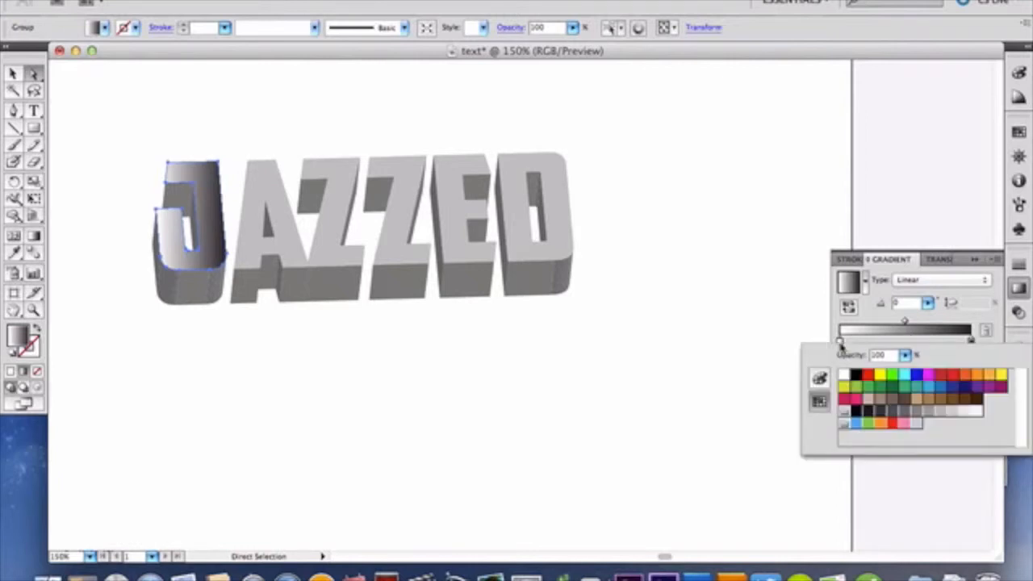
click(941, 376)
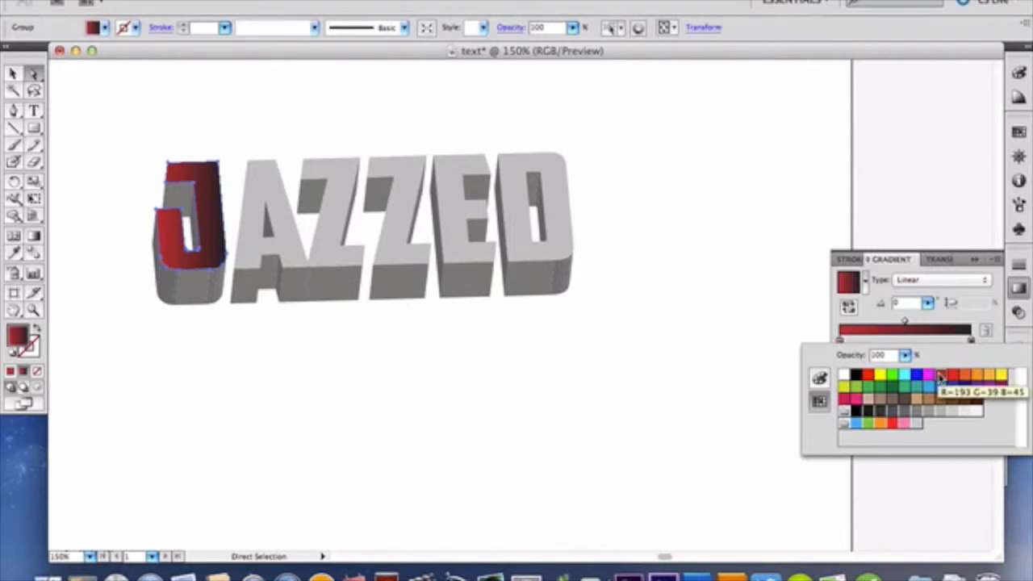
Step: Set the ending color stop of the J face's gradient to bright red and reduce its green value to 0
click(970, 337)
click(971, 341)
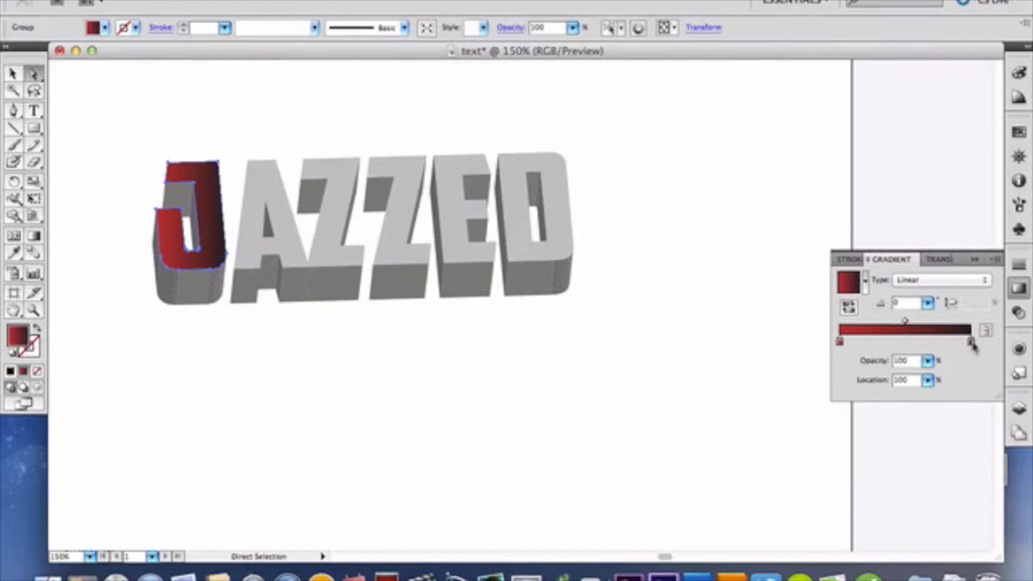
double_click(972, 344)
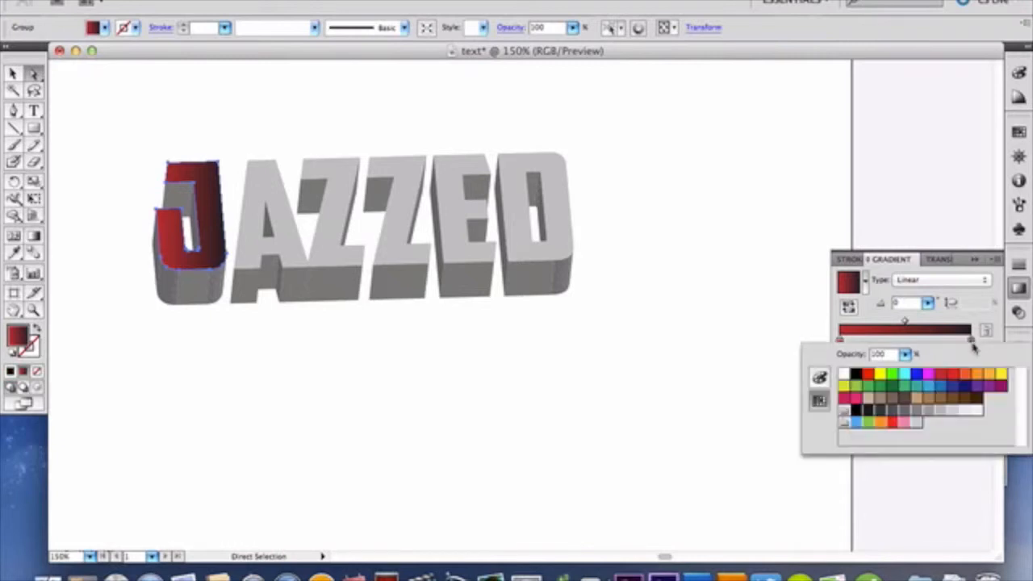
click(953, 378)
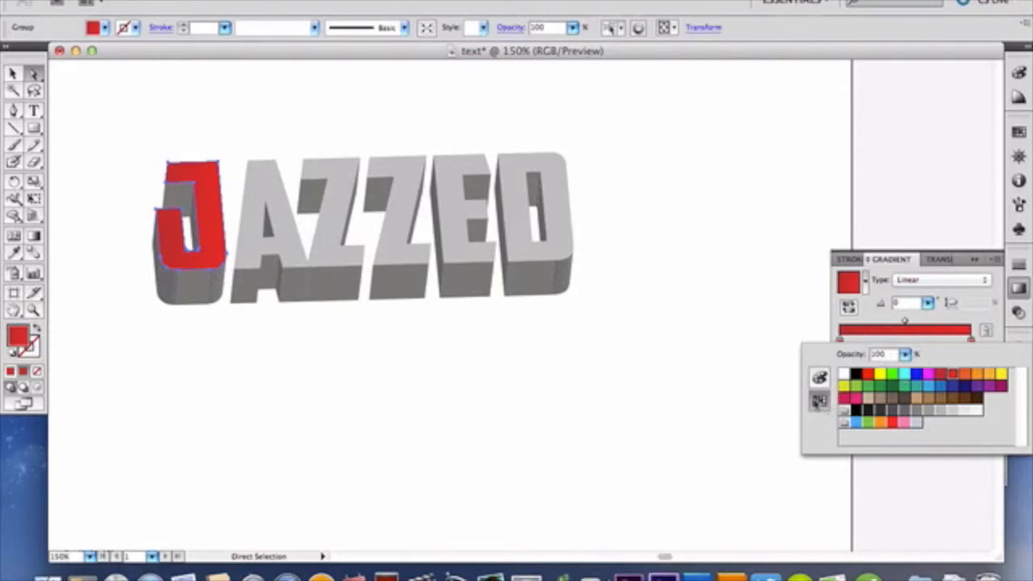
click(820, 376)
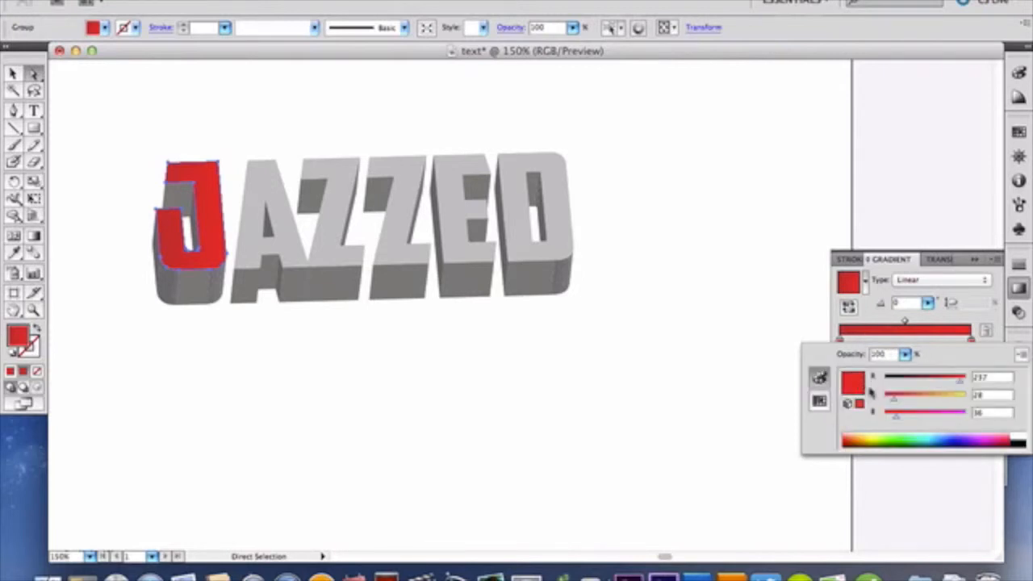
drag(894, 403, 878, 401)
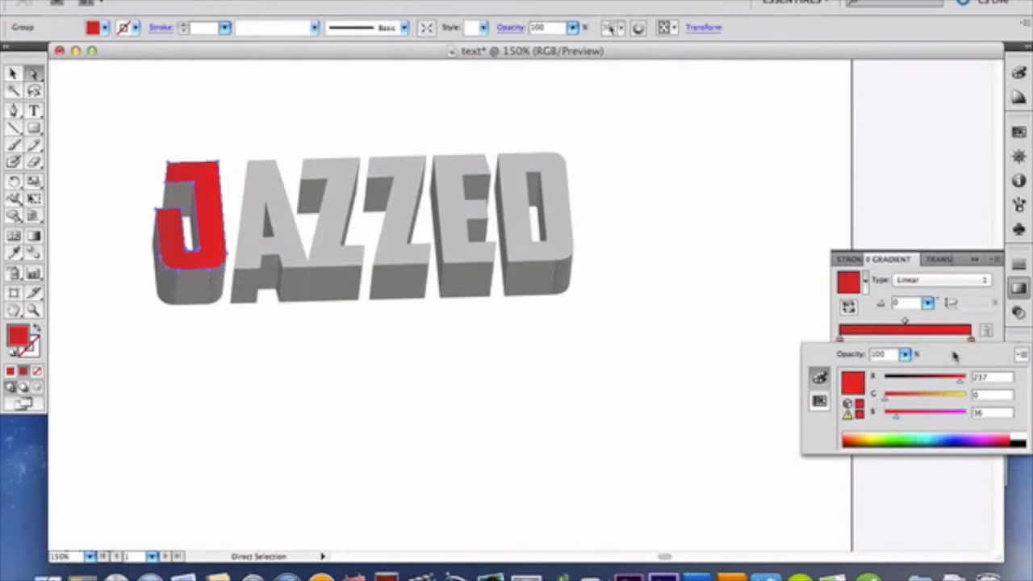
click(867, 290)
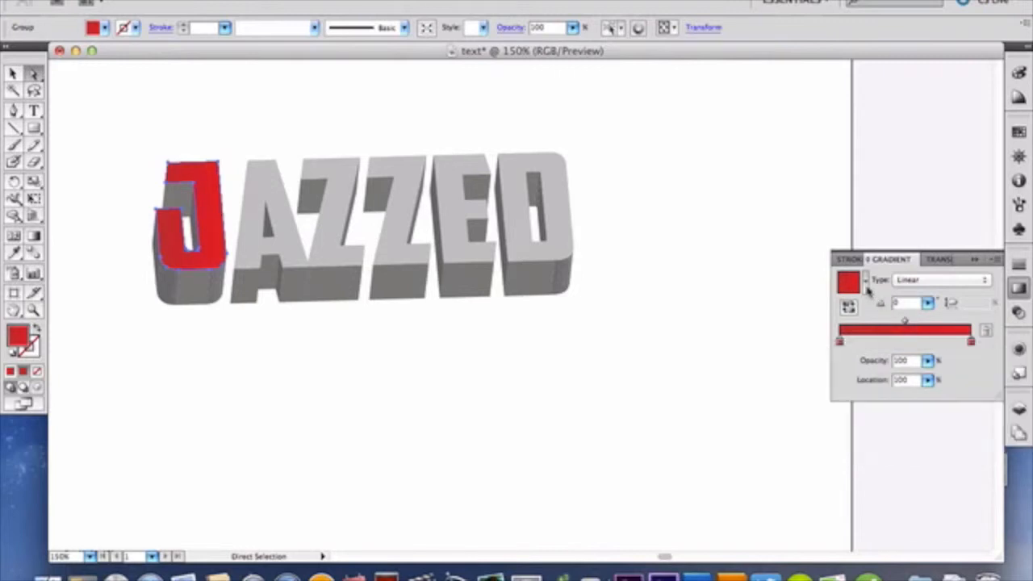
Step: Change the gradient type on the J's front face to Radial
click(866, 284)
click(870, 289)
click(917, 279)
click(919, 271)
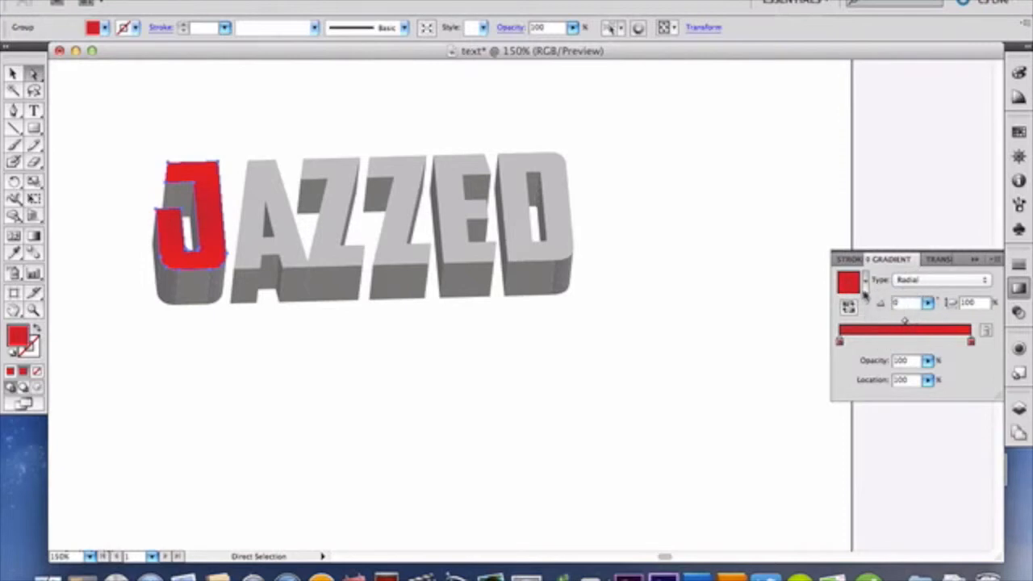
Step: Try the radial gradient's ending color stop at inner locations such as 85.89% and return it to 100%
click(840, 343)
mouse_move(840, 343)
mouse_down()
mouse_move(932, 342)
mouse_move(840, 342)
mouse_up()
click(971, 342)
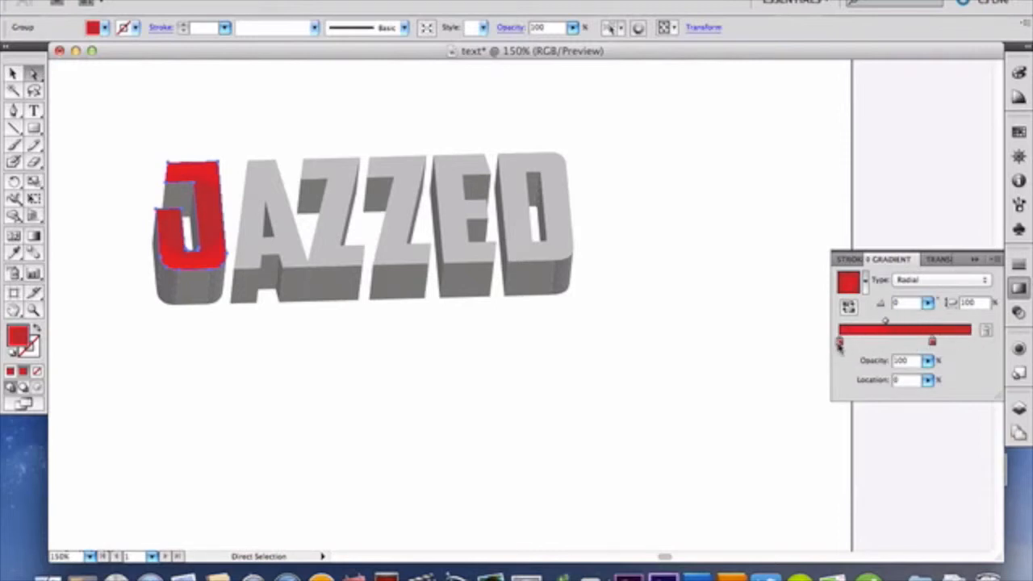
drag(928, 339, 952, 342)
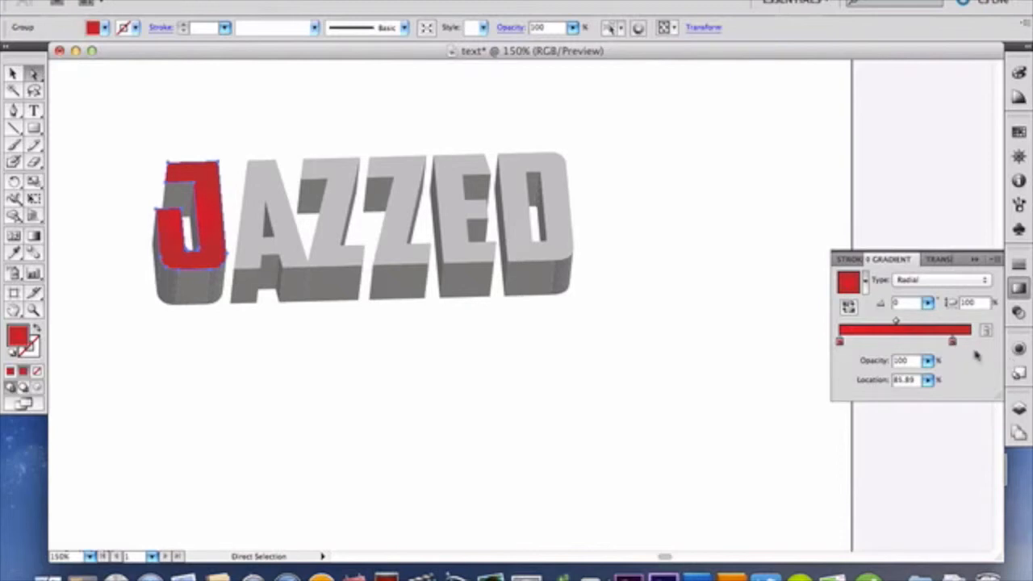
drag(955, 346, 989, 343)
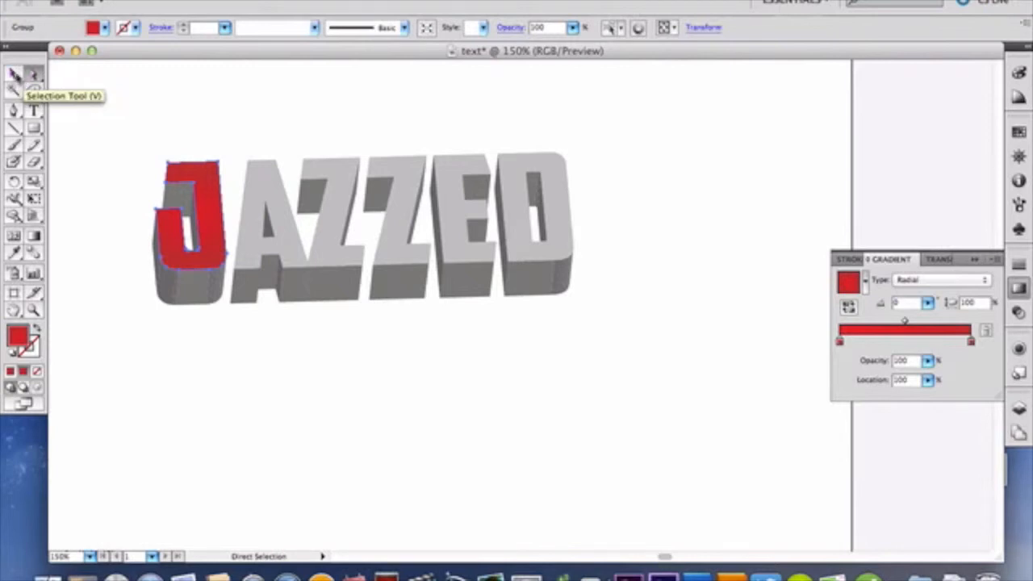
click(13, 73)
key(super+a)
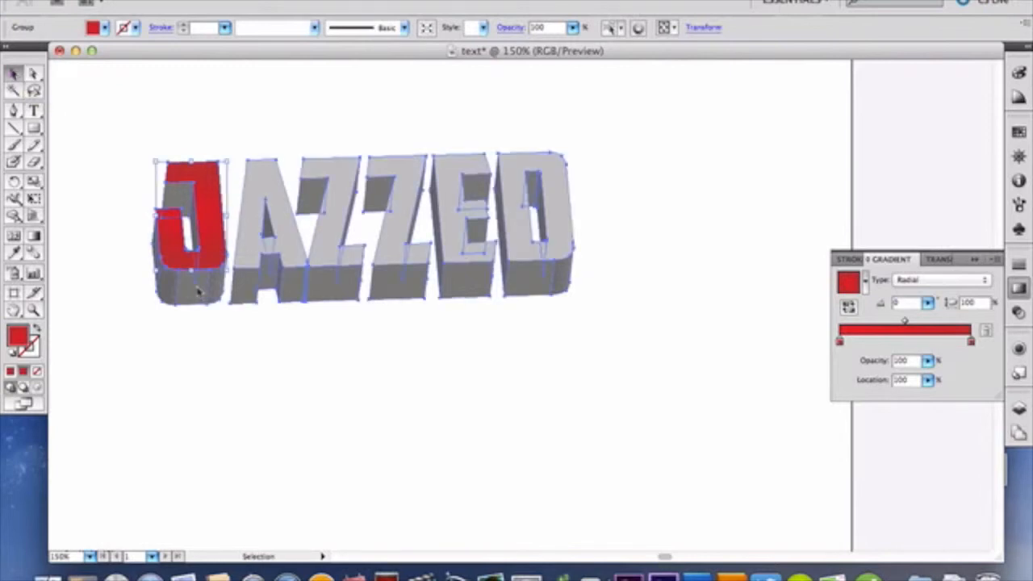
click(33, 73)
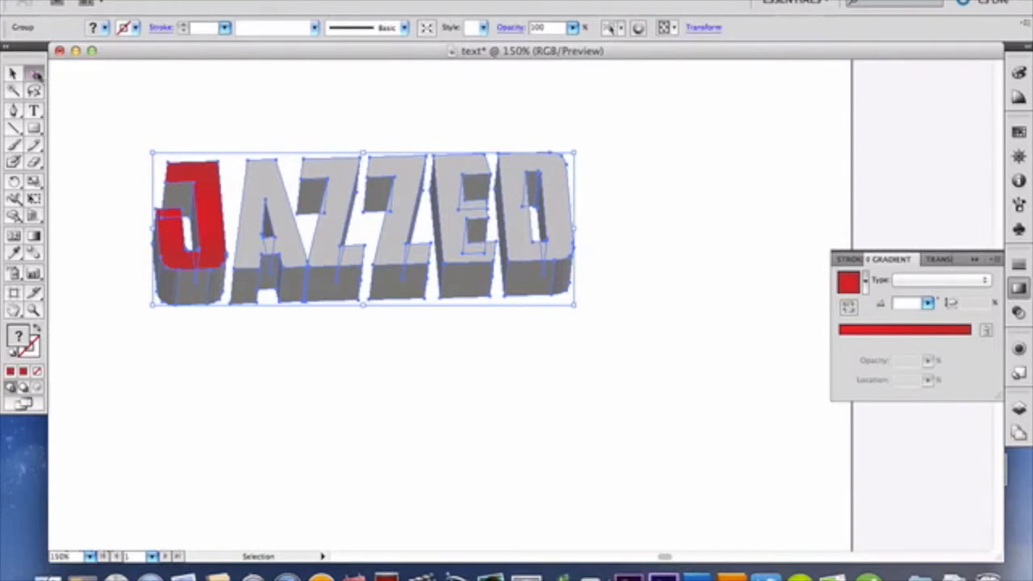
click(123, 276)
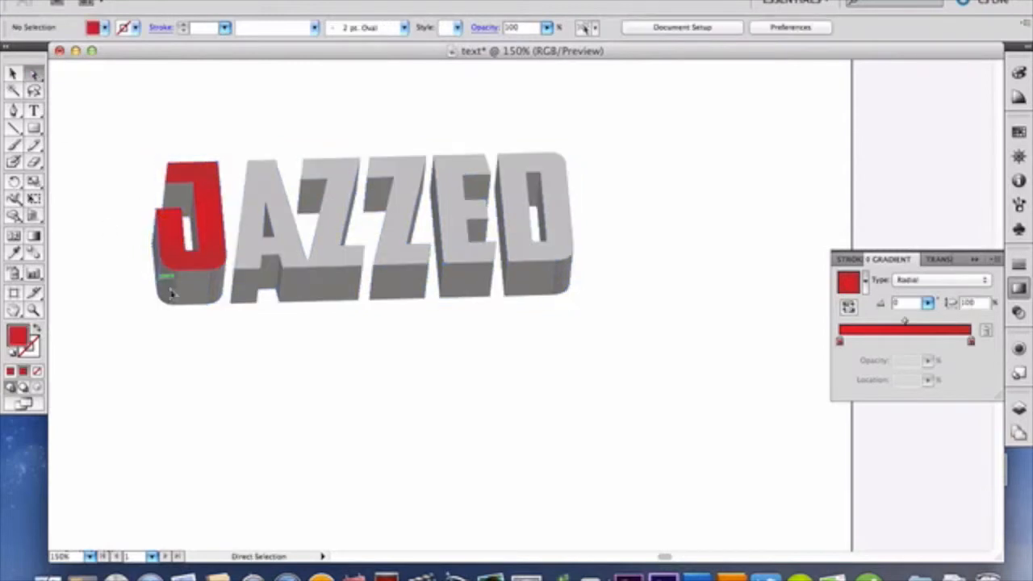
Step: Select the middle face of the J's lower side and fill it with the red gradient set to Linear
click(183, 293)
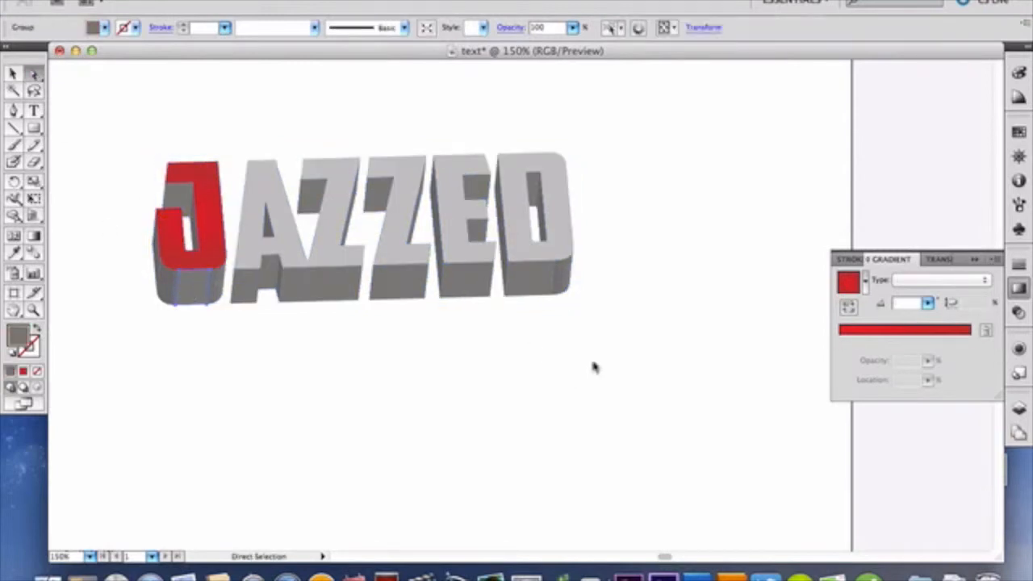
click(849, 284)
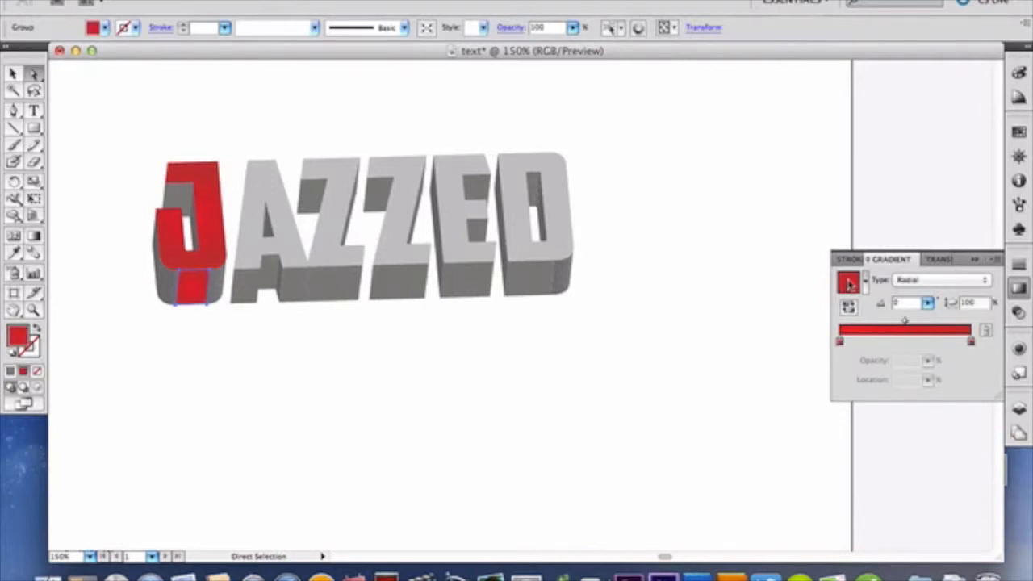
click(910, 282)
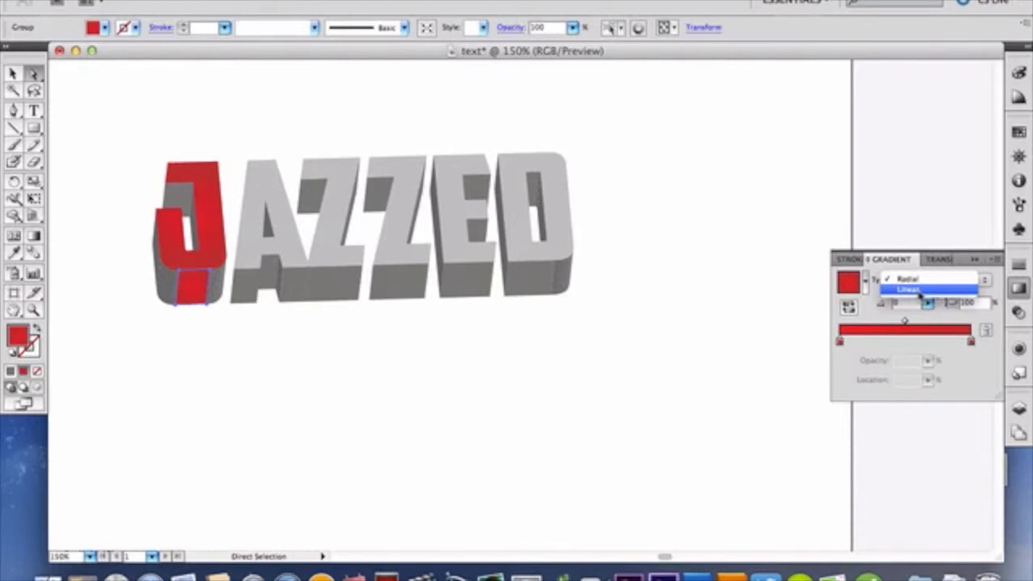
click(912, 290)
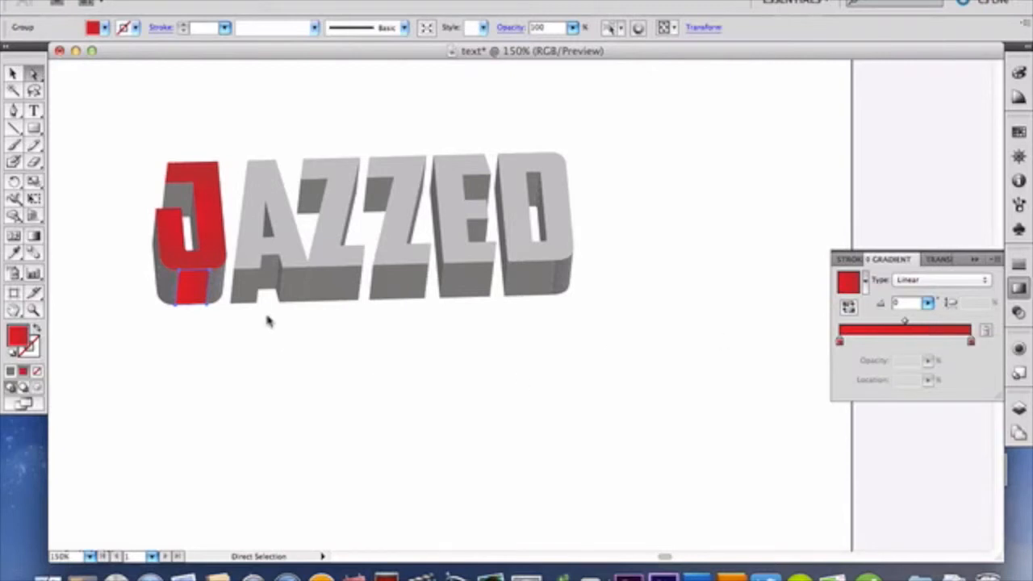
Step: Fill a narrow vertical strip on the right curve of the J's lower side with the red linear gradient
click(220, 284)
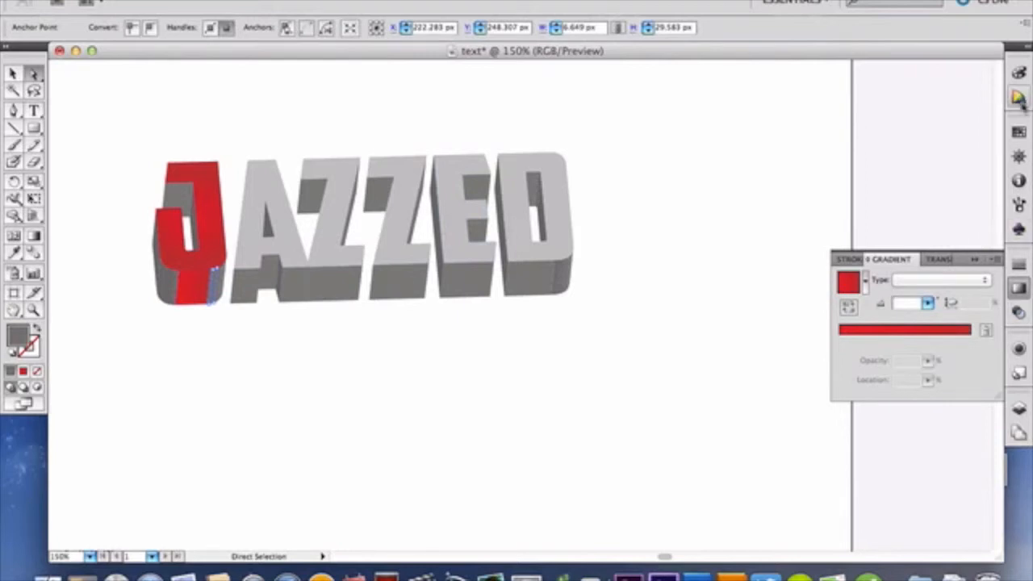
click(1018, 156)
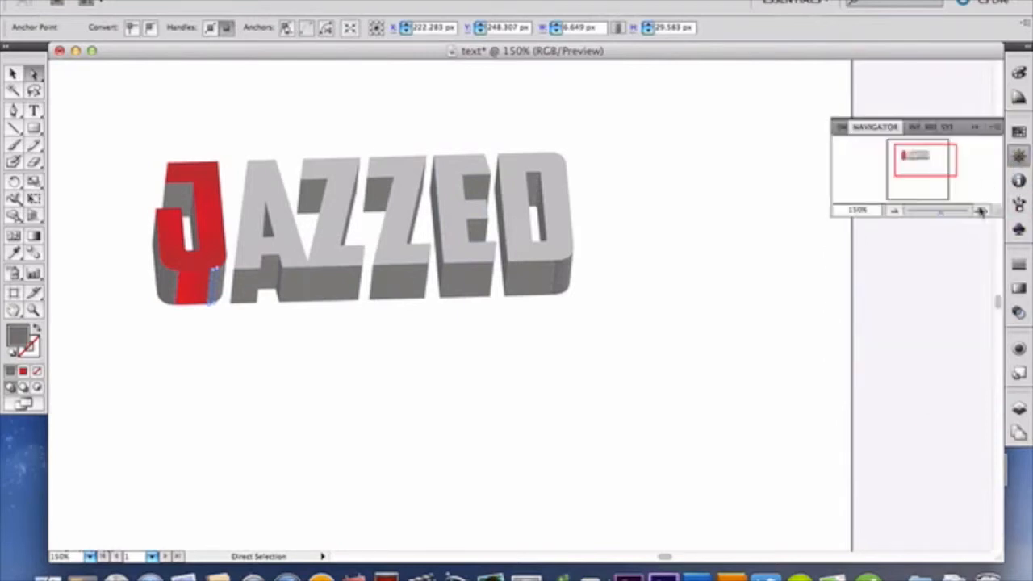
click(982, 211)
click(983, 211)
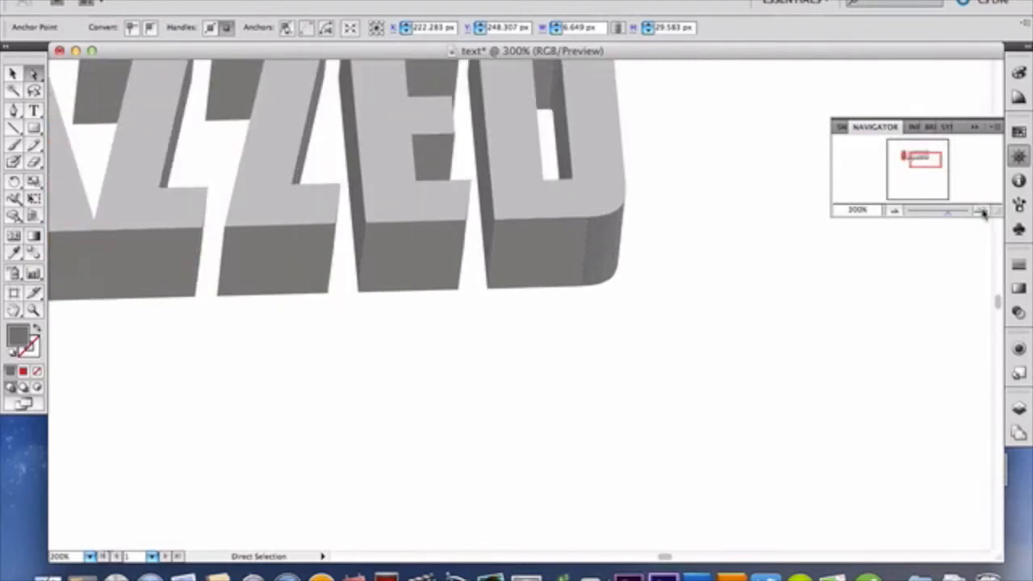
scroll(597, 248, left, 5)
scroll(598, 252, left, 3)
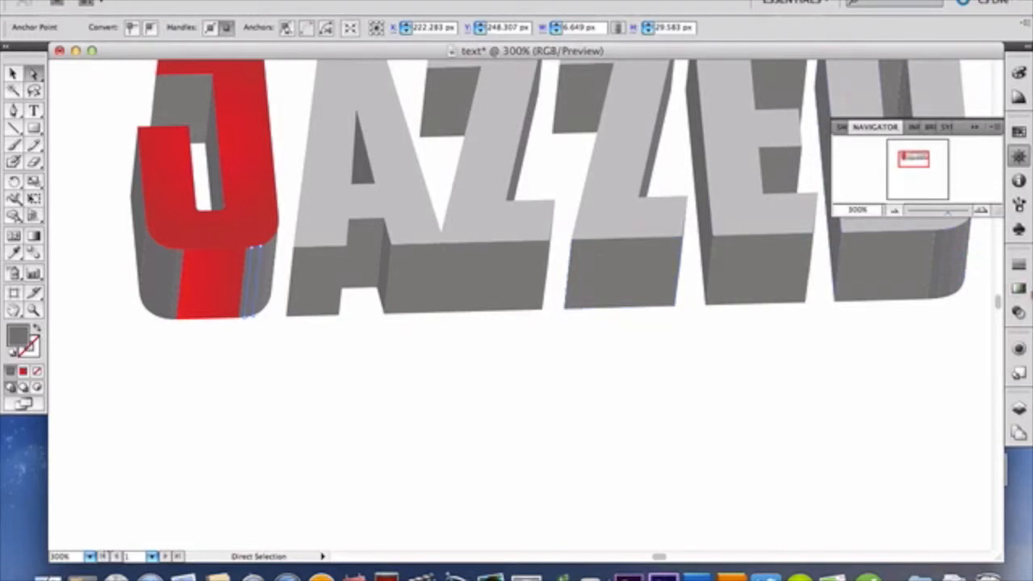
click(1020, 289)
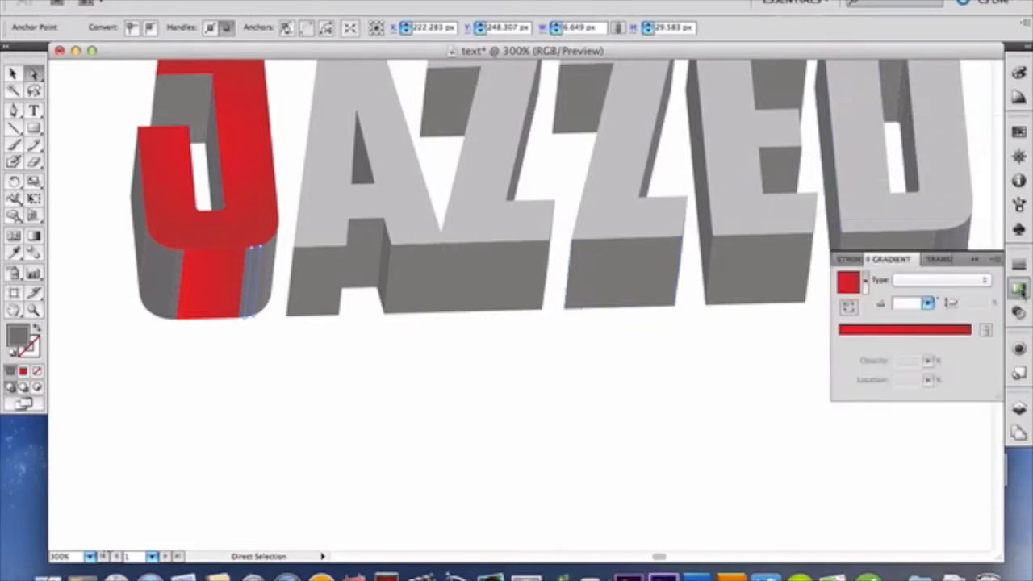
click(269, 272)
click(904, 331)
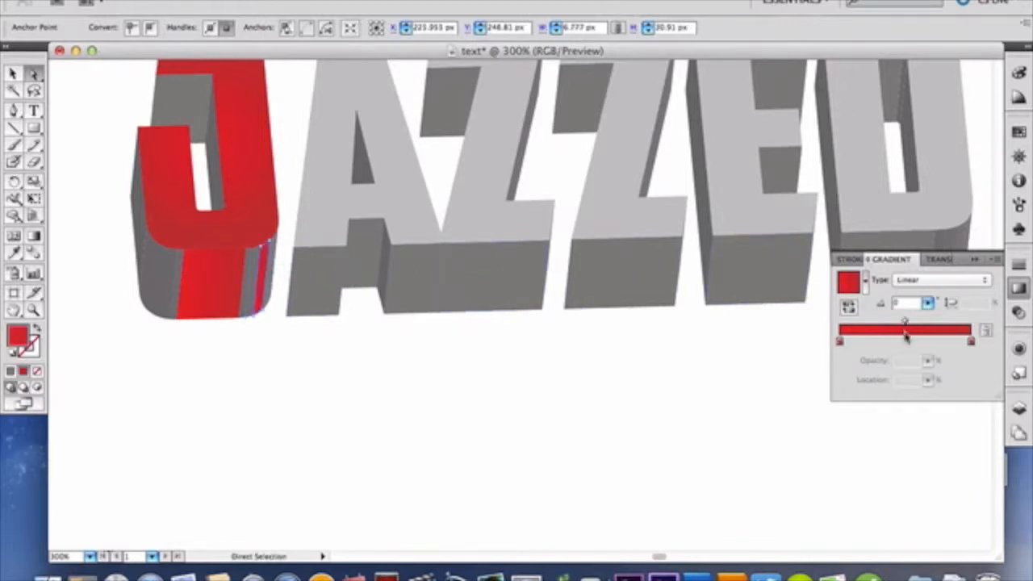
Step: Apply the red linear gradient to the neighbouring grey strips on the right curve of the J's lower side
click(258, 300)
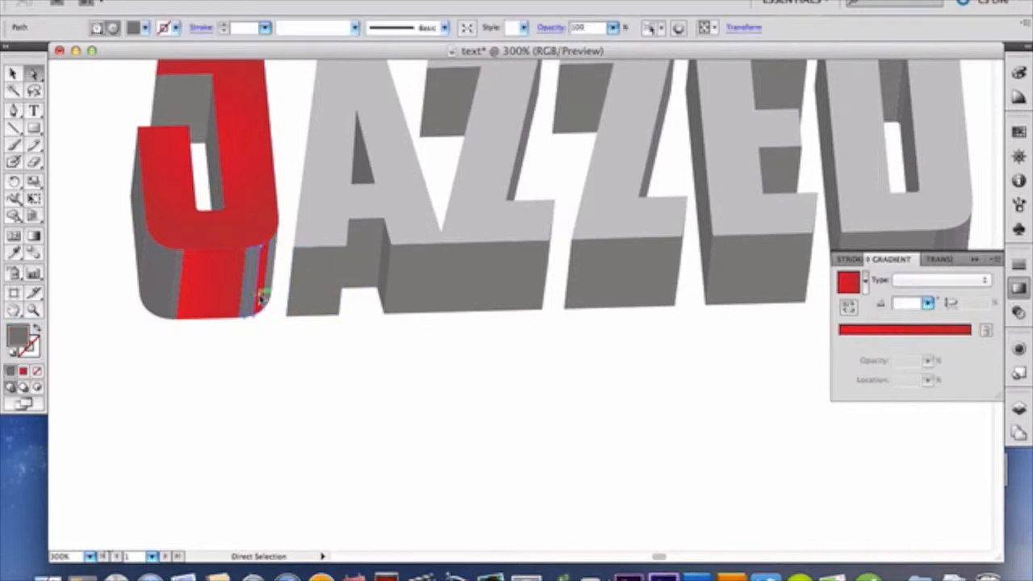
click(905, 330)
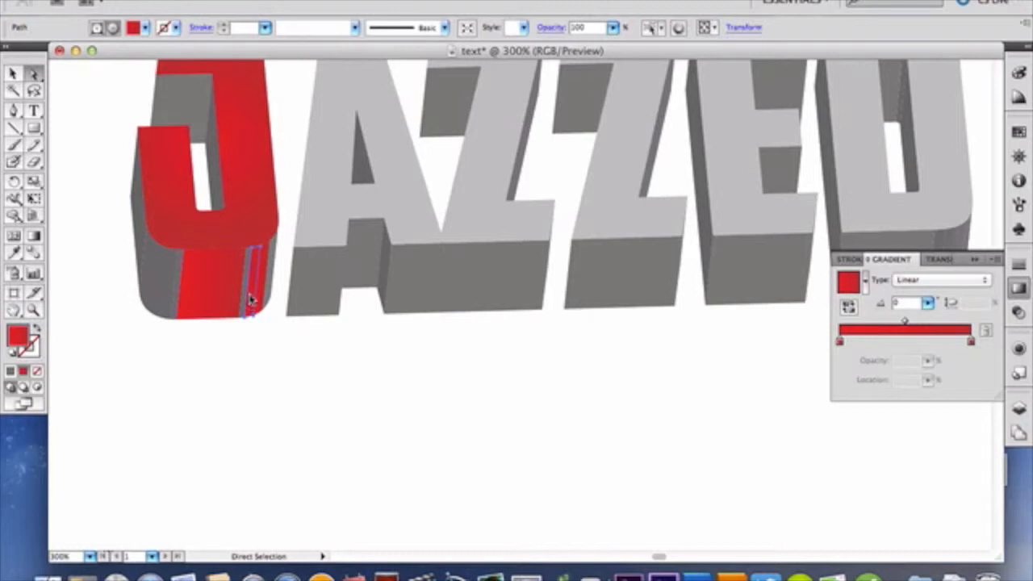
click(271, 291)
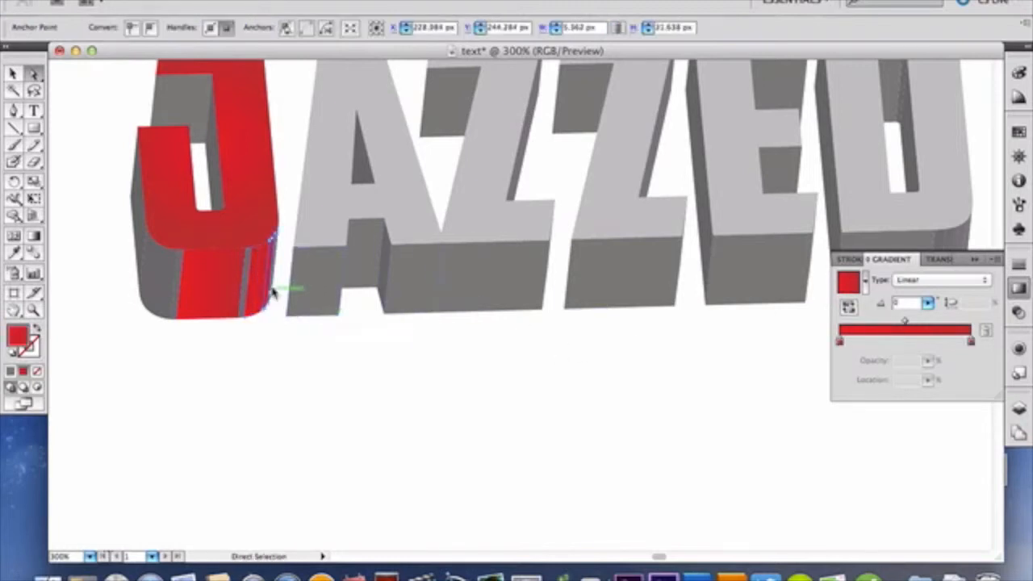
click(249, 305)
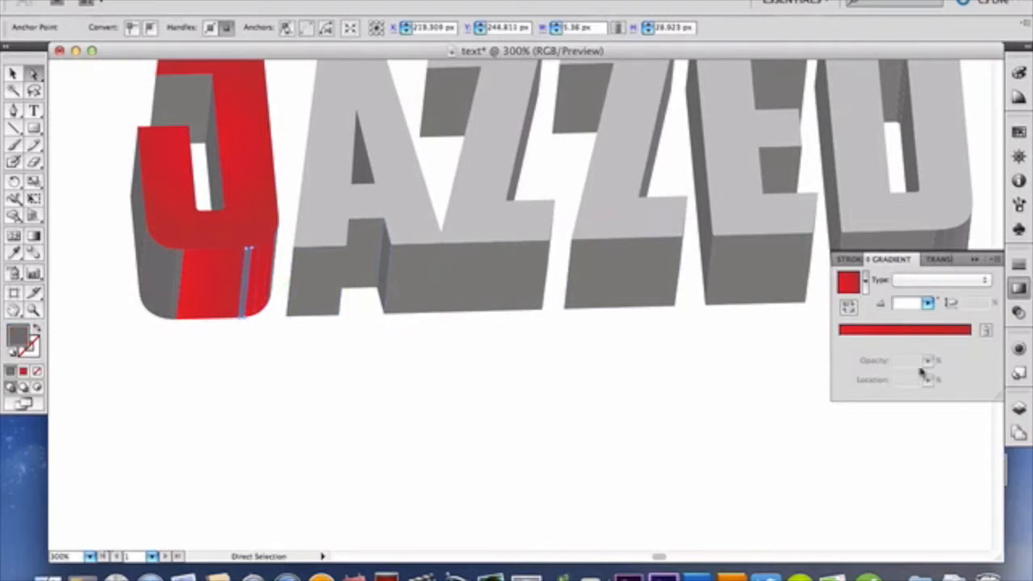
click(926, 336)
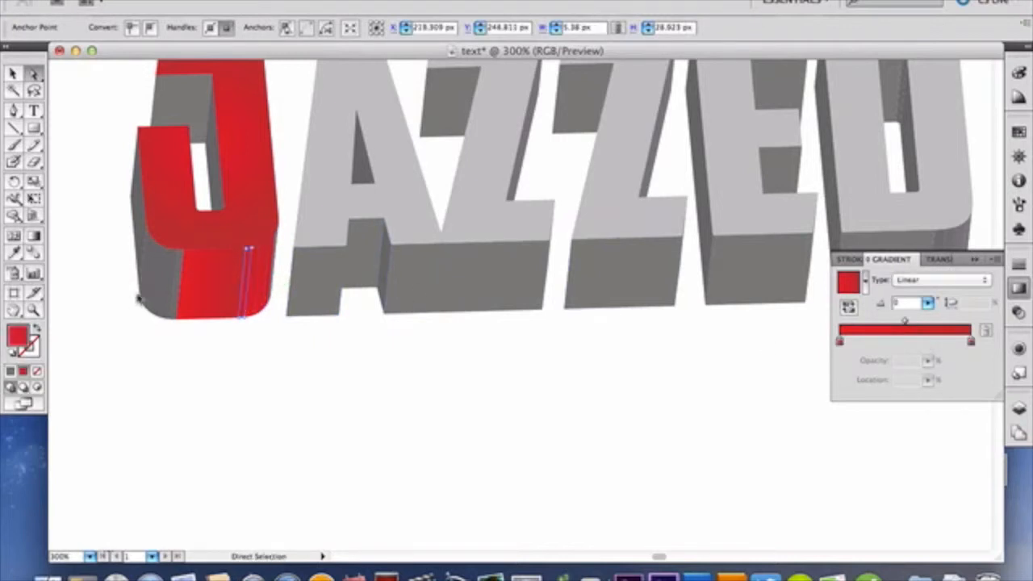
Step: Try moving the color stops of the narrow strip's gradient on the J's right curve and return them to the ends
click(164, 288)
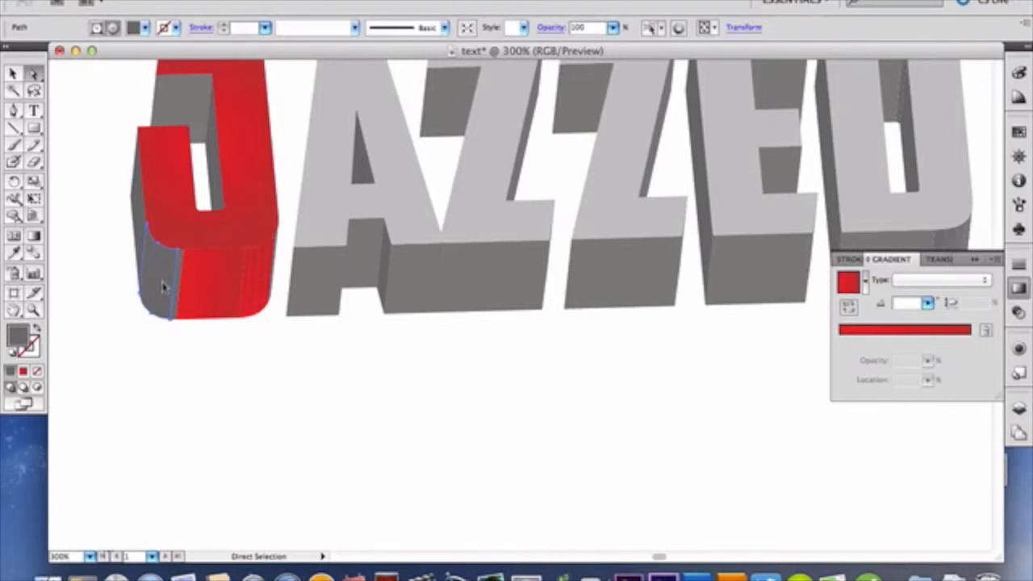
click(251, 282)
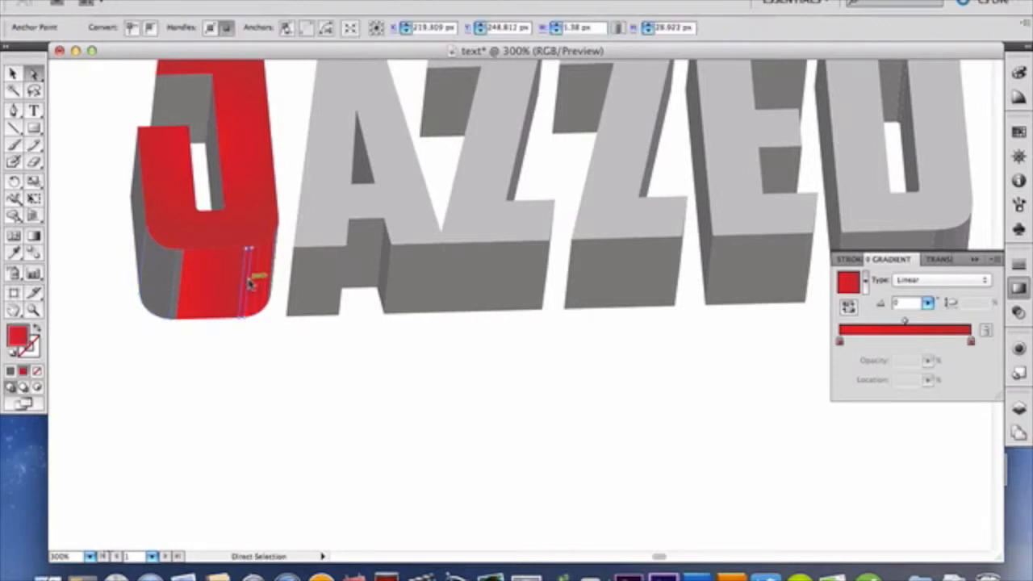
mouse_move(972, 344)
mouse_down()
mouse_move(864, 343)
mouse_move(971, 343)
mouse_up()
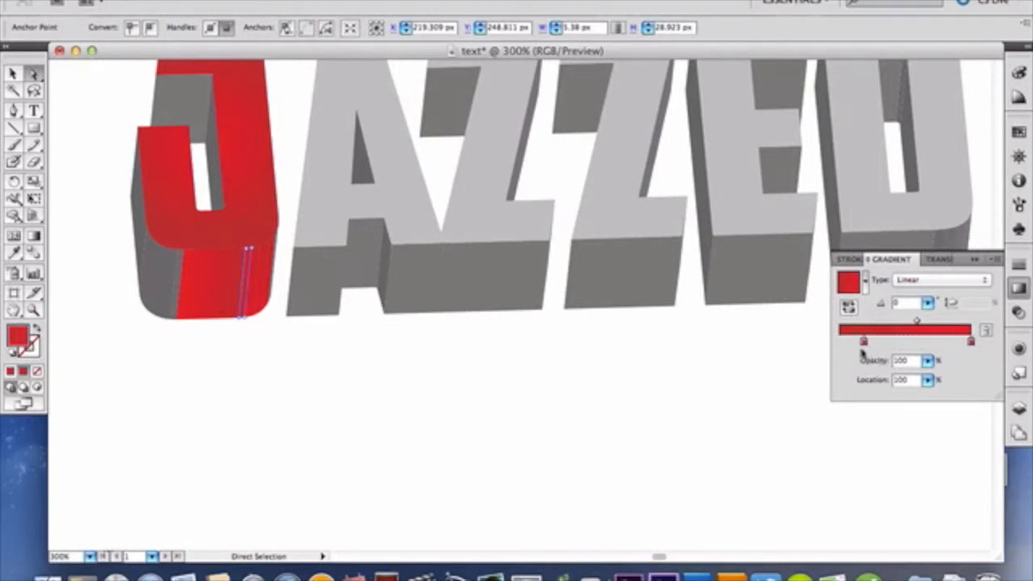
drag(867, 345, 840, 344)
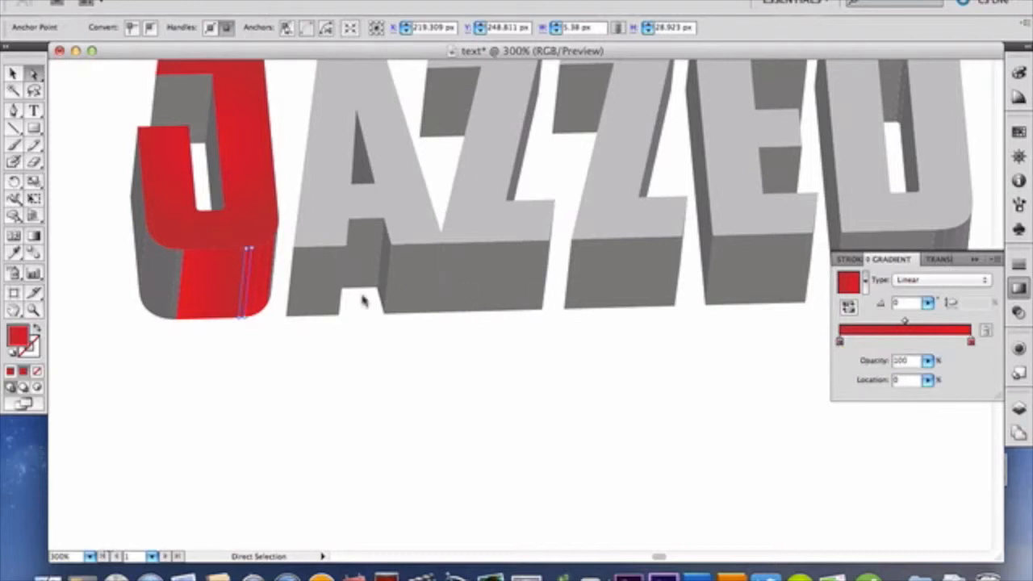
click(256, 290)
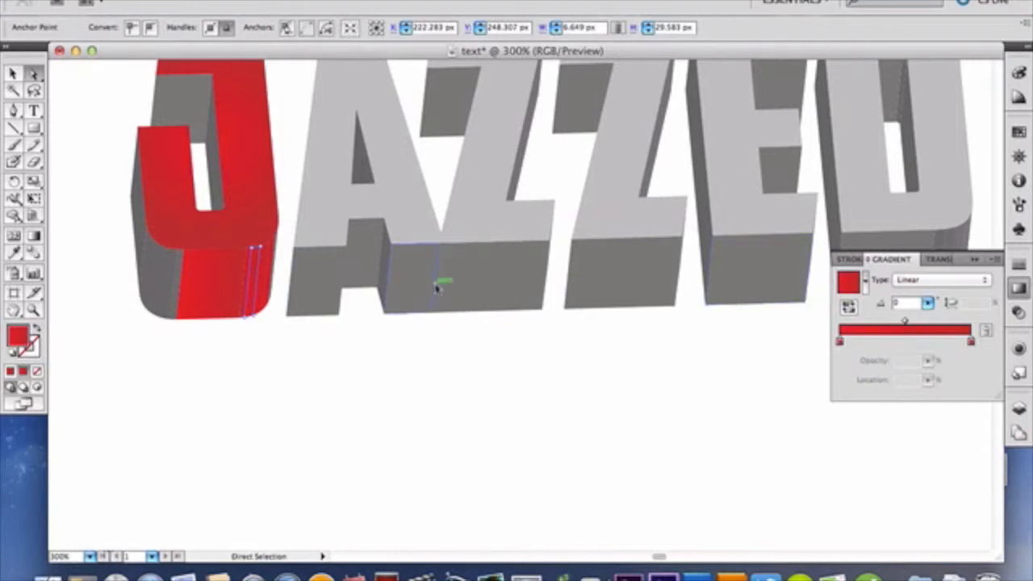
click(267, 281)
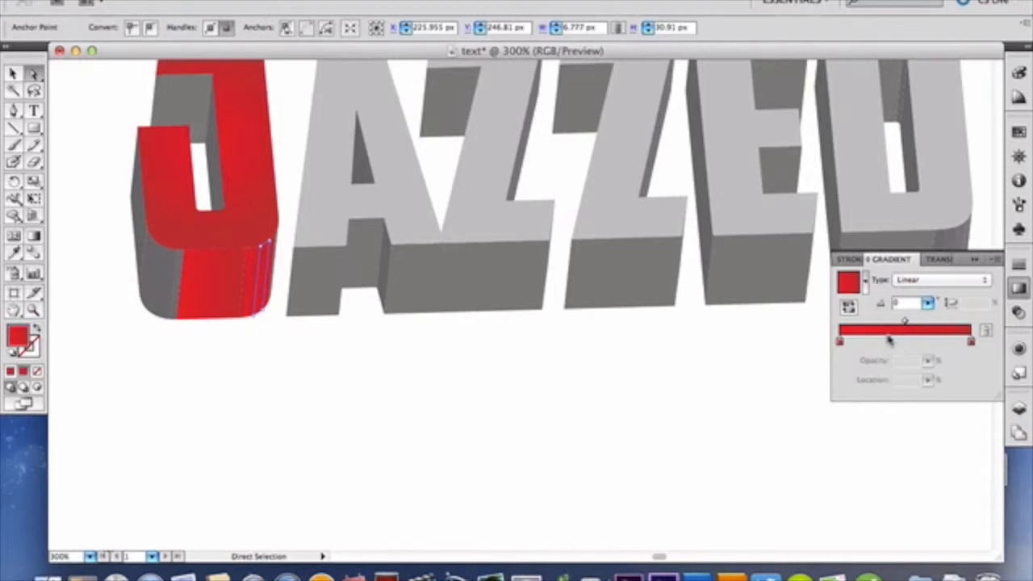
Step: Fill the outermost right edge strip of the J's curved side with the red linear gradient
click(274, 255)
click(274, 256)
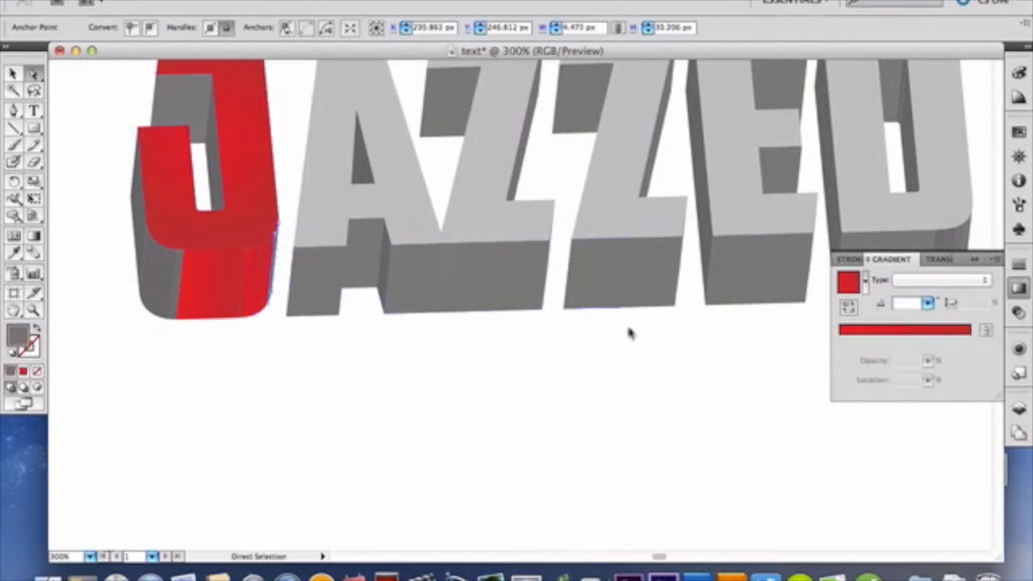
click(884, 331)
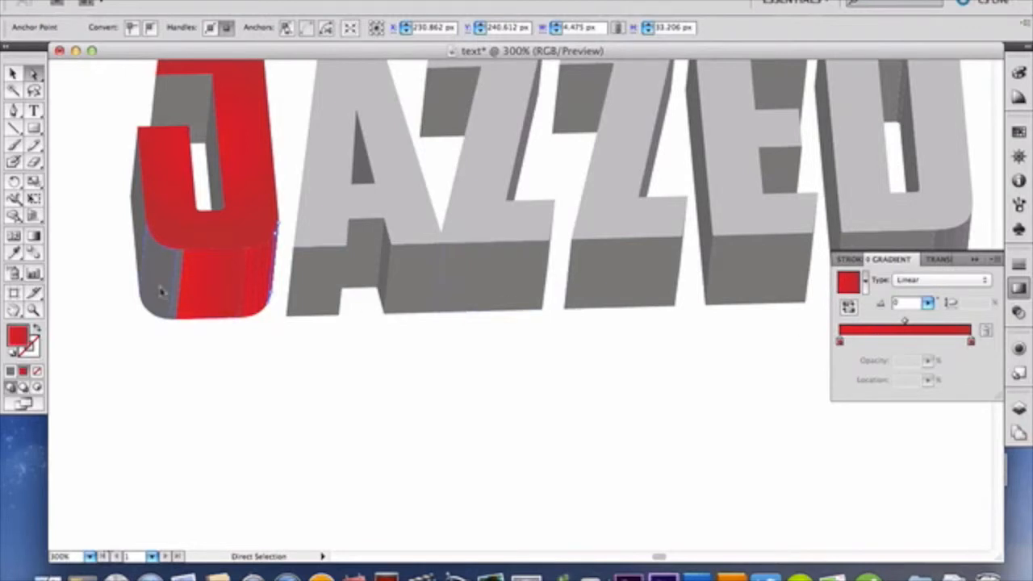
Step: Fill the J's lower left curve, the thin strip beside it and the tall left side face with the red linear gradient
click(160, 292)
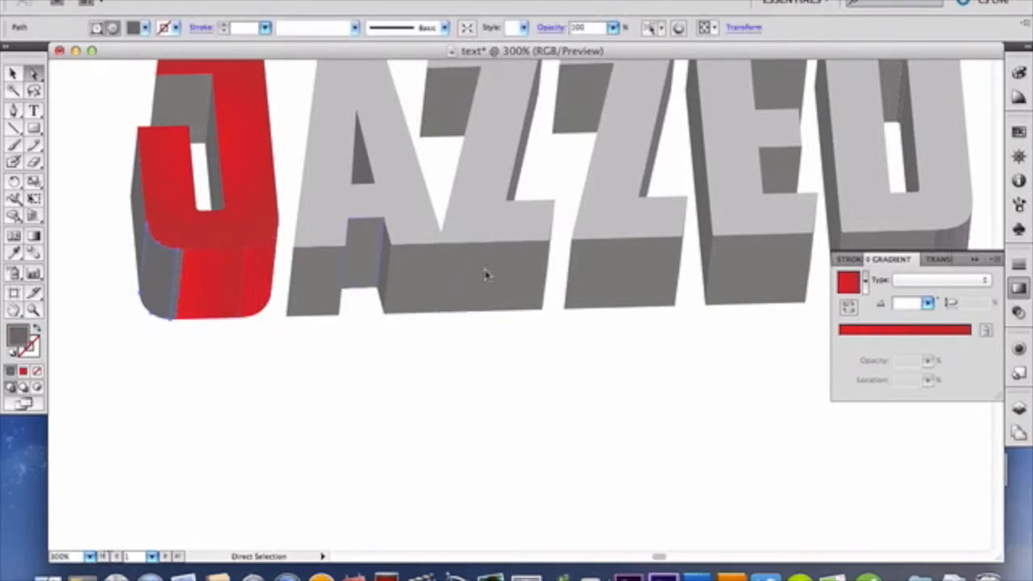
click(869, 338)
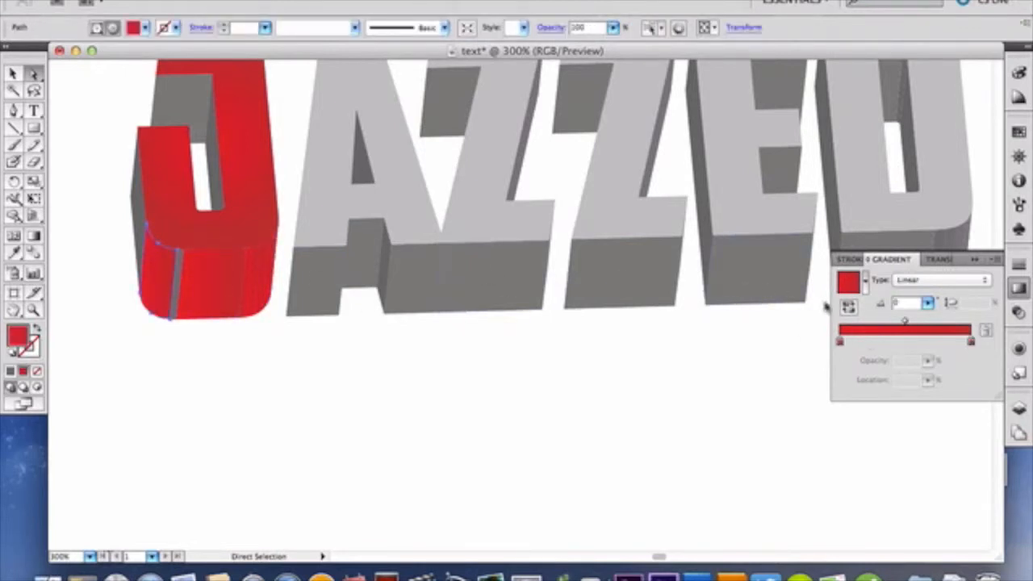
click(179, 265)
click(900, 333)
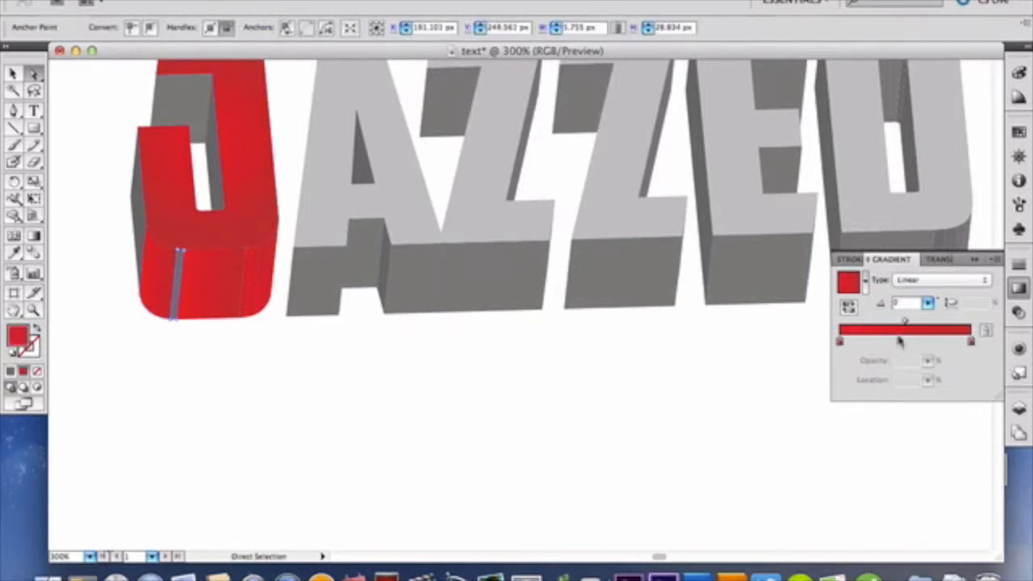
click(146, 232)
click(860, 339)
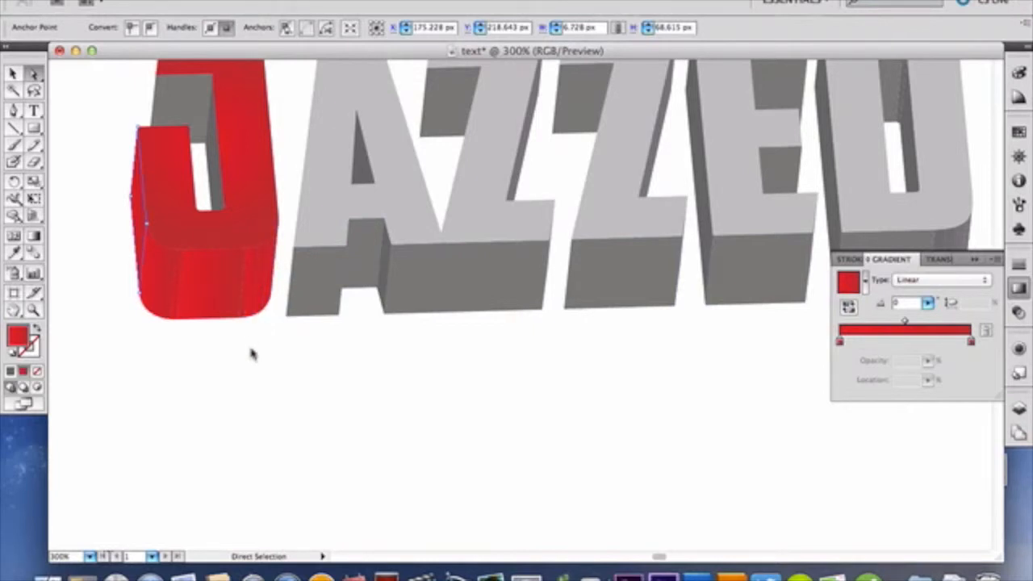
Step: Fill the two inner side faces of the J's hook with the red linear gradient
click(196, 130)
click(871, 333)
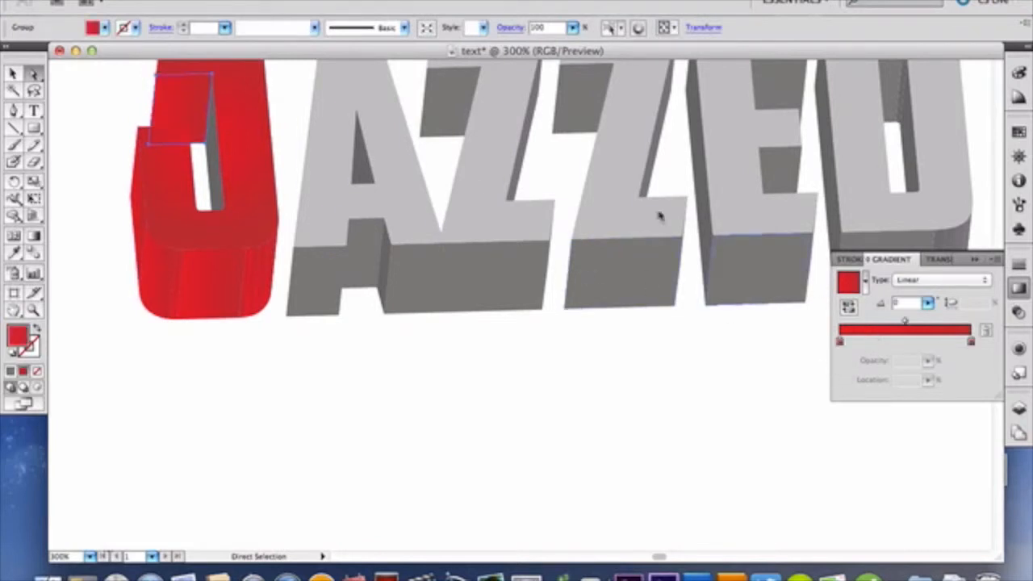
click(212, 165)
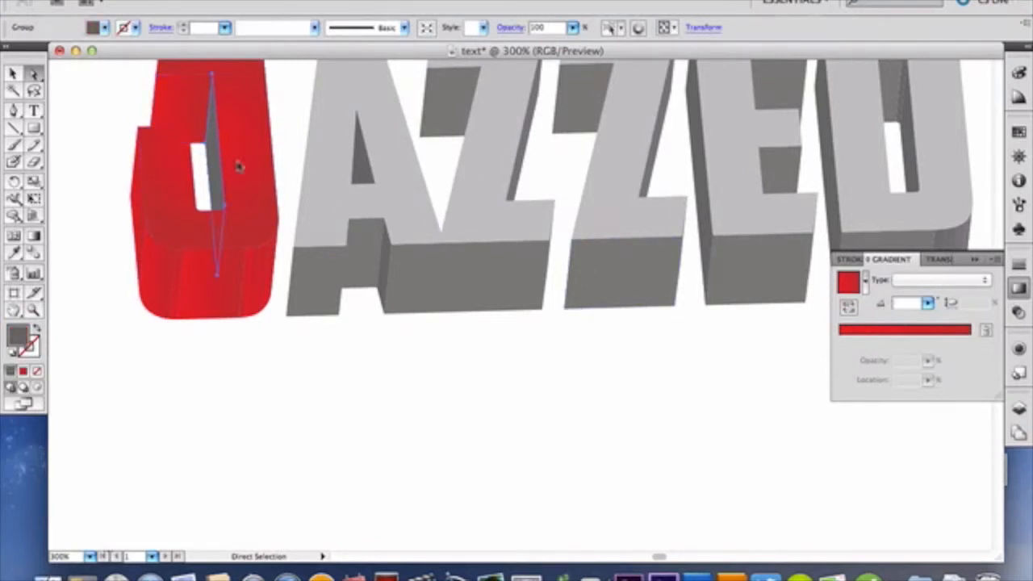
click(872, 332)
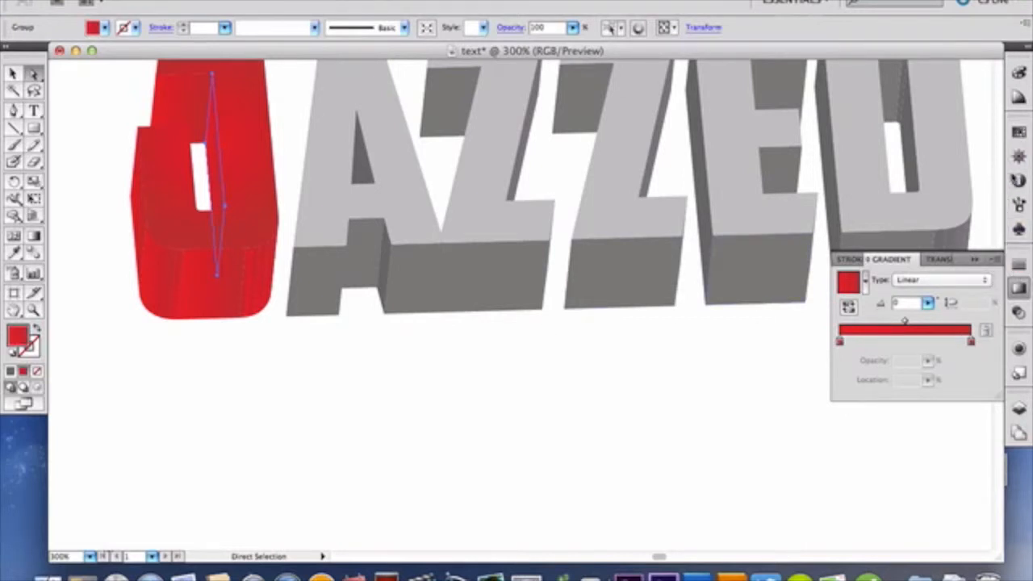
Step: Select the front face of the A and fill it with the red gradient set to Radial
click(1019, 155)
click(894, 210)
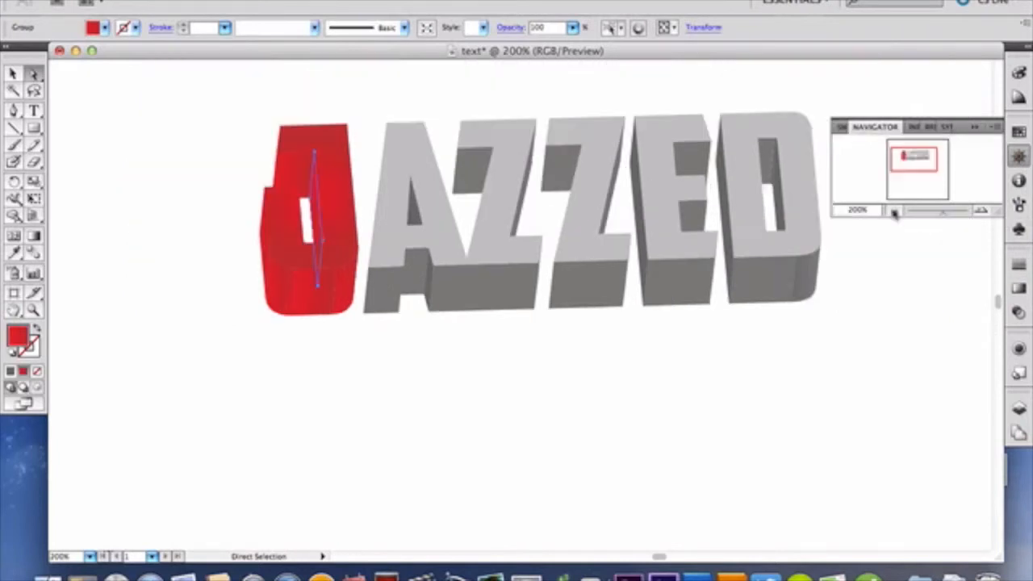
click(206, 324)
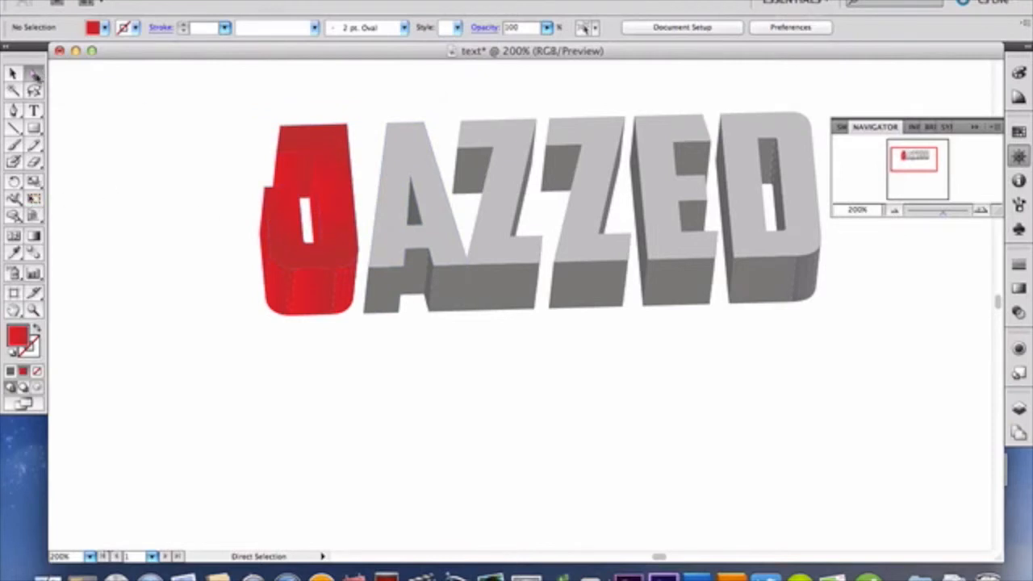
click(390, 213)
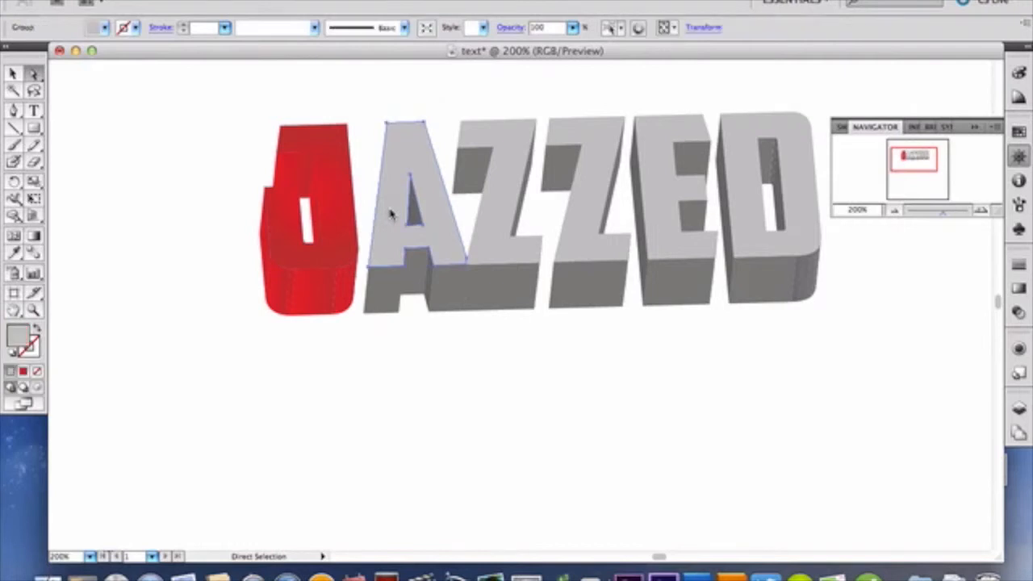
click(1019, 289)
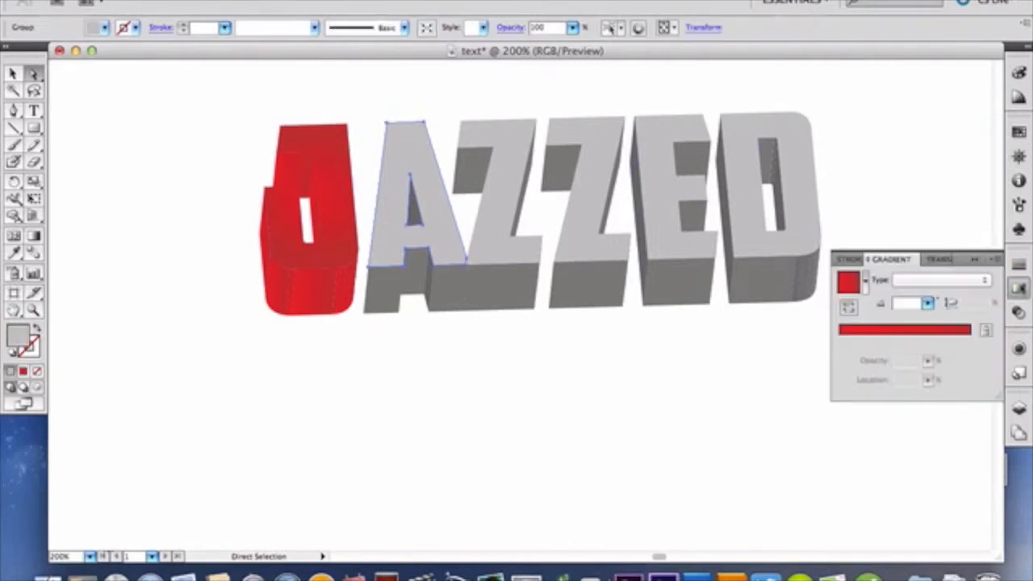
click(918, 282)
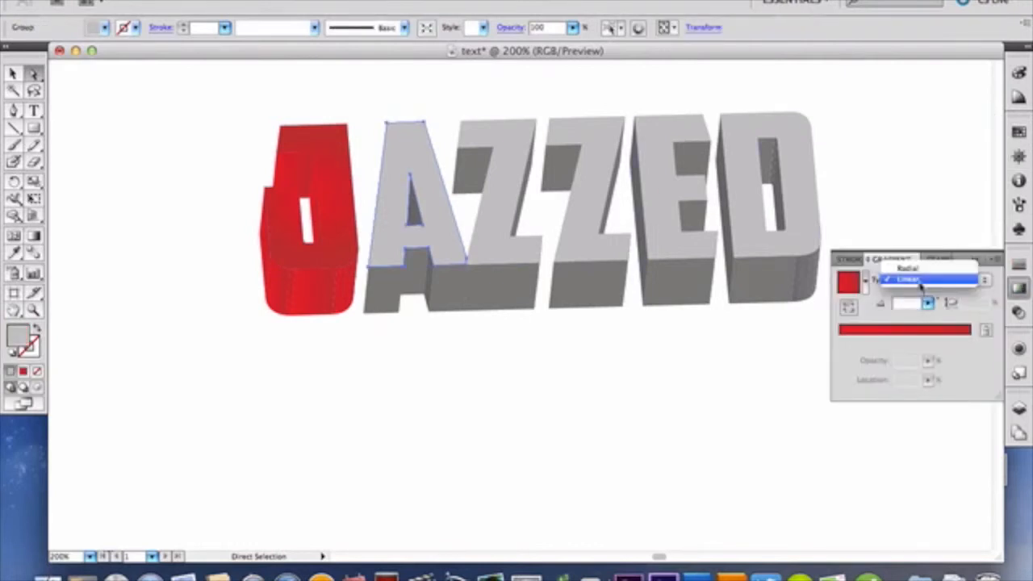
click(918, 271)
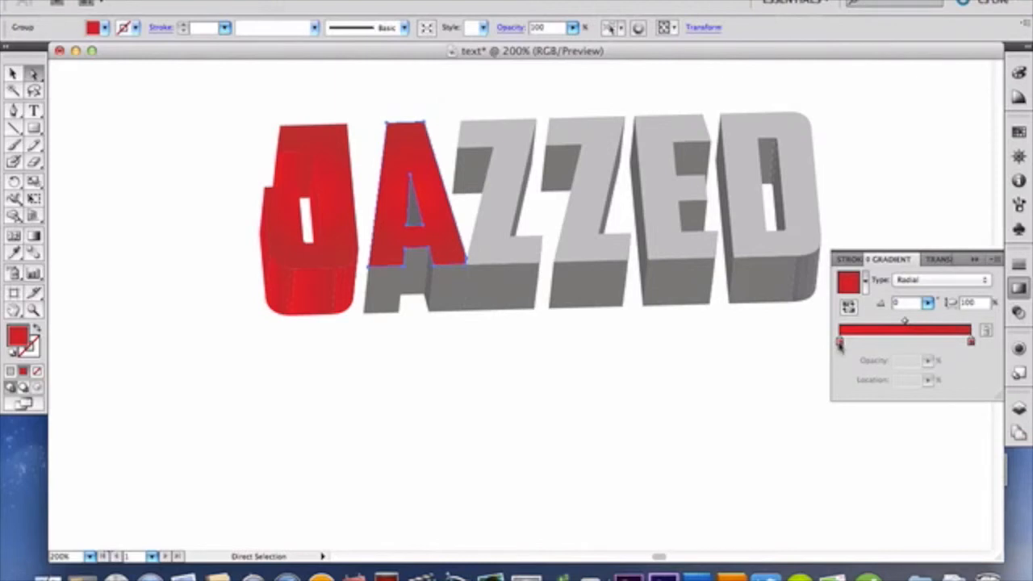
Step: Set the start color of the A's front-face radial gradient to the light green swatch R=140 G=198 B=63
click(839, 342)
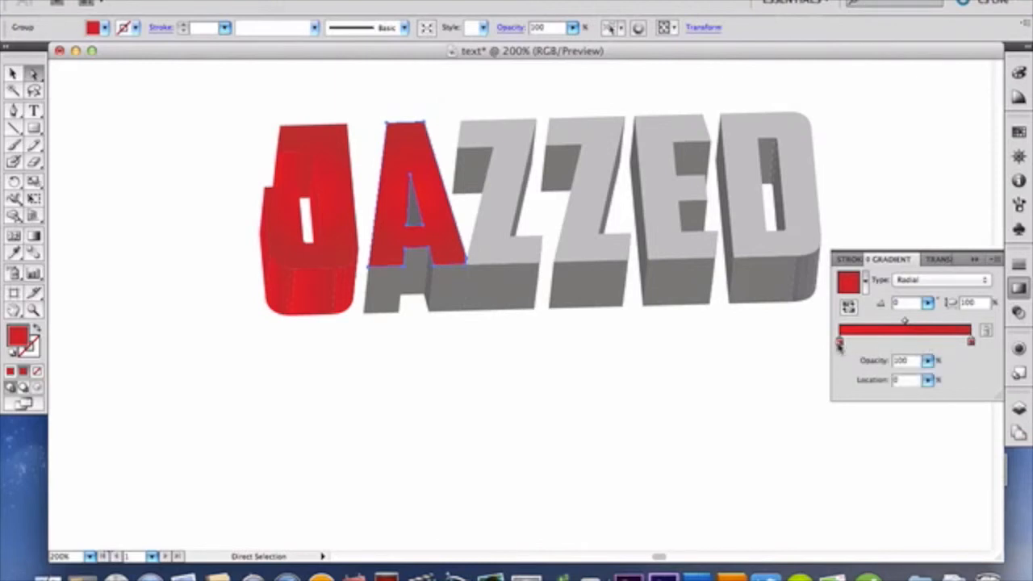
double_click(839, 342)
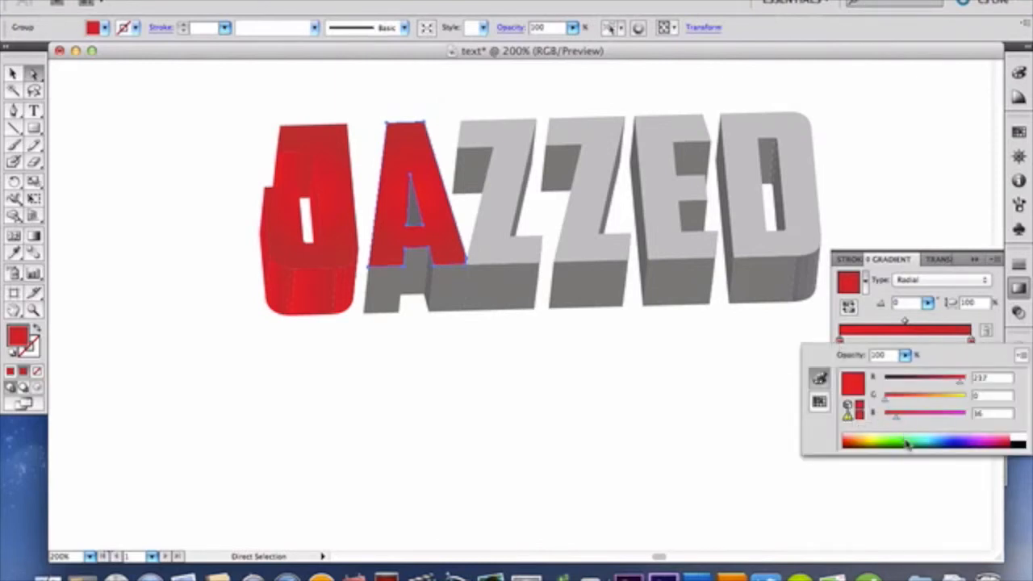
click(820, 401)
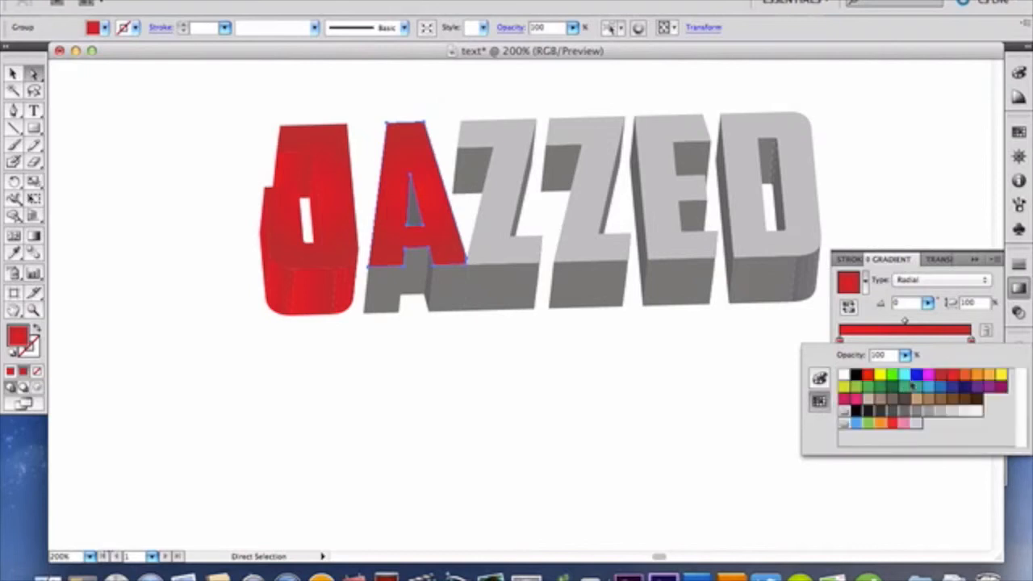
click(977, 377)
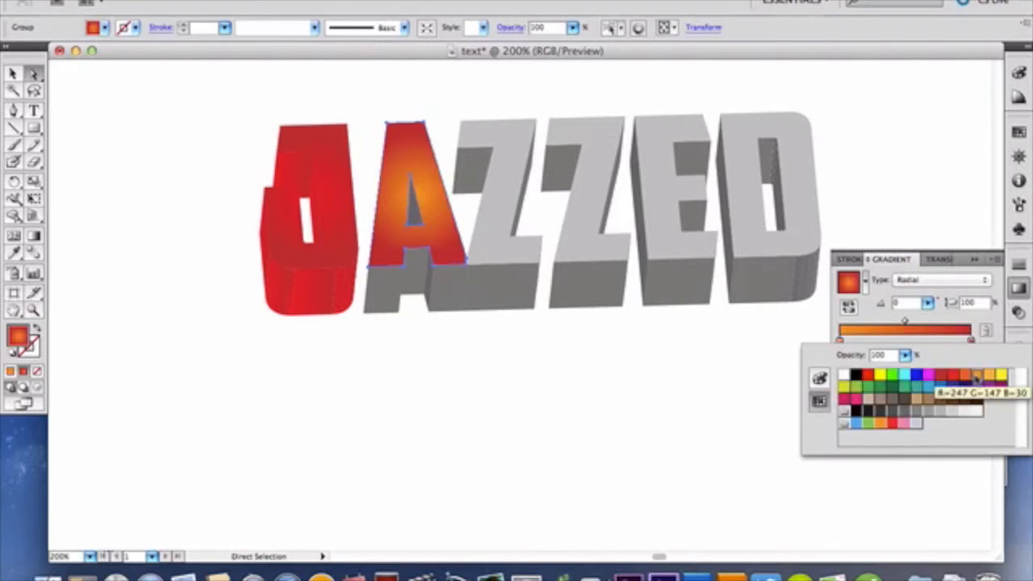
click(855, 389)
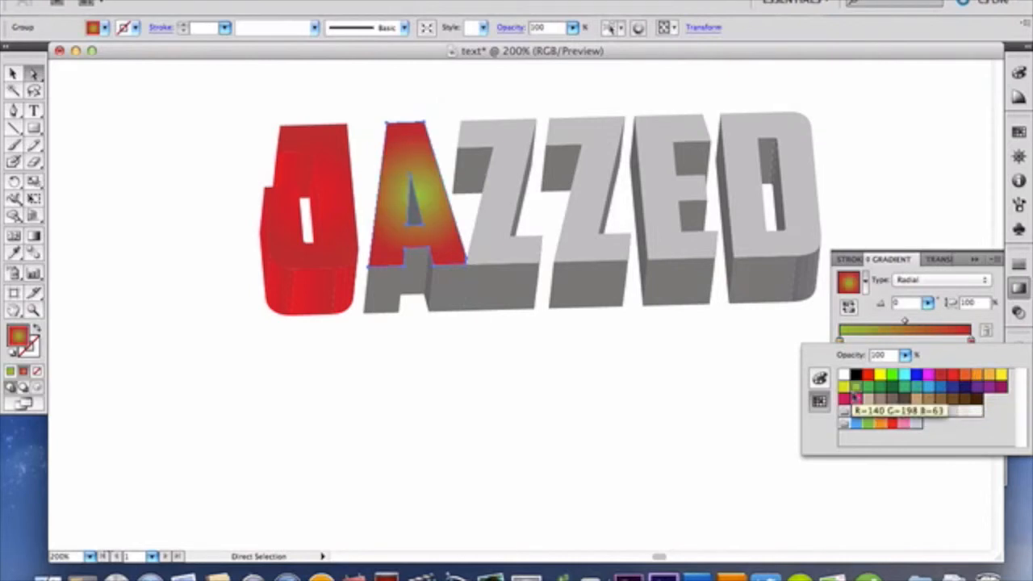
click(858, 400)
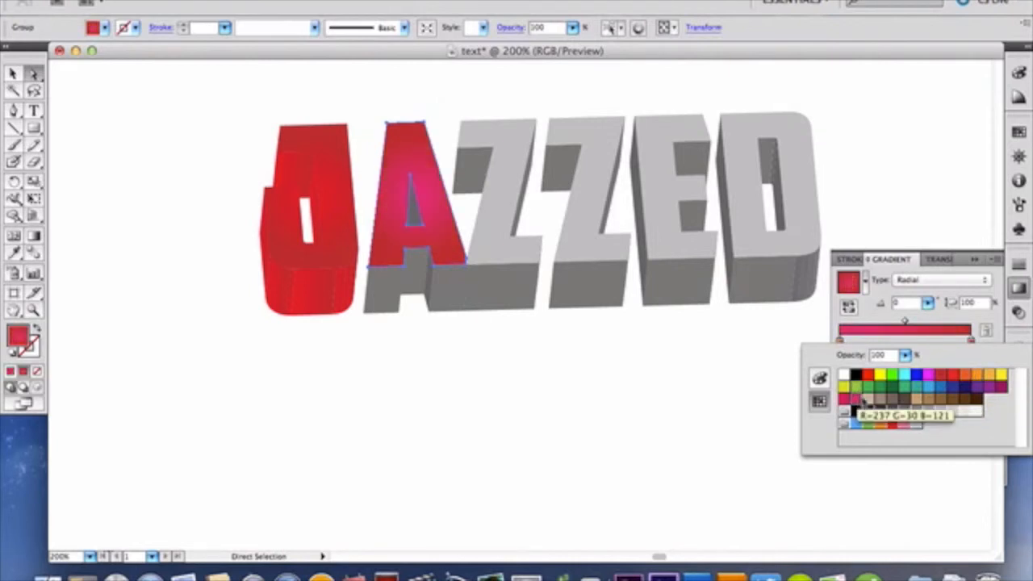
click(857, 391)
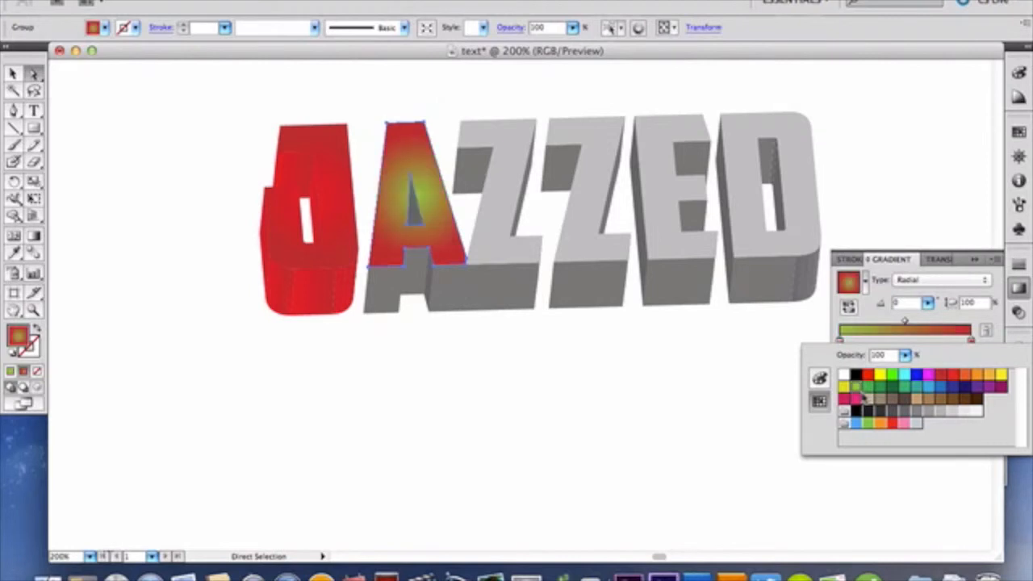
click(911, 337)
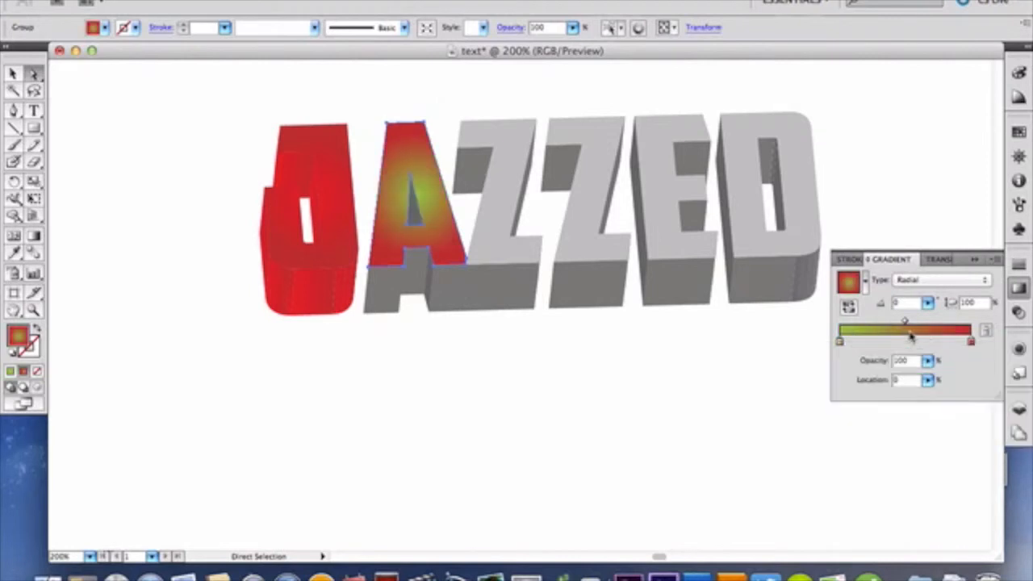
Step: Set the end color of the A's front-face gradient to a darker green swatch and change the gradient type to Linear
double_click(971, 343)
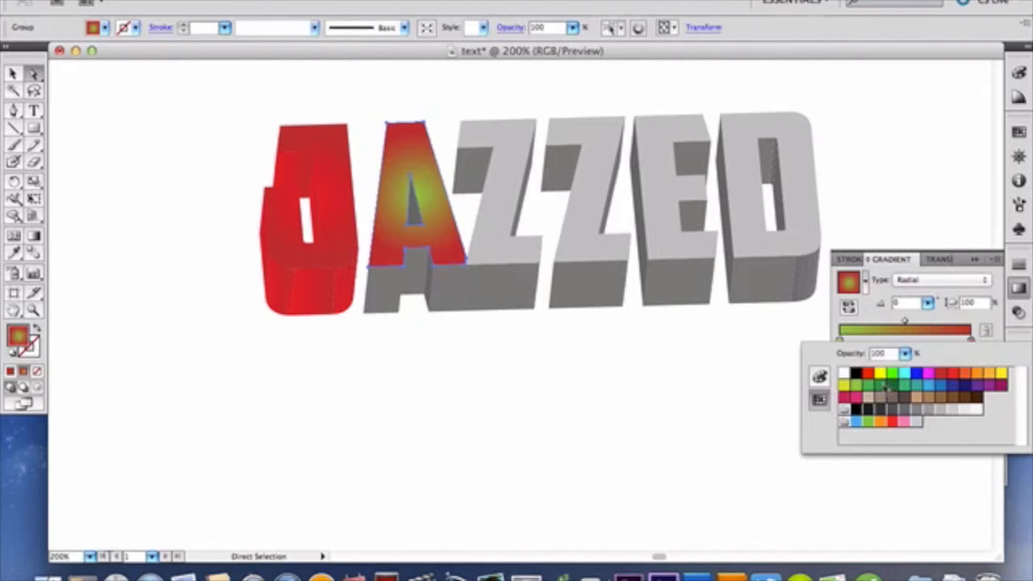
click(885, 387)
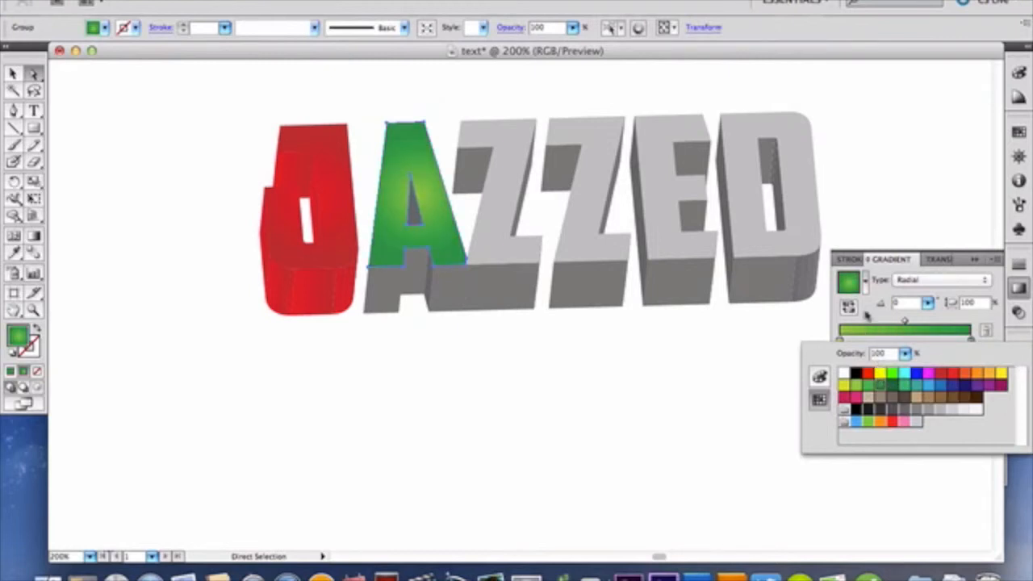
click(901, 262)
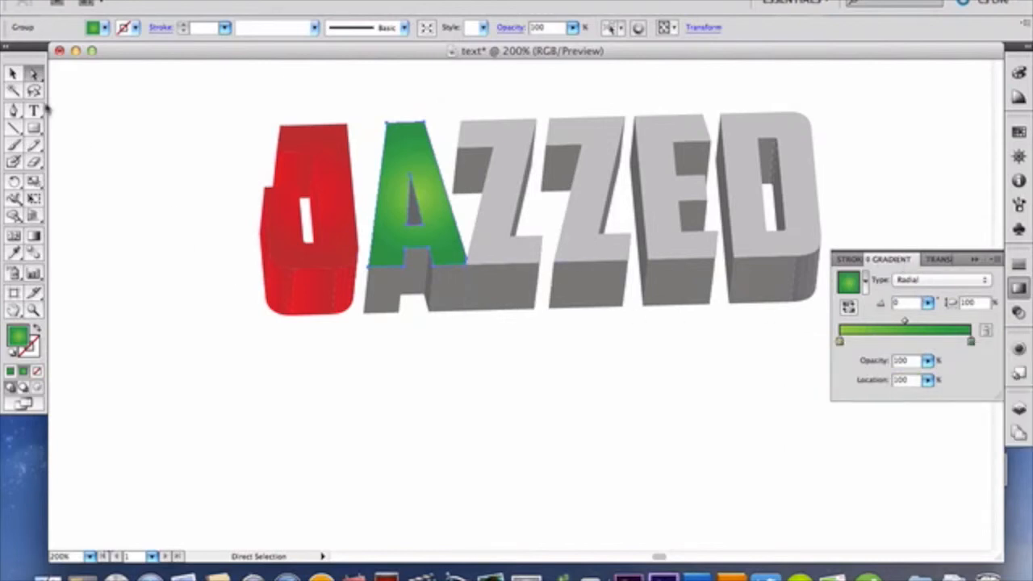
click(945, 282)
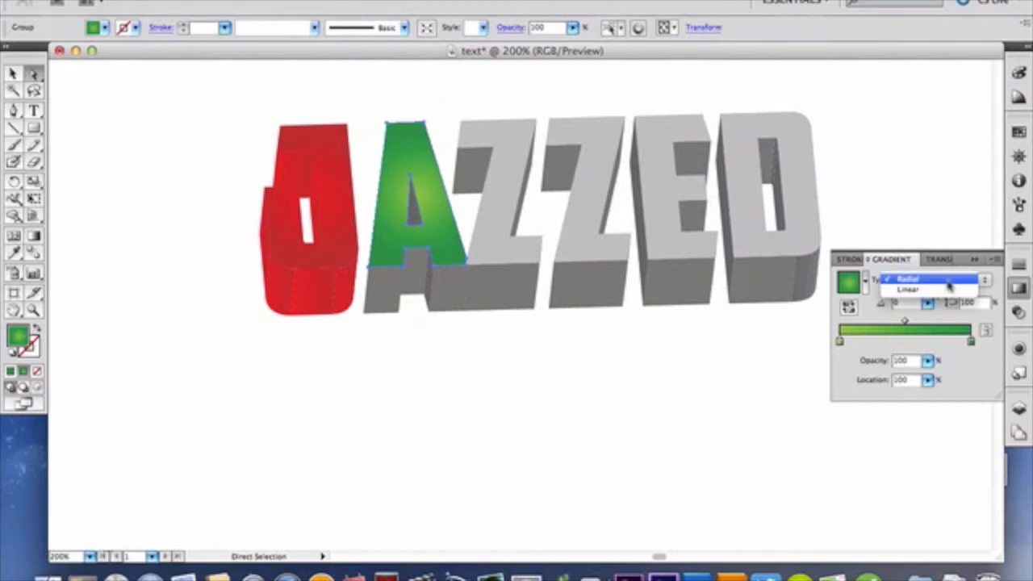
click(949, 291)
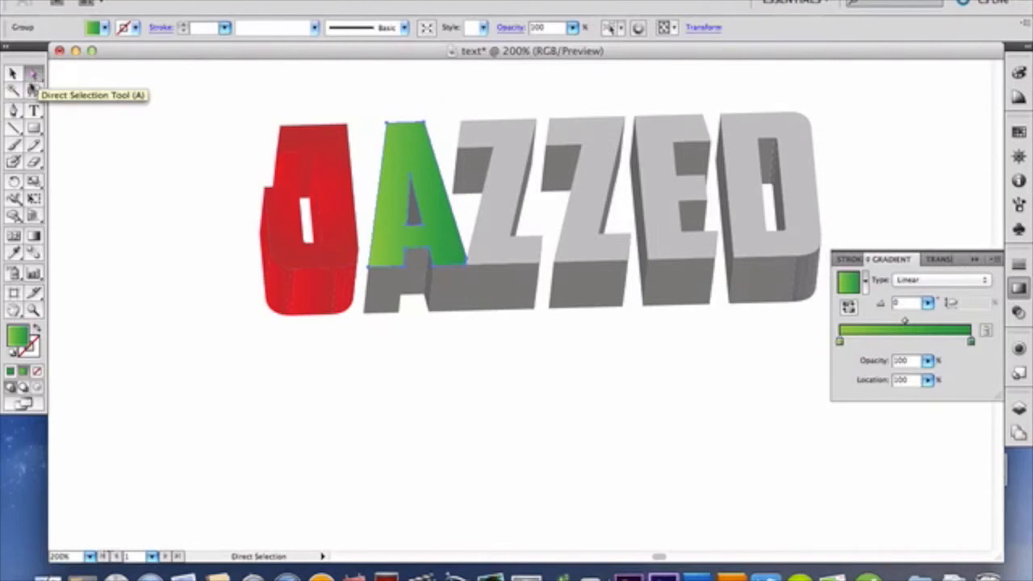
Step: Fill the undersides of the A's two feet and the face beneath its crossbar with the green linear gradient
click(390, 295)
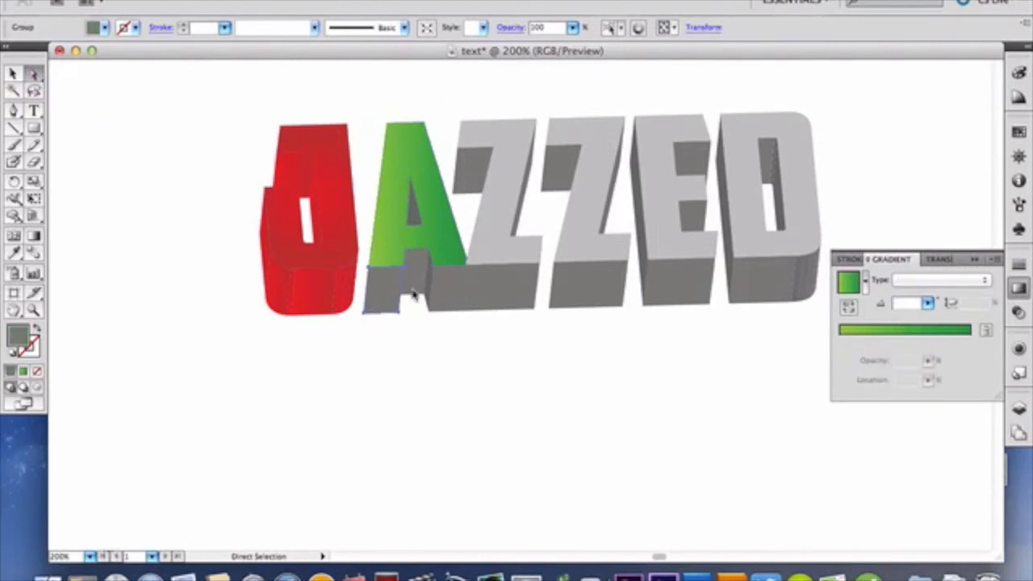
click(878, 331)
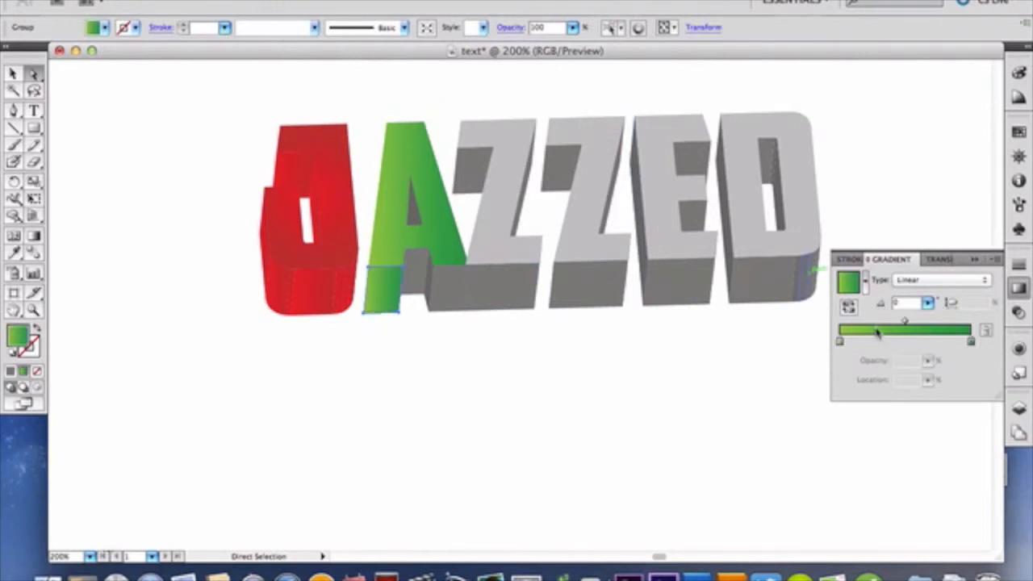
click(419, 279)
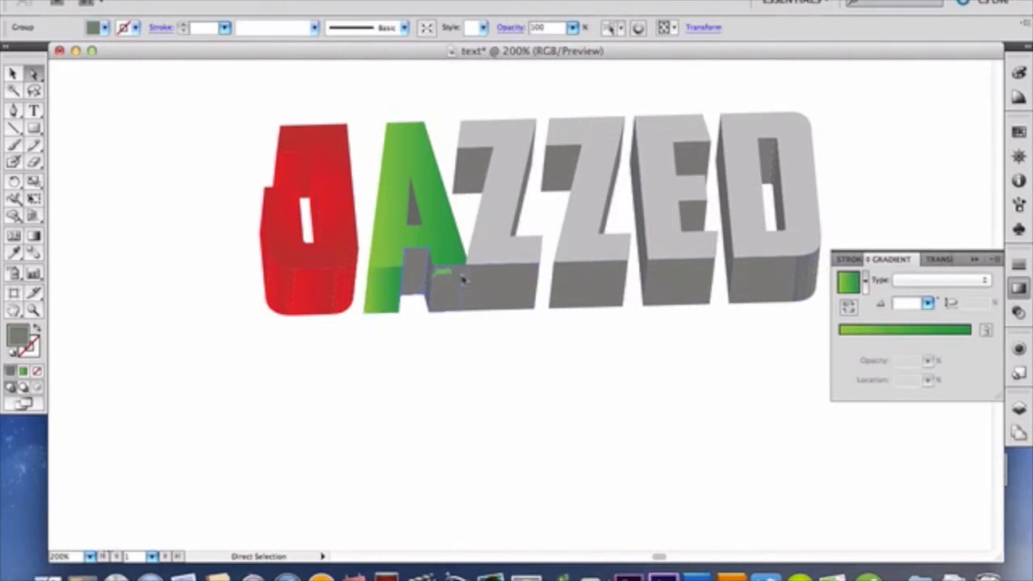
click(942, 331)
click(443, 291)
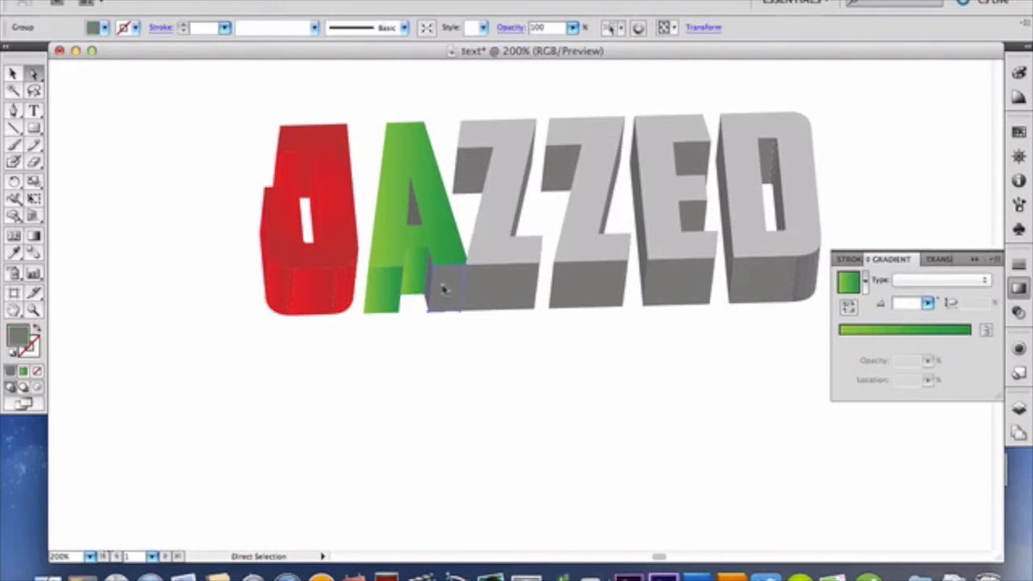
click(894, 331)
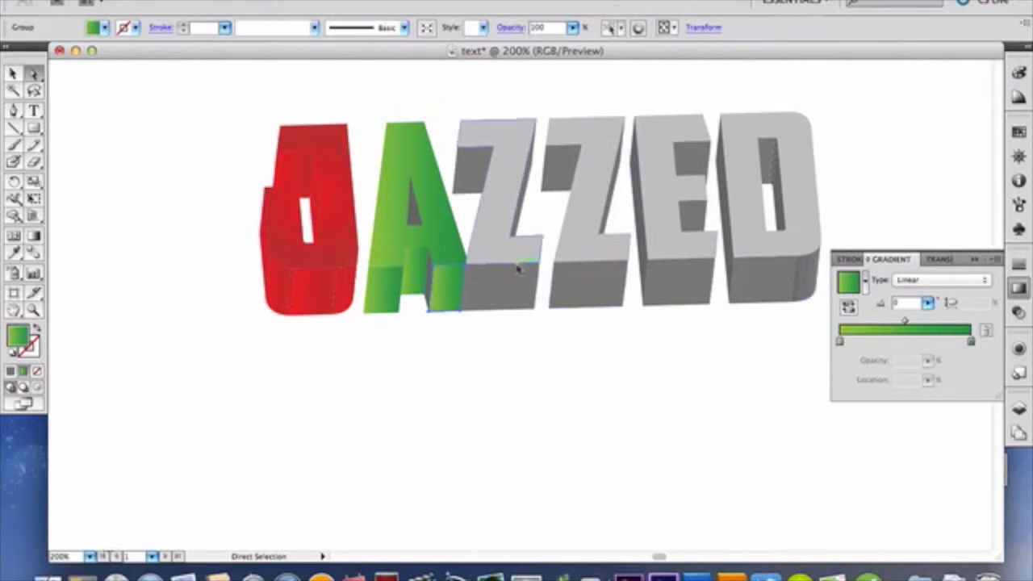
Step: Fill the inner face of the A's triangular hole and the narrow inner side of its right leg with the green gradient, and deselect
click(414, 213)
click(888, 332)
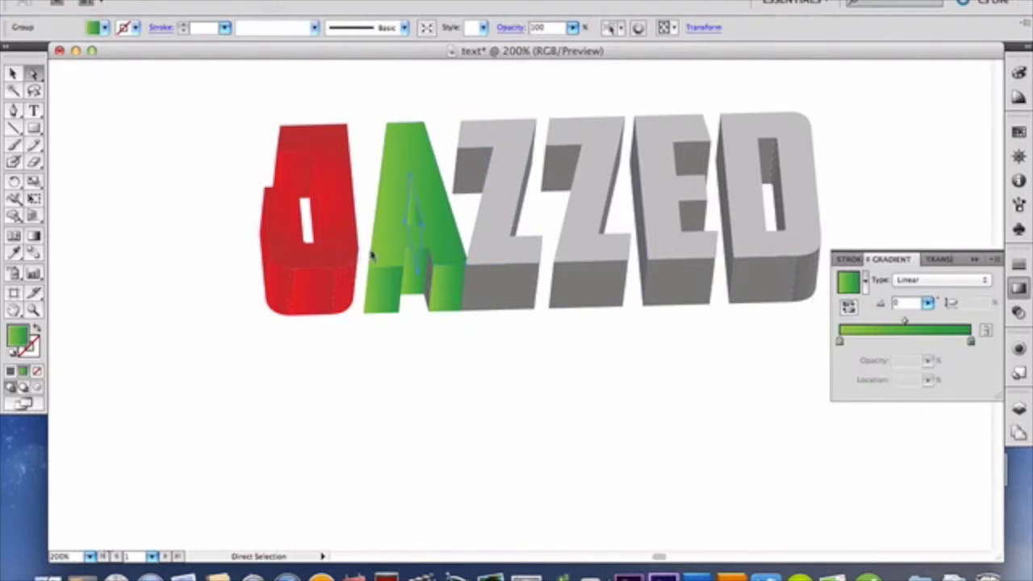
click(430, 281)
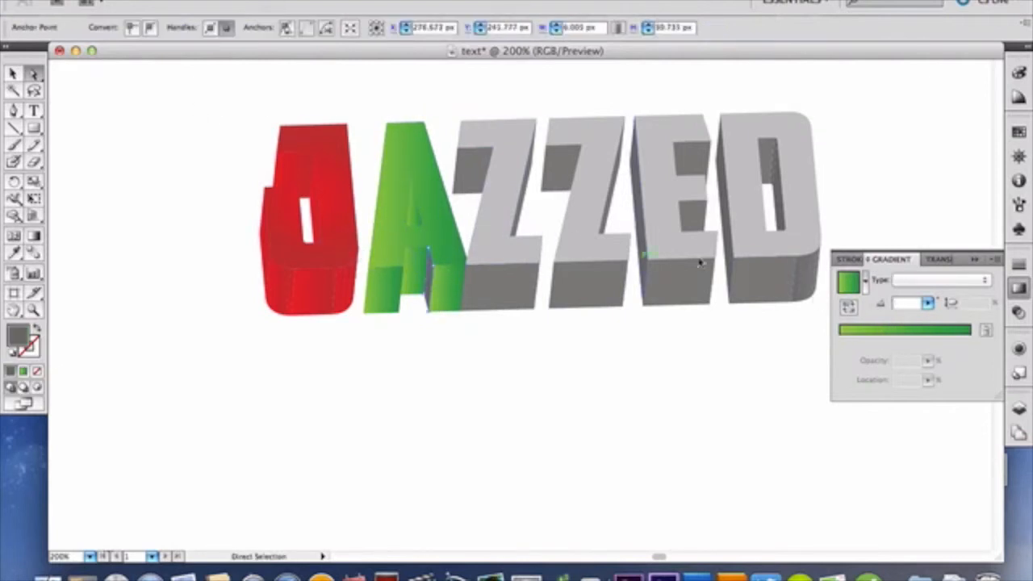
click(880, 336)
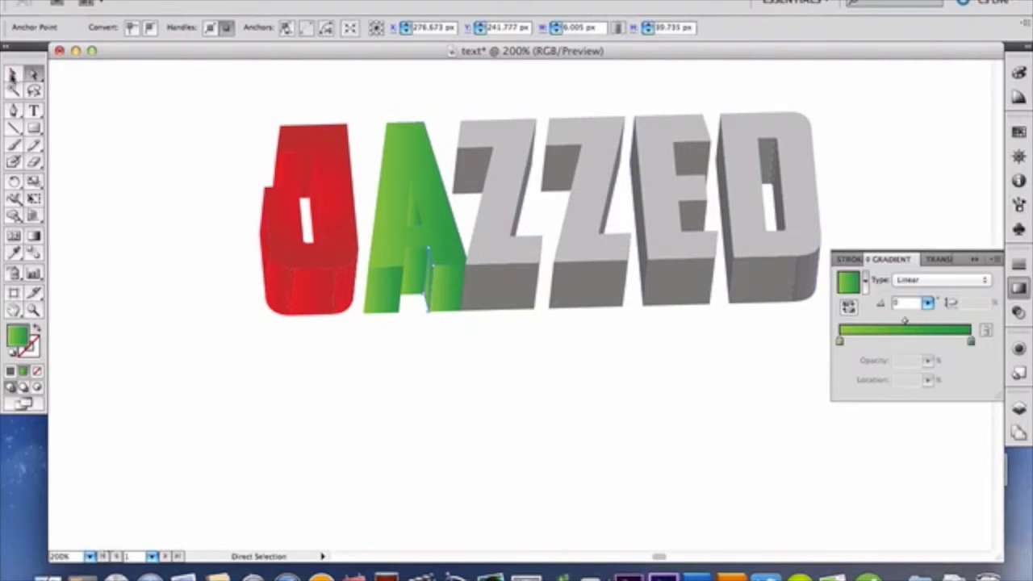
click(13, 74)
click(161, 126)
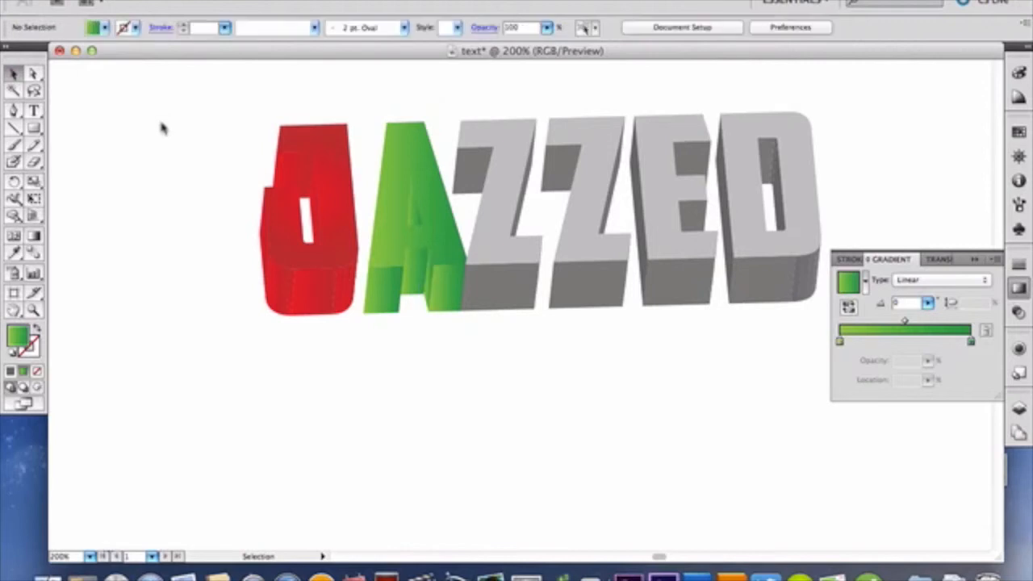
Step: With nothing selected, change the gradient's start color to bright yellow and its end color to the yellow swatch ending the first swatch row
click(33, 74)
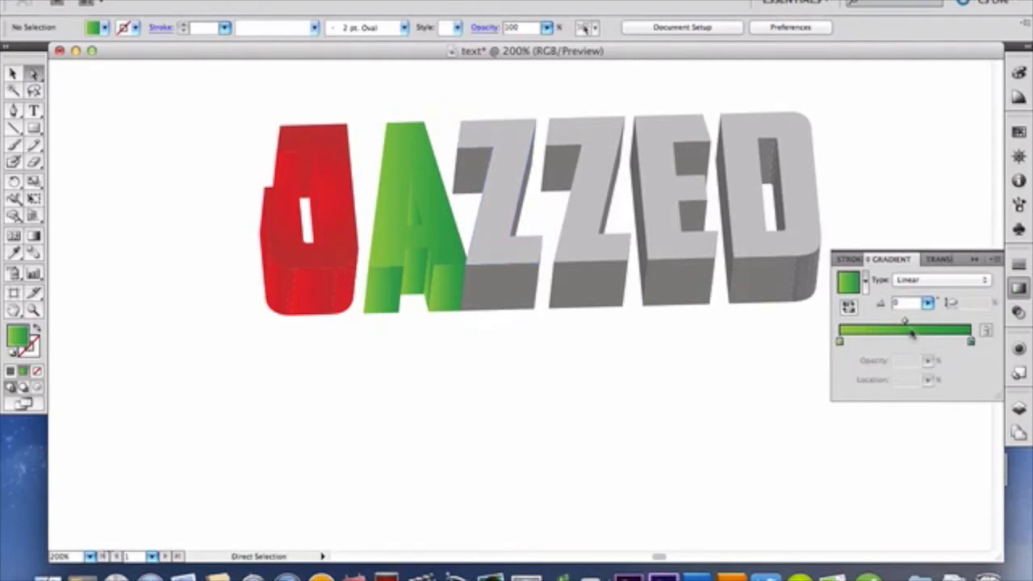
click(840, 342)
double_click(840, 343)
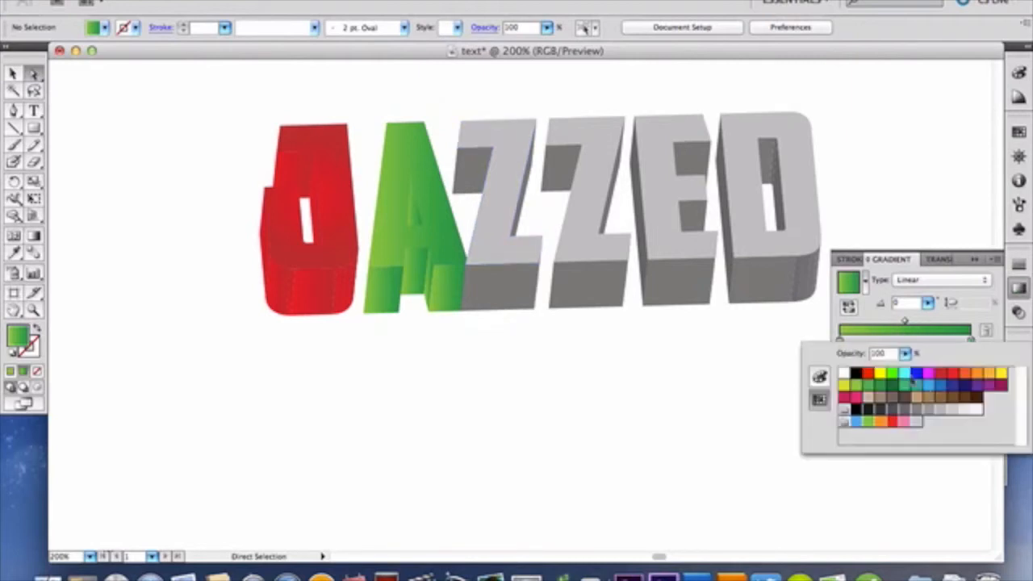
click(881, 374)
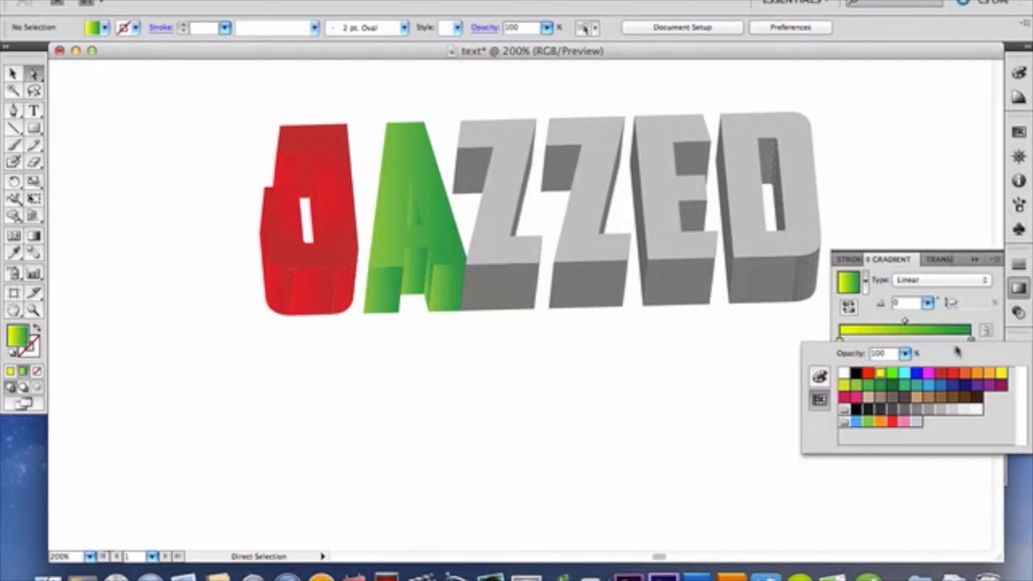
click(958, 330)
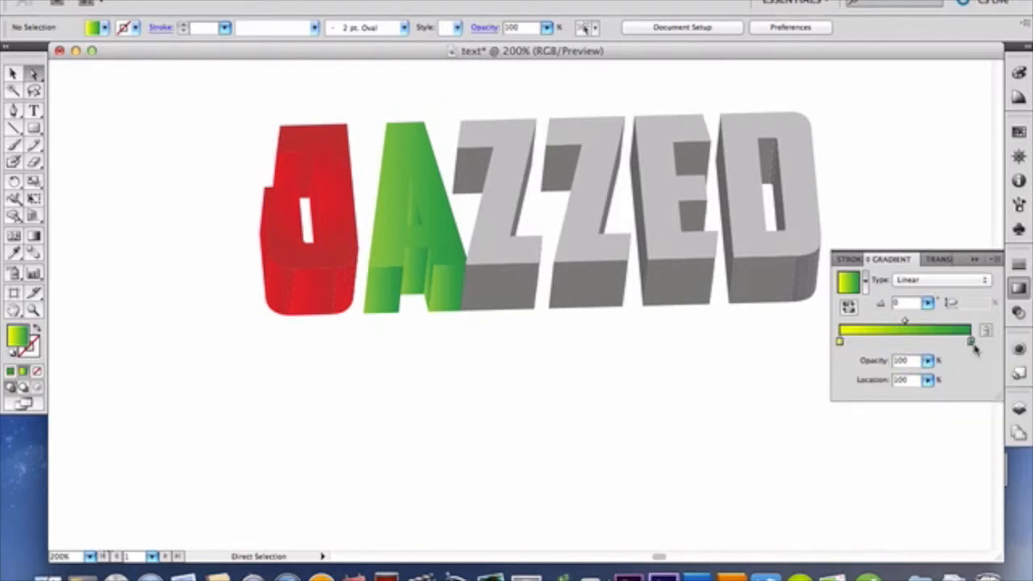
double_click(971, 342)
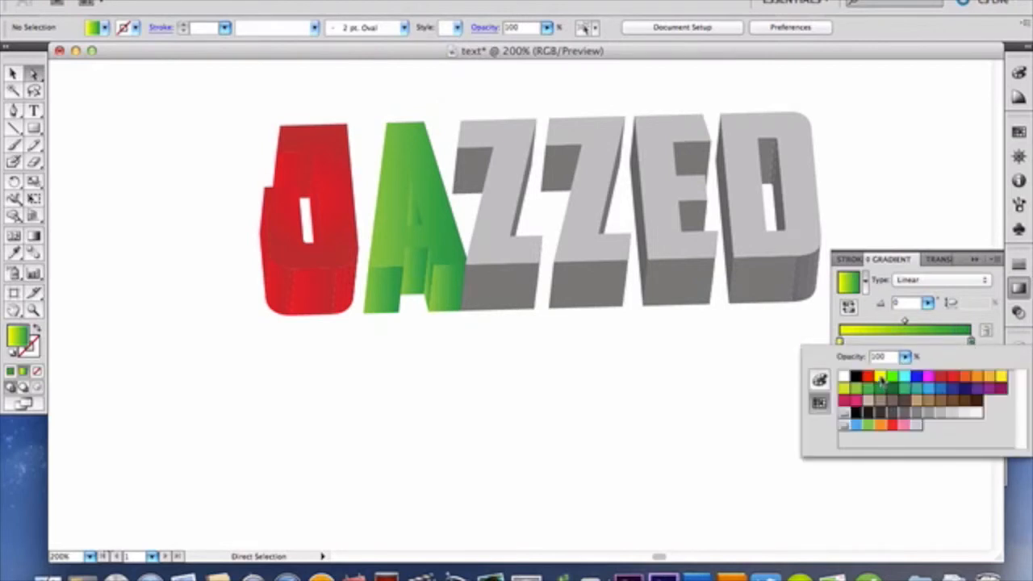
click(1001, 377)
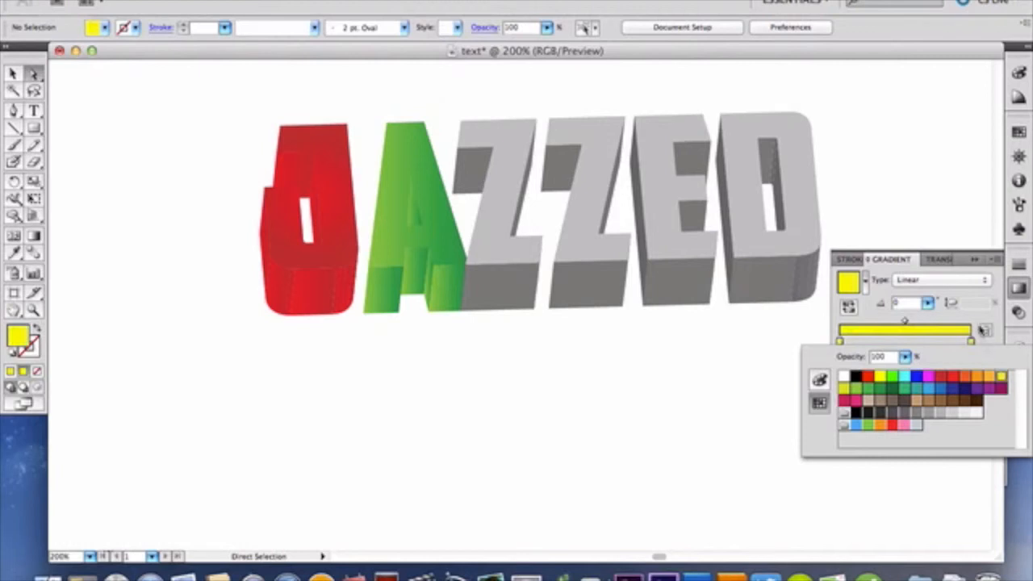
click(983, 321)
Step: Select the front face of the first Z and fill it with the yellow gradient set to Radial
click(565, 216)
click(496, 248)
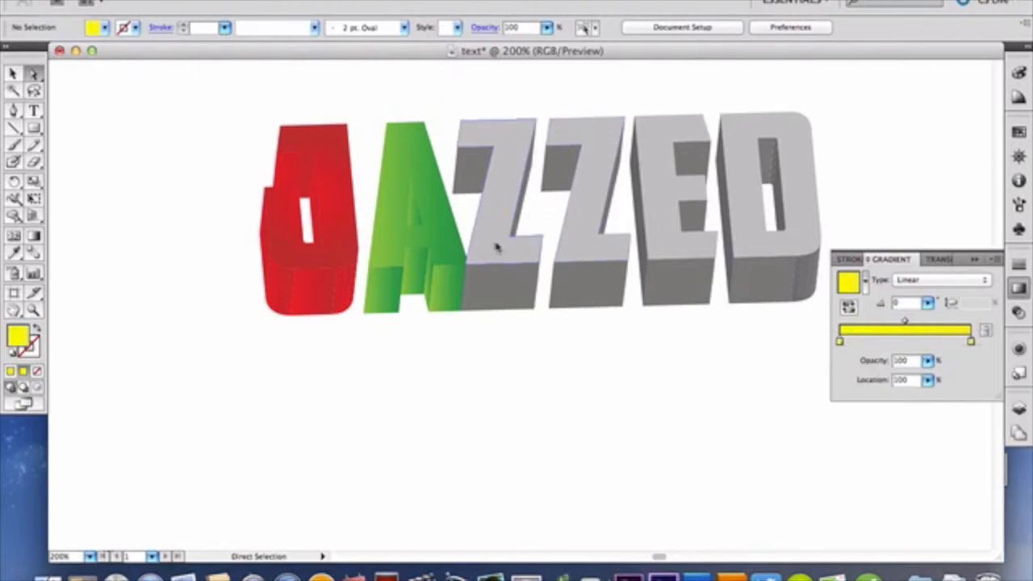
click(909, 331)
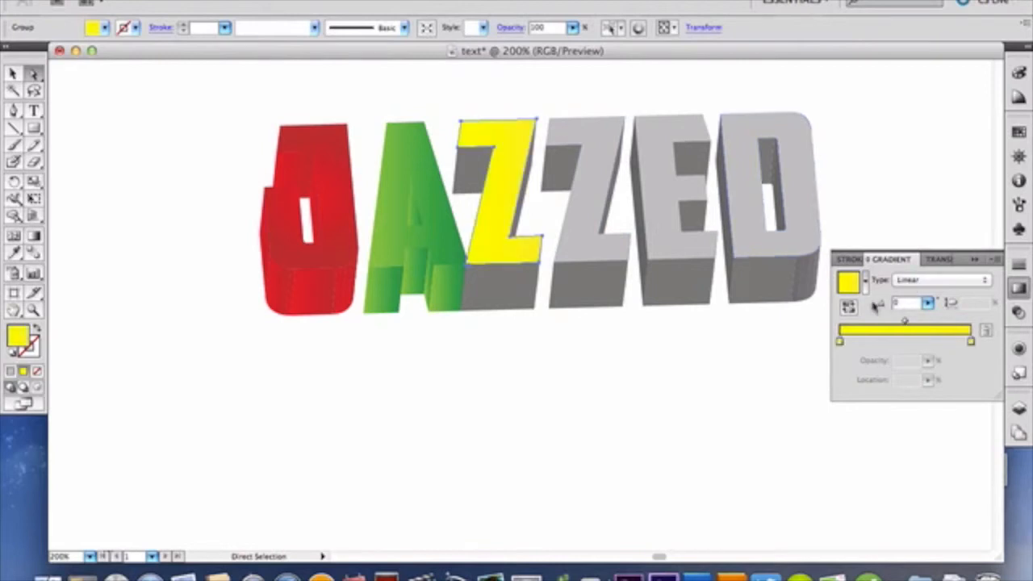
key(ctrl+z)
click(920, 280)
click(918, 271)
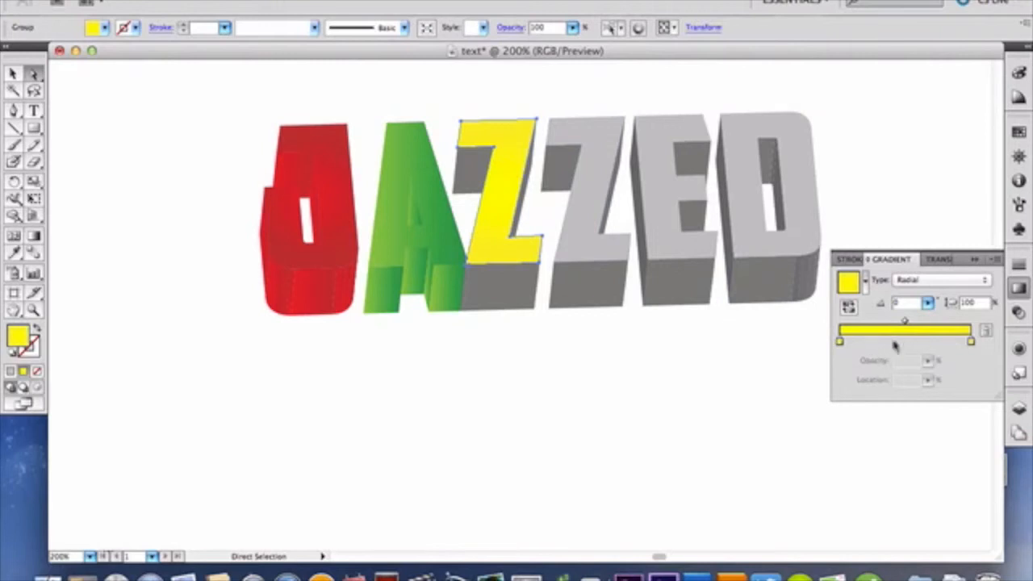
Step: Lighten the start color of the first Z's radial gradient to a pale yellow by raising its blue value
double_click(839, 341)
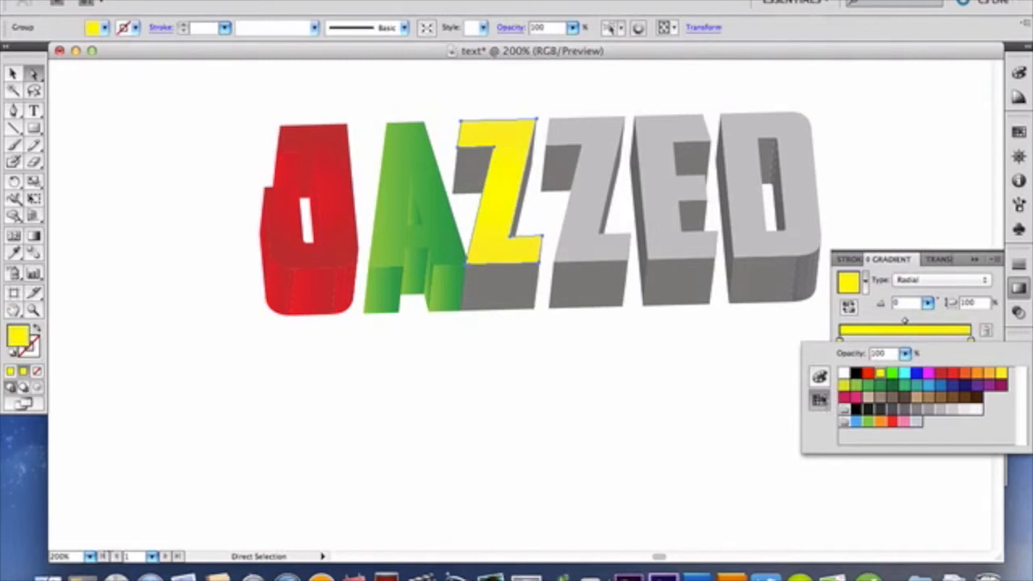
click(819, 376)
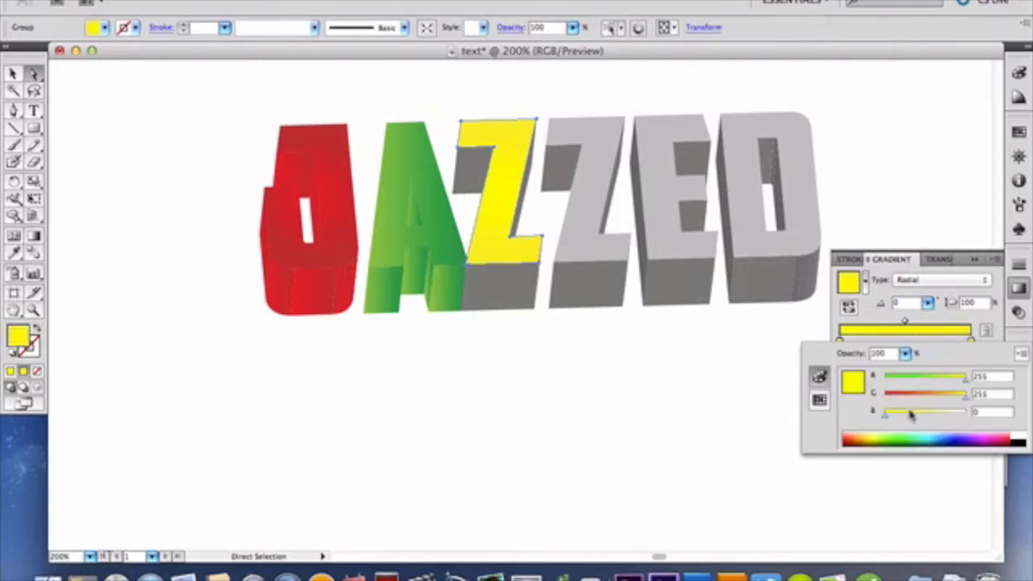
drag(886, 417, 928, 414)
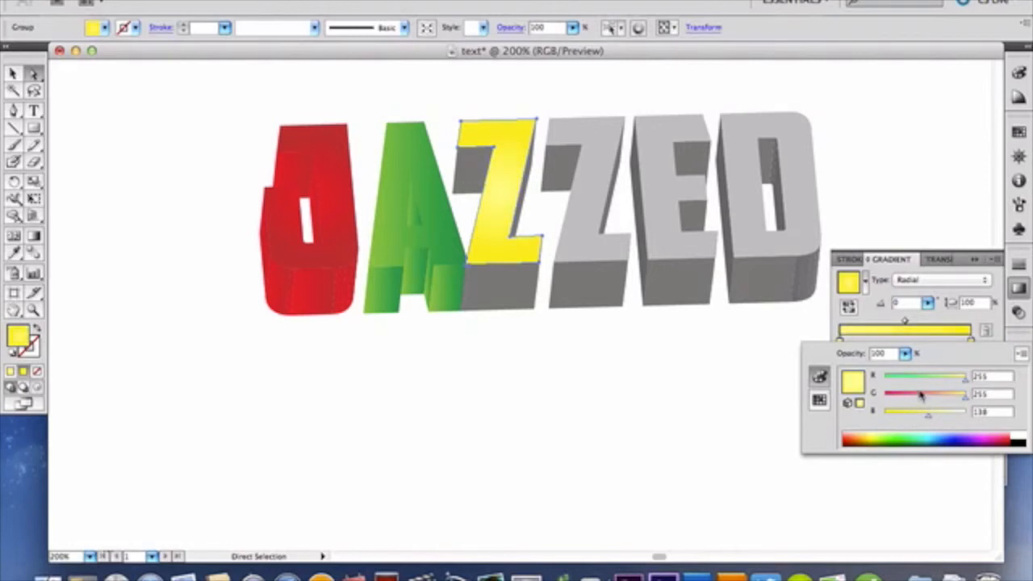
drag(928, 418, 938, 418)
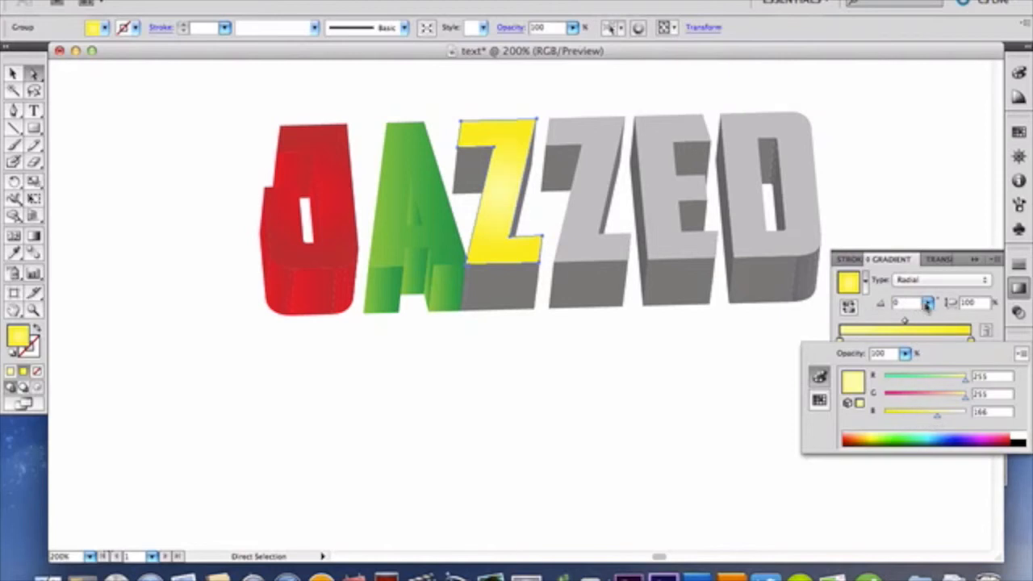
click(942, 319)
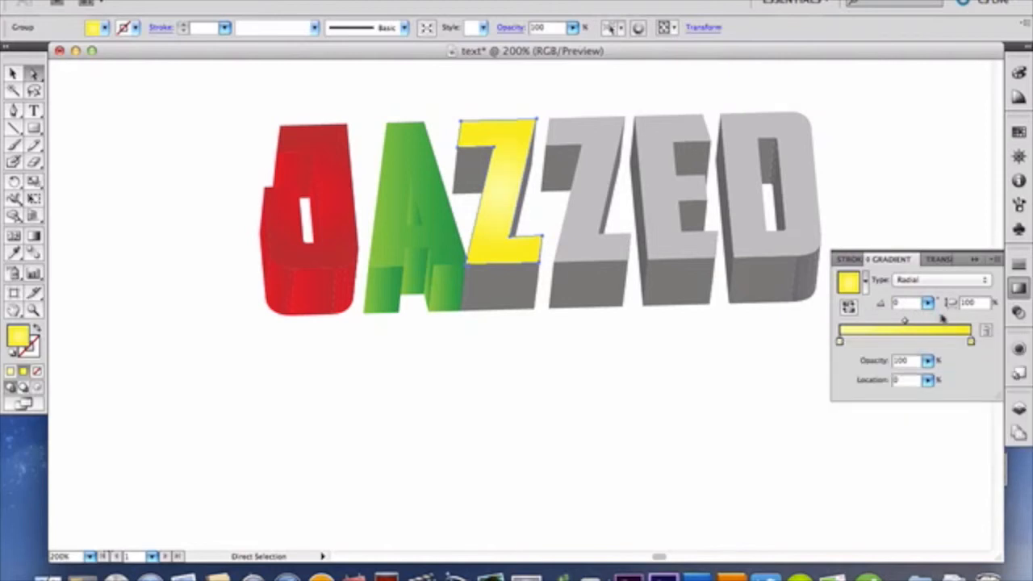
Step: Set the end color of the first Z's radial gradient to the yellow swatch that ends the first swatch row
double_click(971, 343)
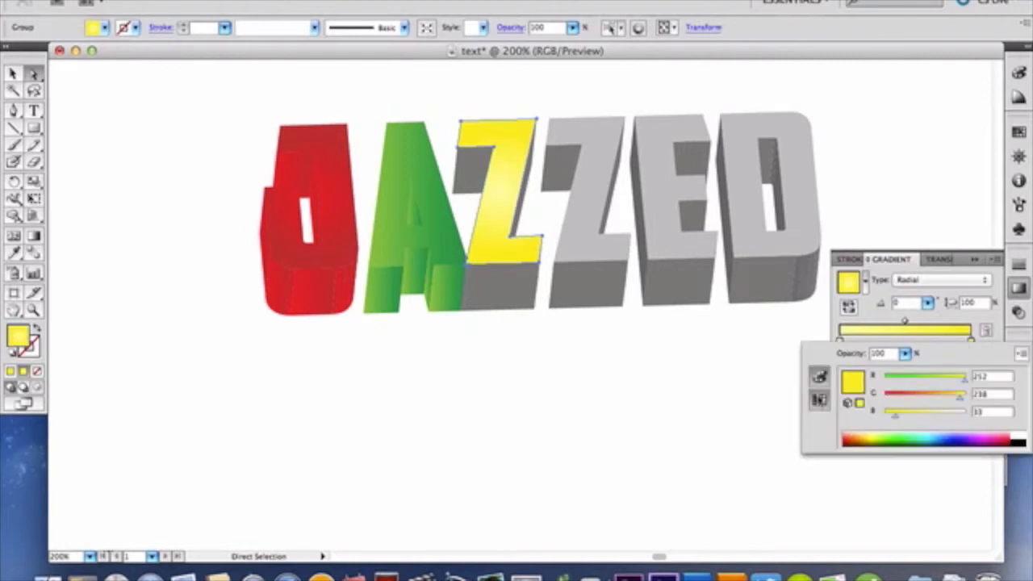
click(820, 398)
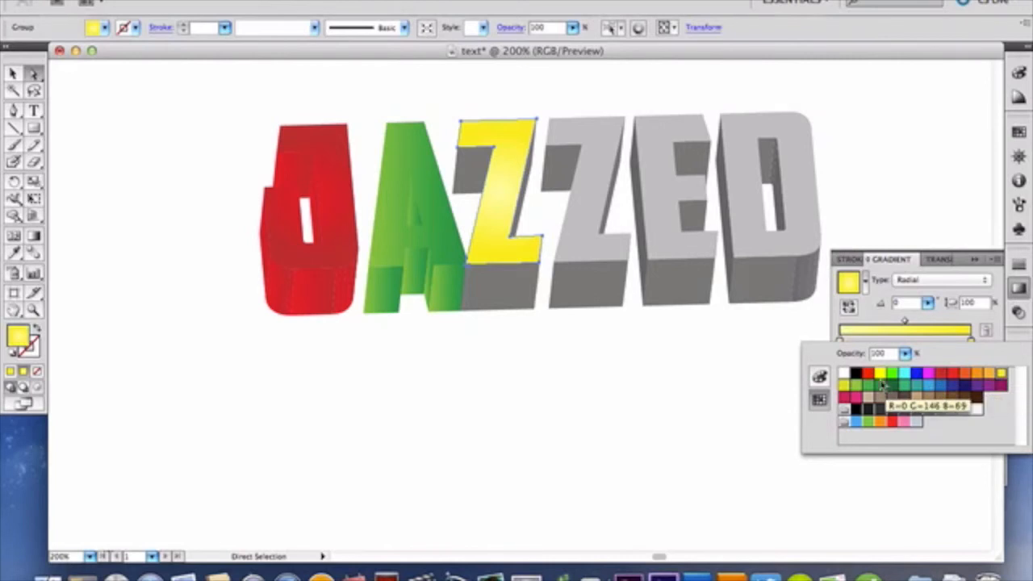
click(1001, 371)
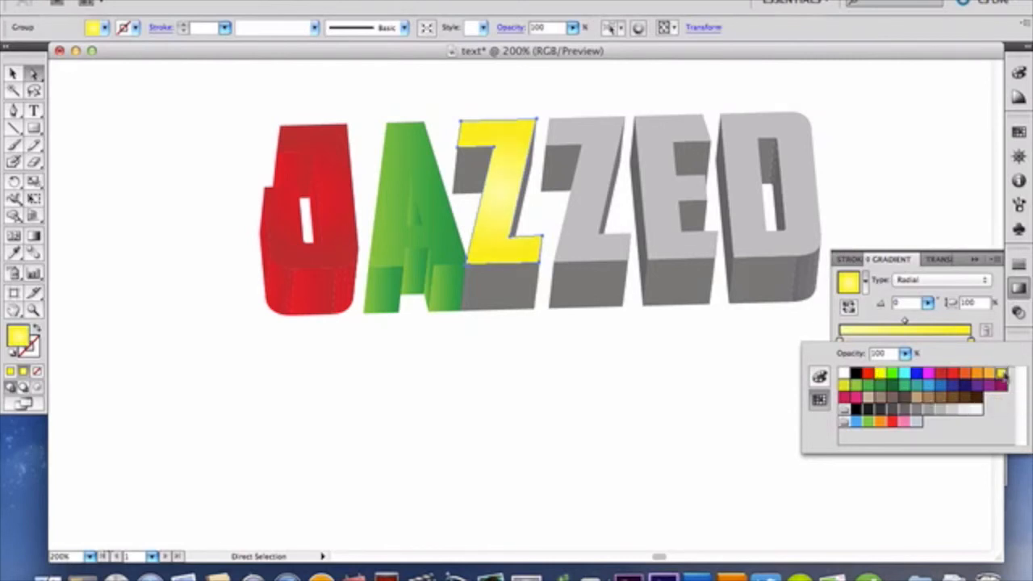
click(866, 322)
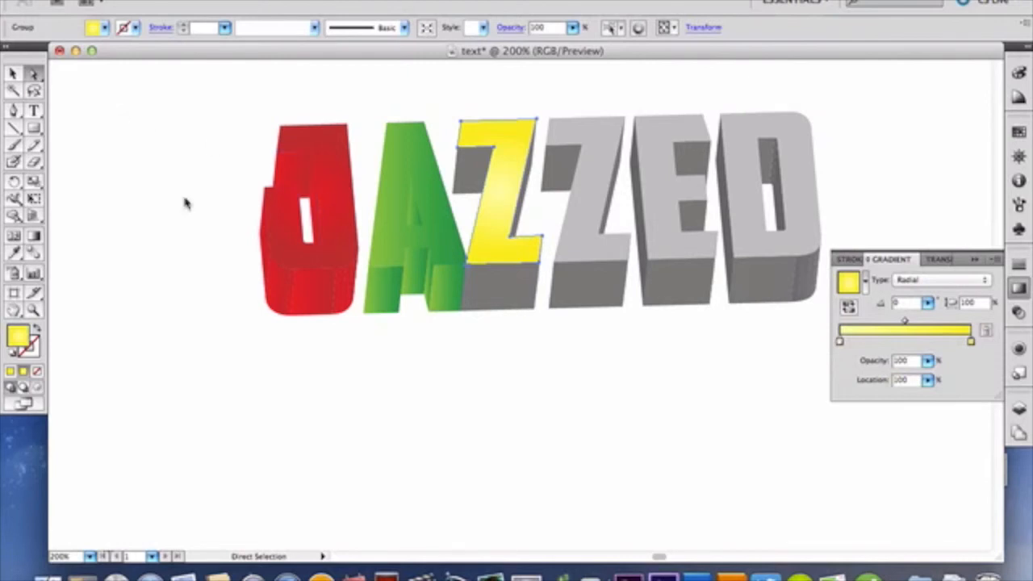
Step: Fill the first Z's bottom face and the underside of its upper arm with the yellow gradient set to Linear
click(500, 280)
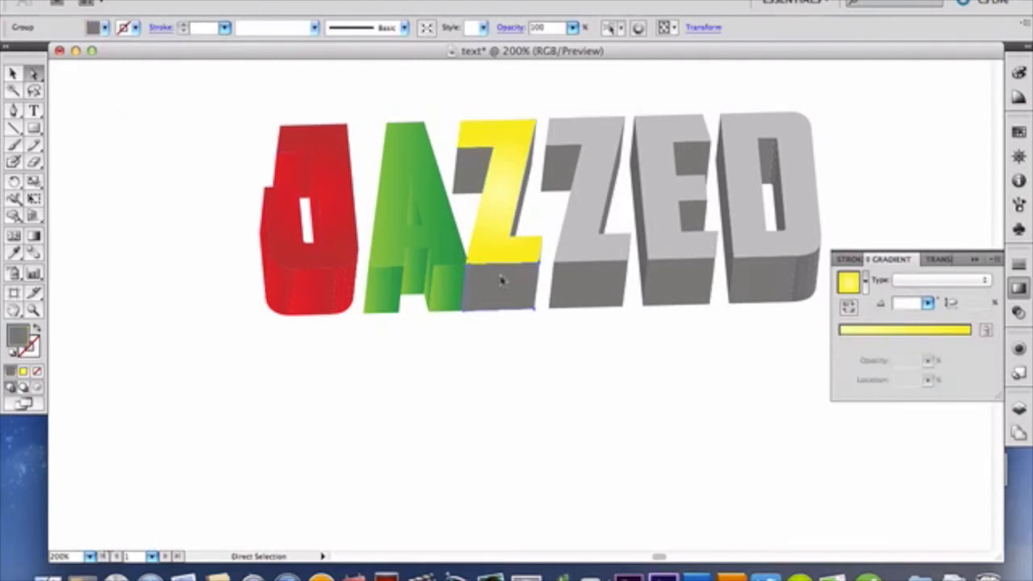
click(920, 281)
click(928, 294)
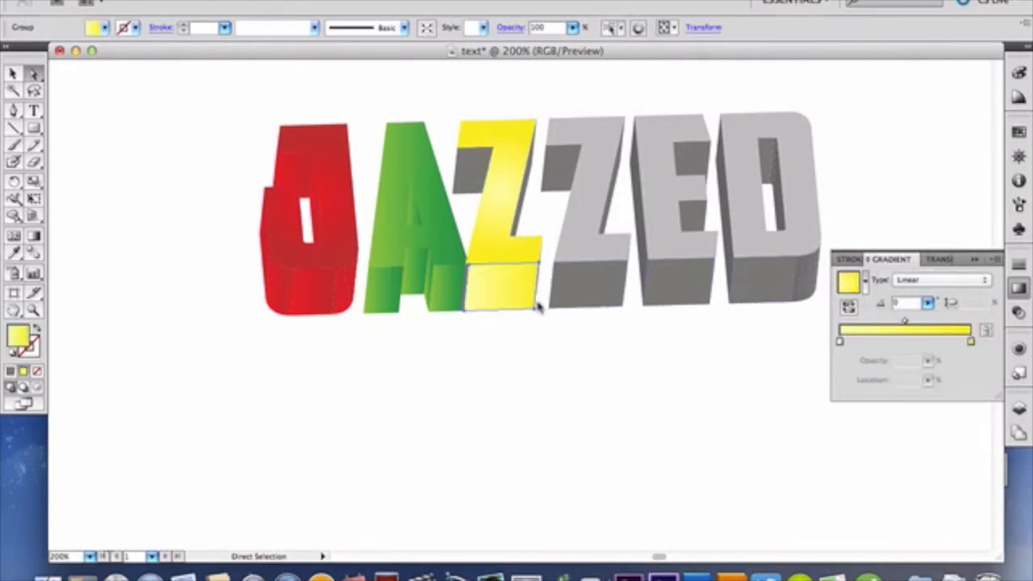
click(465, 188)
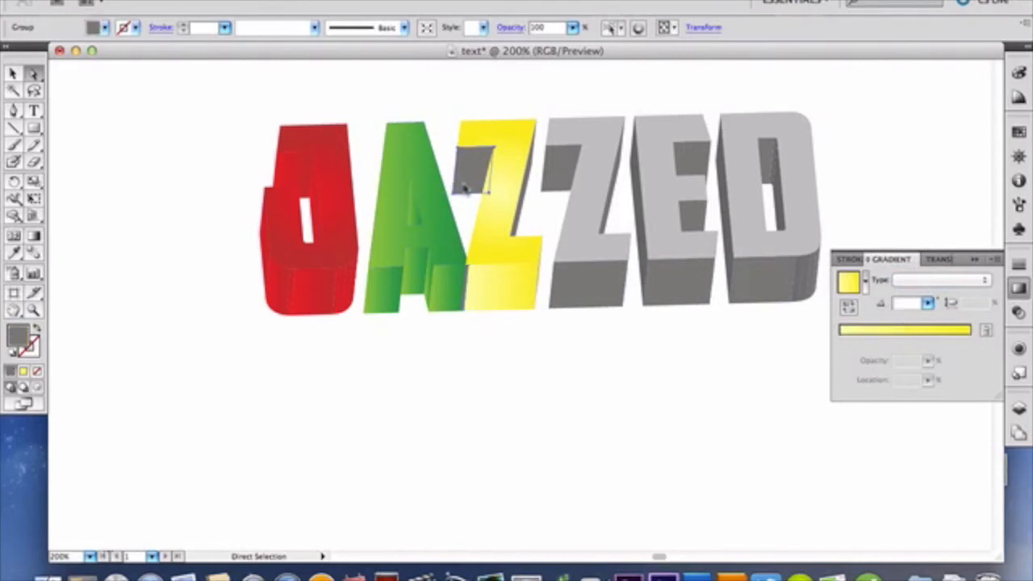
click(860, 329)
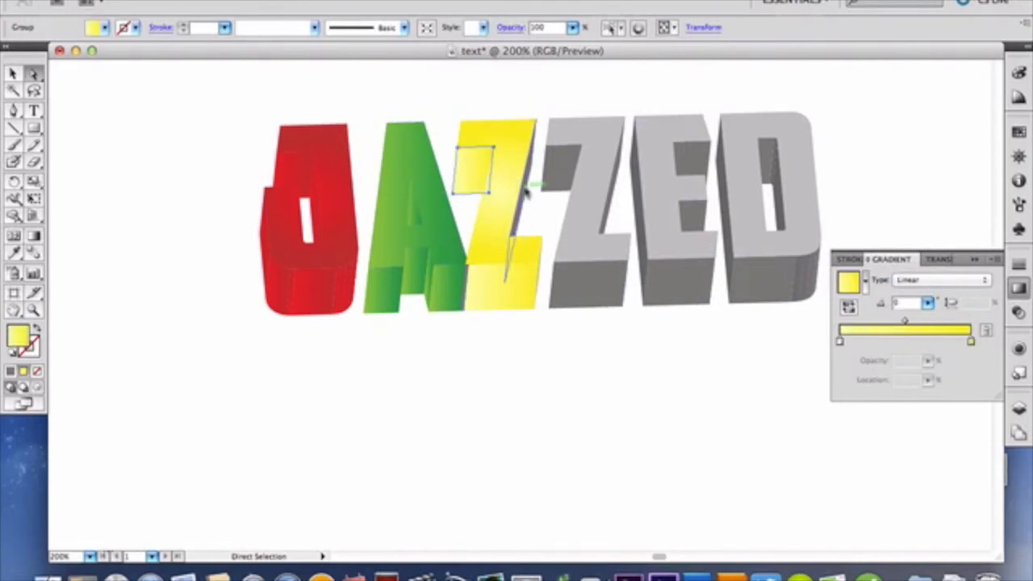
Step: Fill the narrow side face along the first Z's diagonal with the linear yellow gradient
click(525, 192)
click(526, 192)
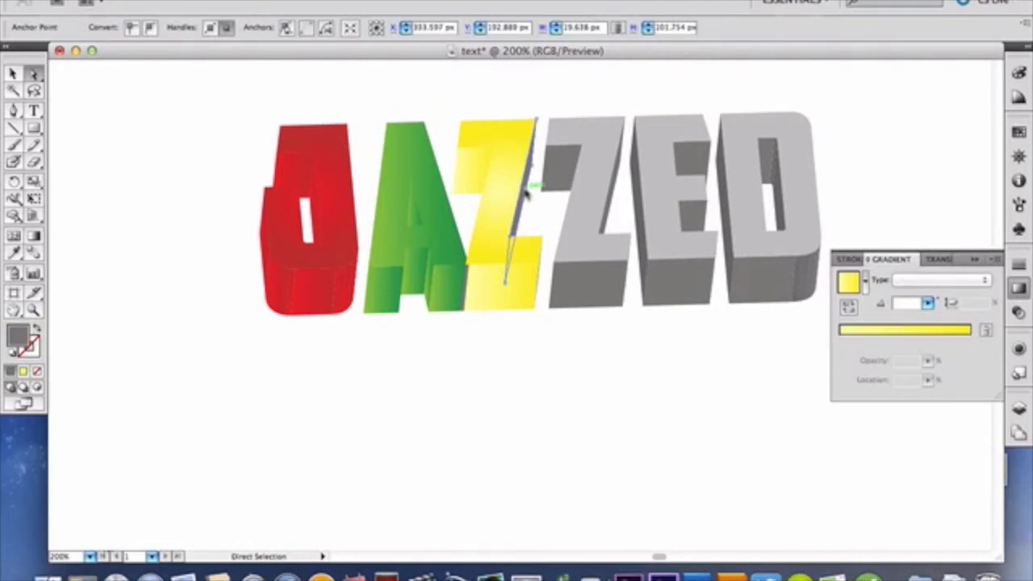
click(894, 333)
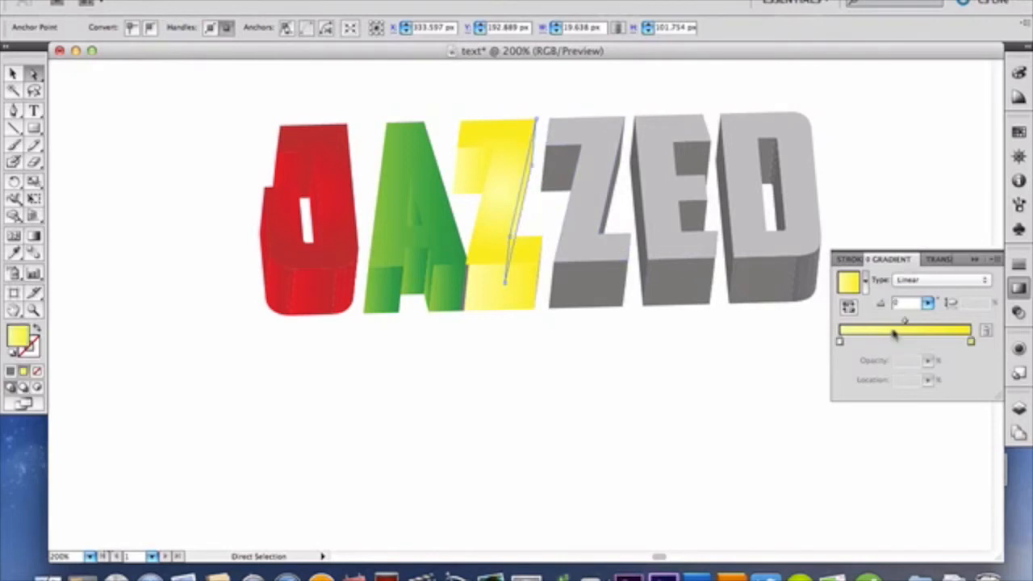
click(529, 278)
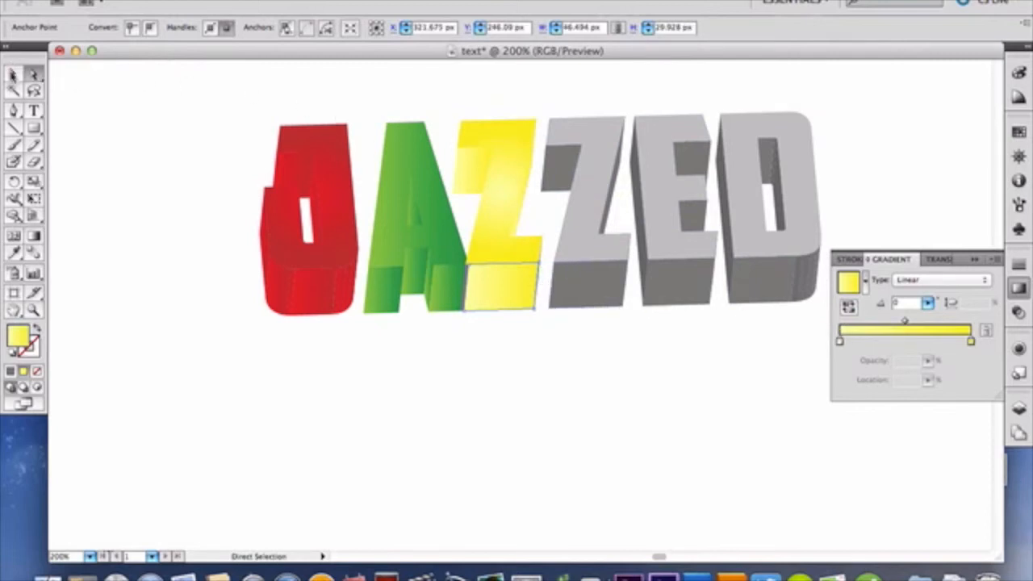
Step: Select the front face of the second Z and fill it with the yellow gradient set to Radial
click(595, 174)
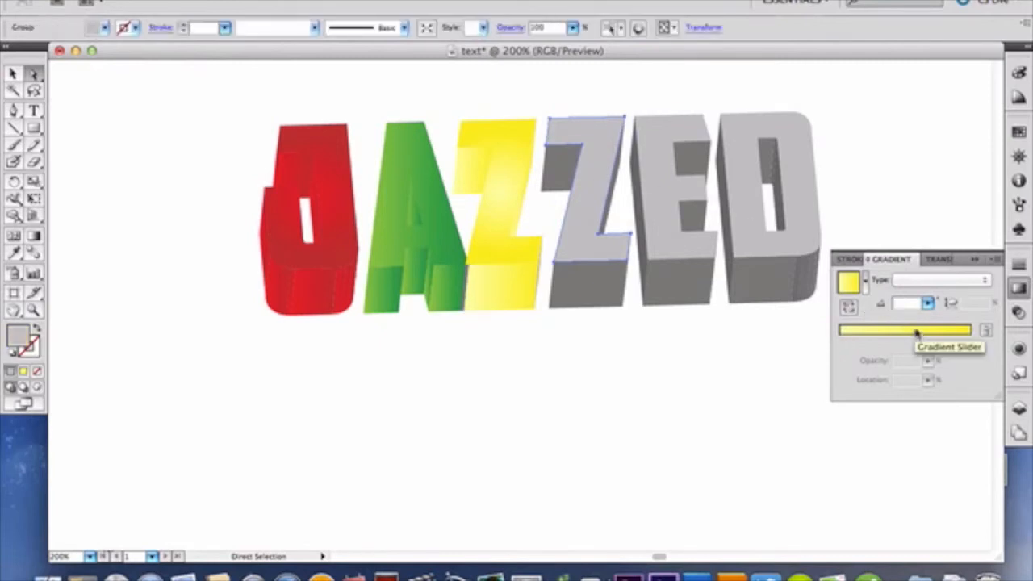
click(917, 280)
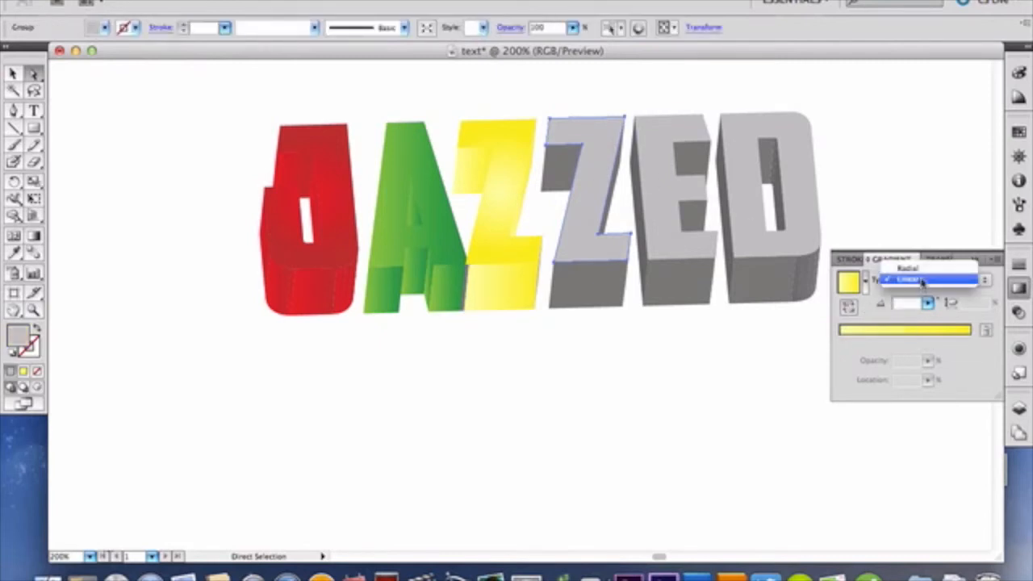
click(910, 269)
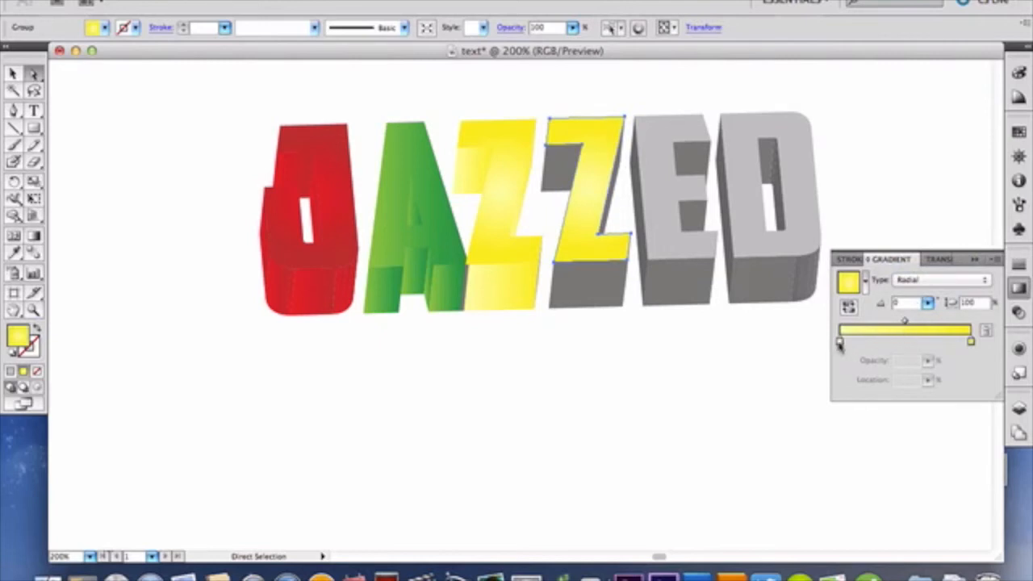
Step: Change the start color of the second Z's radial gradient to the light orange swatch just before the yellow ending the first row
double_click(839, 343)
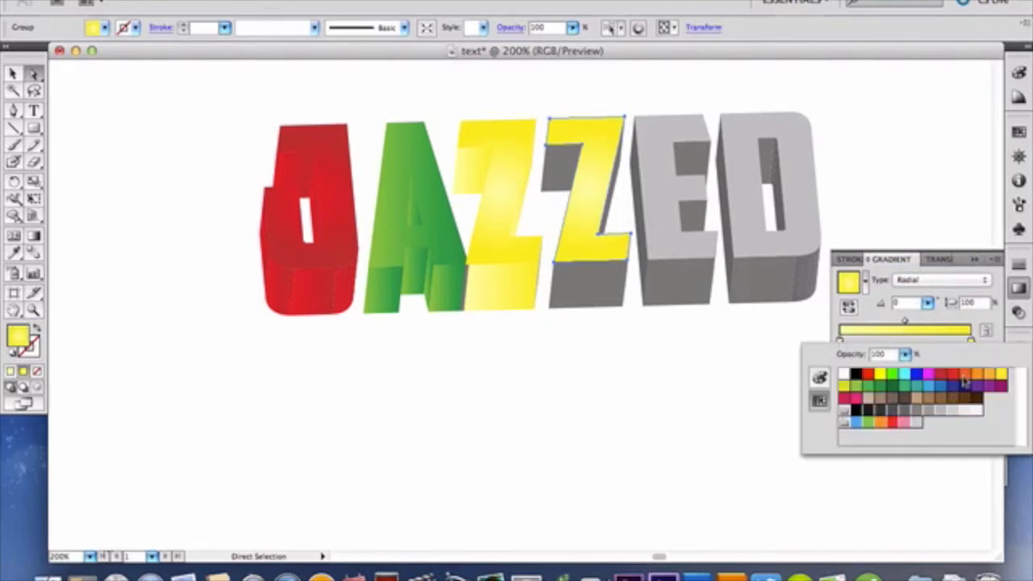
click(965, 377)
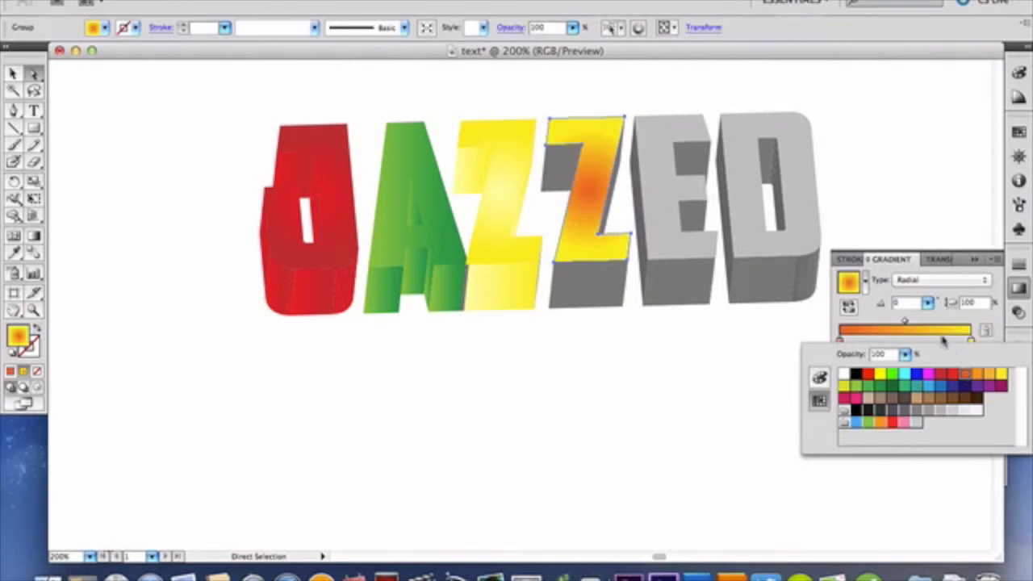
double_click(839, 343)
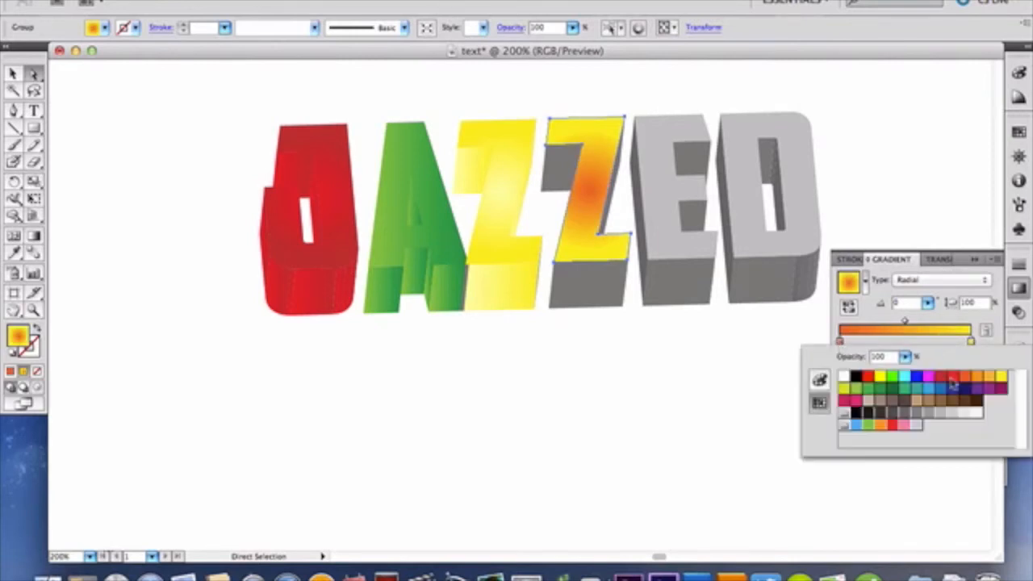
click(978, 377)
click(989, 376)
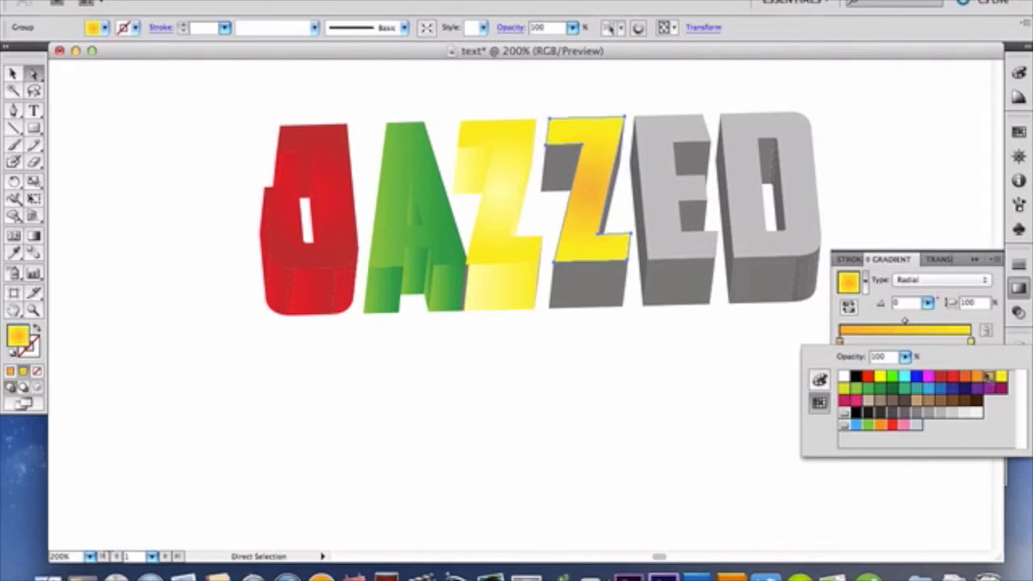
Step: Change the end color of the second Z's gradient to the red-orange swatch, comparing it with the R=247 G=147 B=30 orange
click(971, 343)
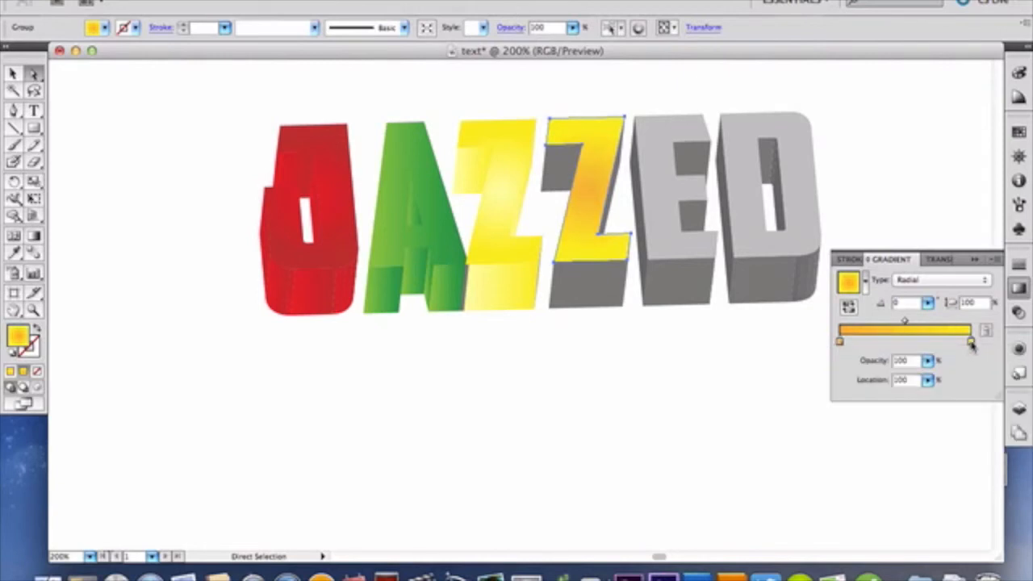
double_click(970, 343)
click(978, 374)
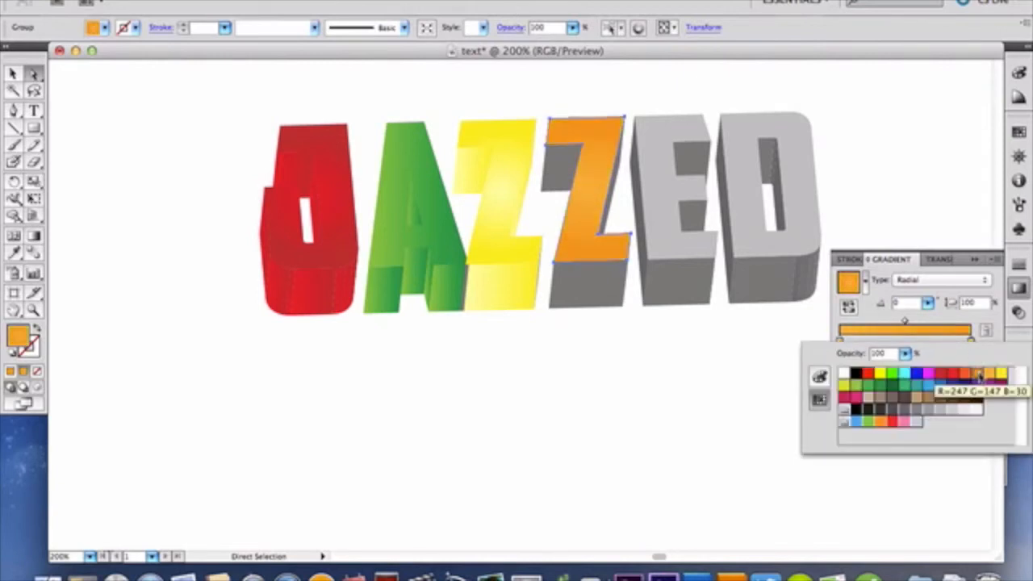
click(965, 375)
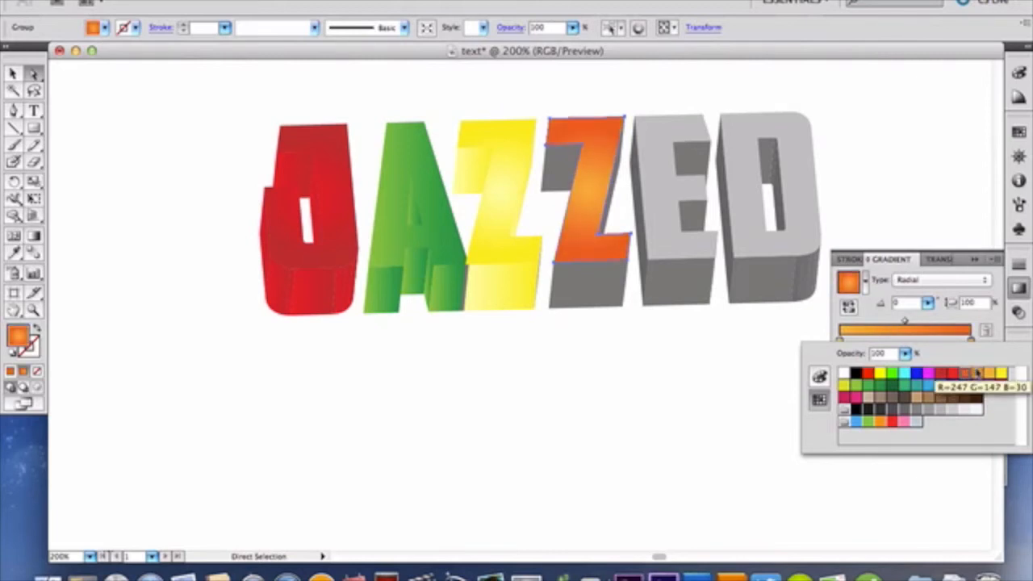
click(976, 373)
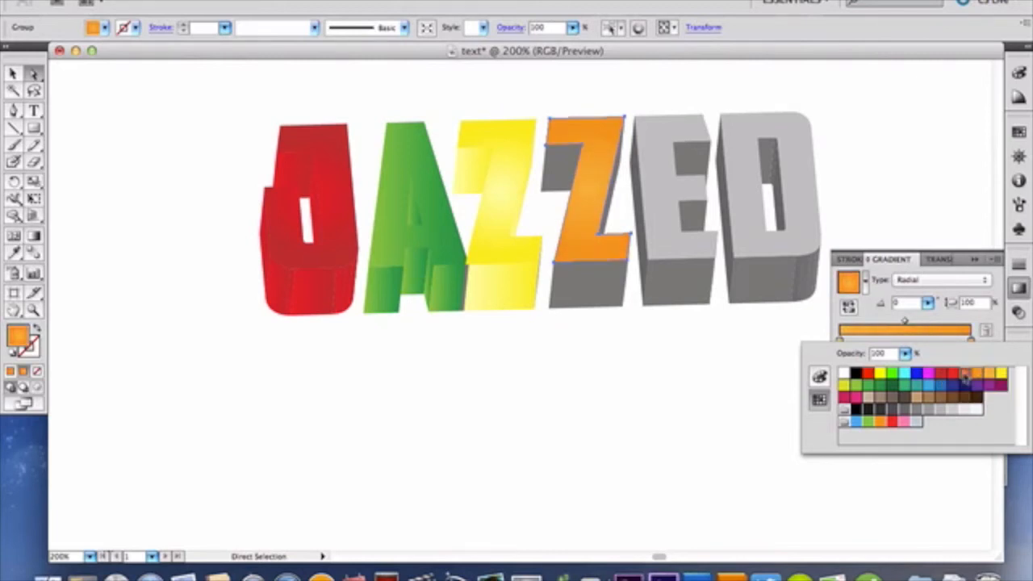
click(966, 374)
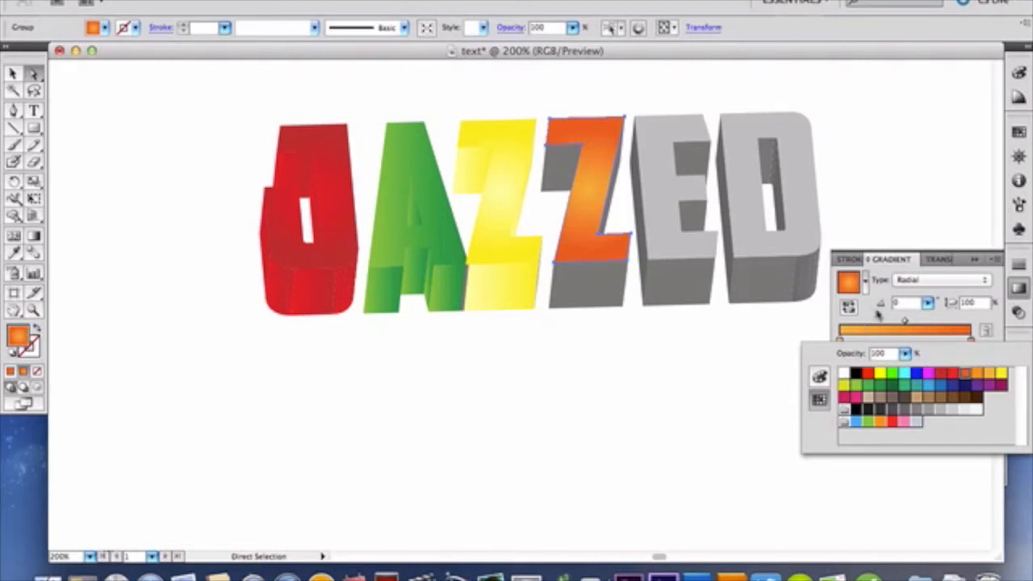
click(878, 317)
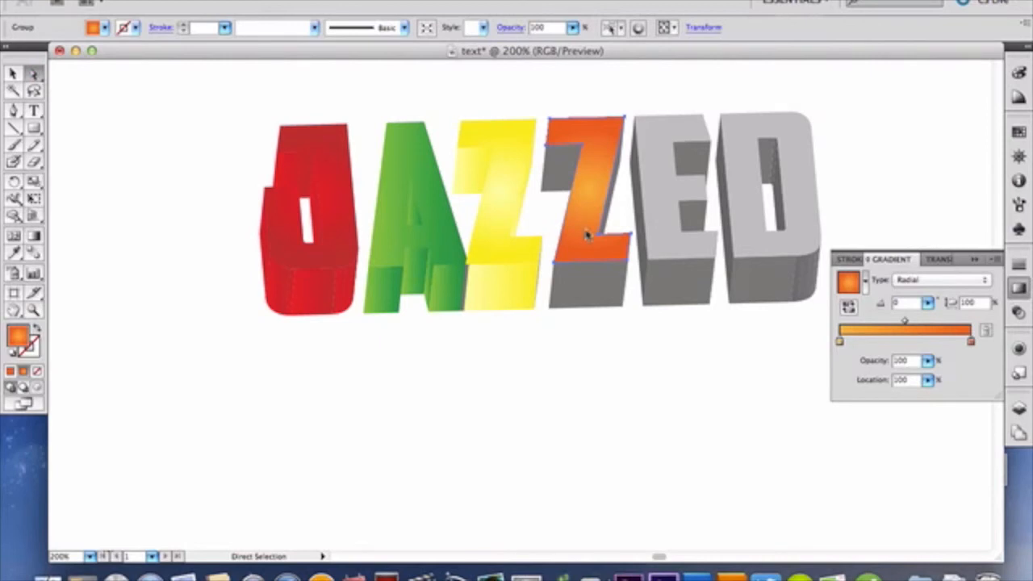
Step: Fill the second Z's bottom face and the underside of its upper arm with the orange gradient set to Linear
click(608, 284)
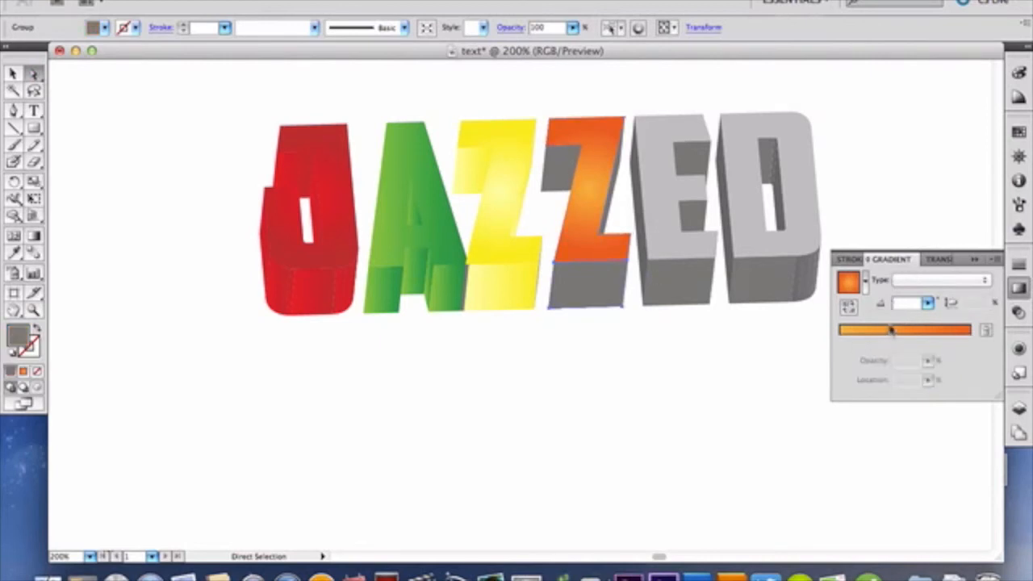
click(914, 281)
click(927, 292)
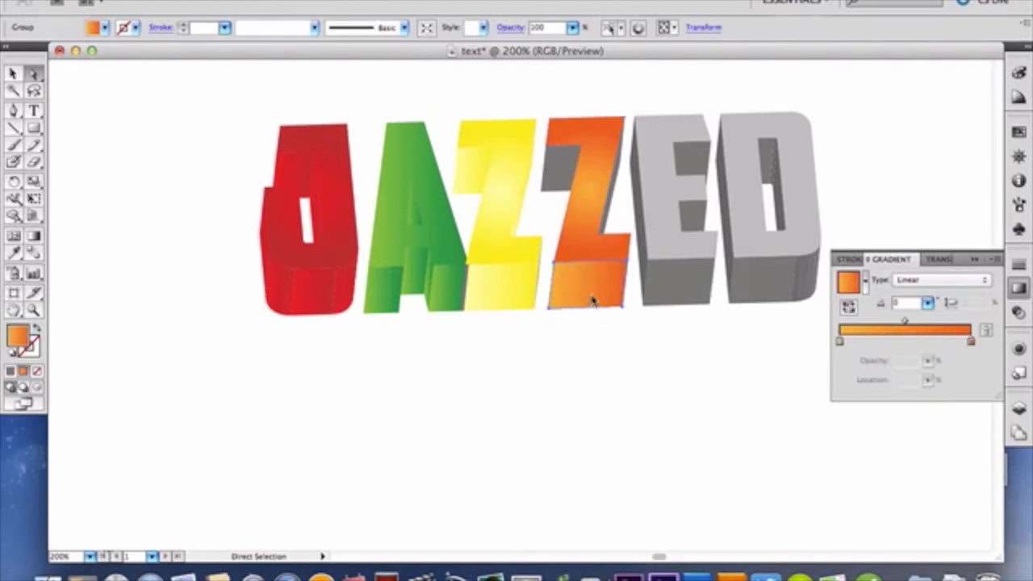
click(561, 165)
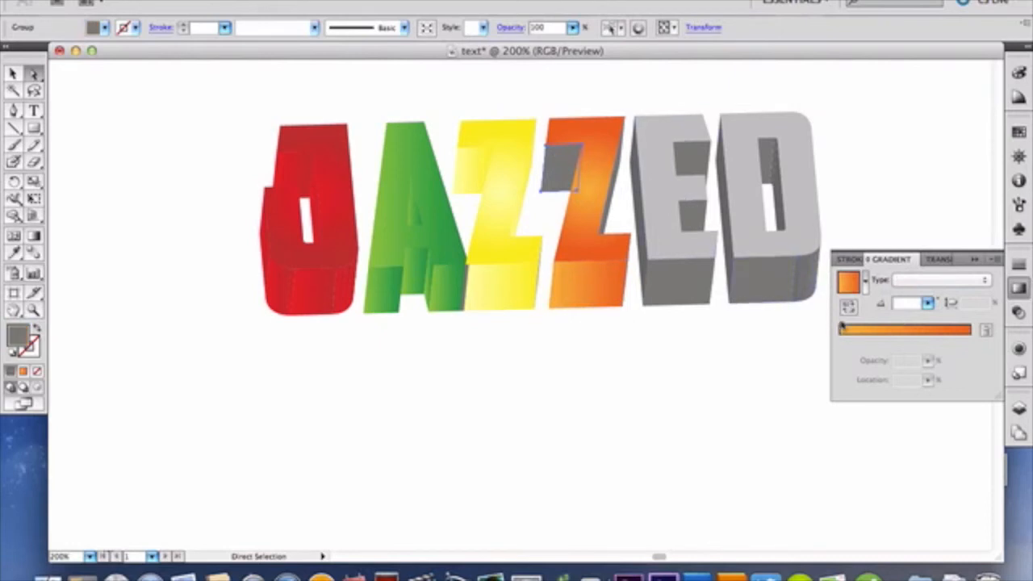
key(period)
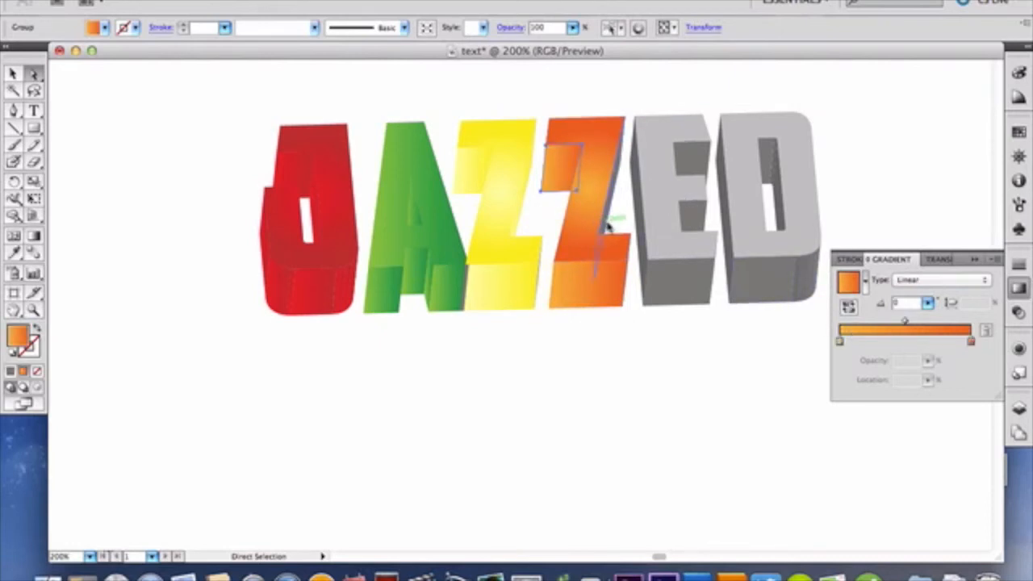
Step: Fill the narrow side face along the second Z's diagonal with the linear orange gradient, and deselect everything
click(719, 249)
click(933, 332)
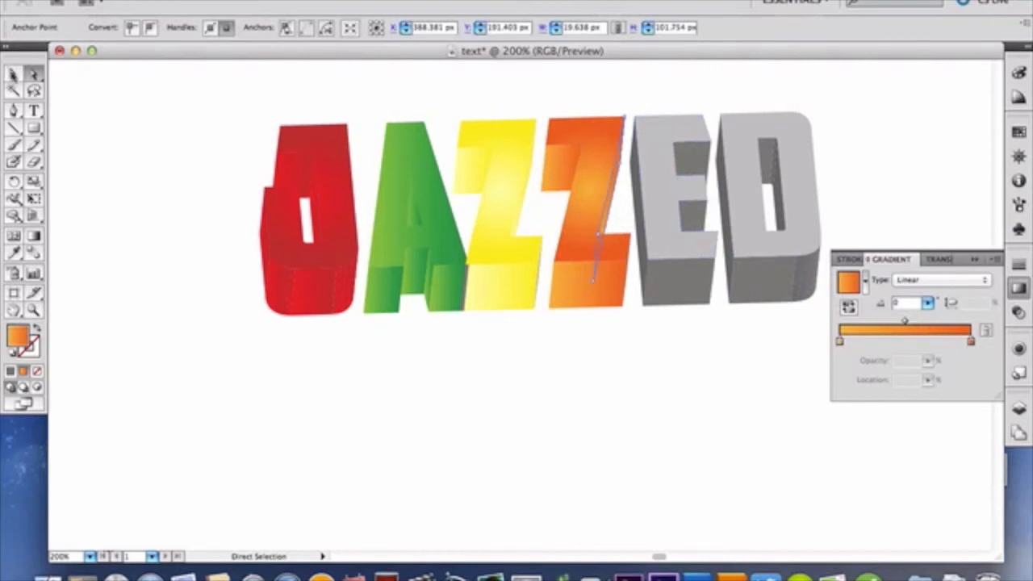
click(13, 74)
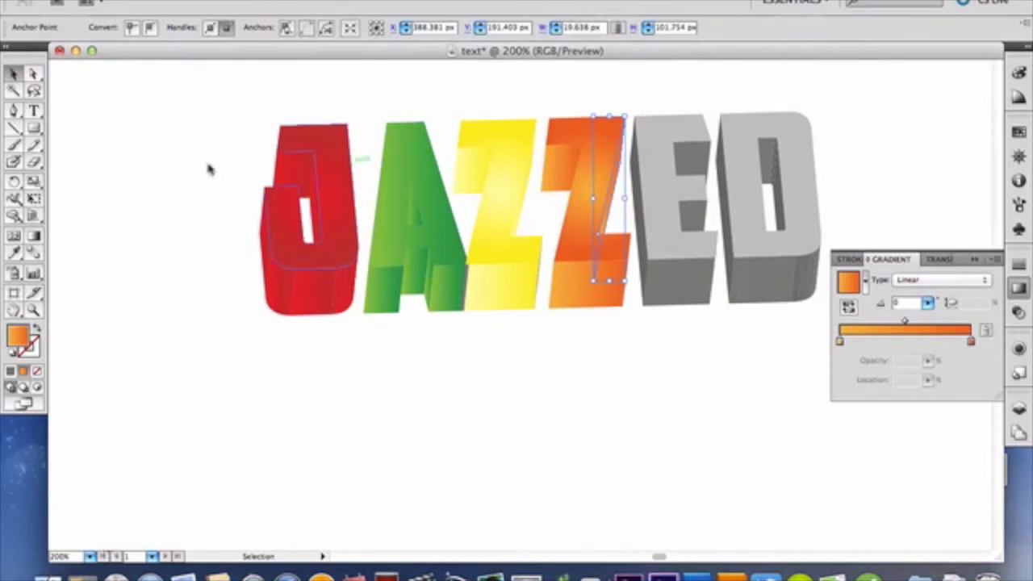
click(34, 75)
click(181, 139)
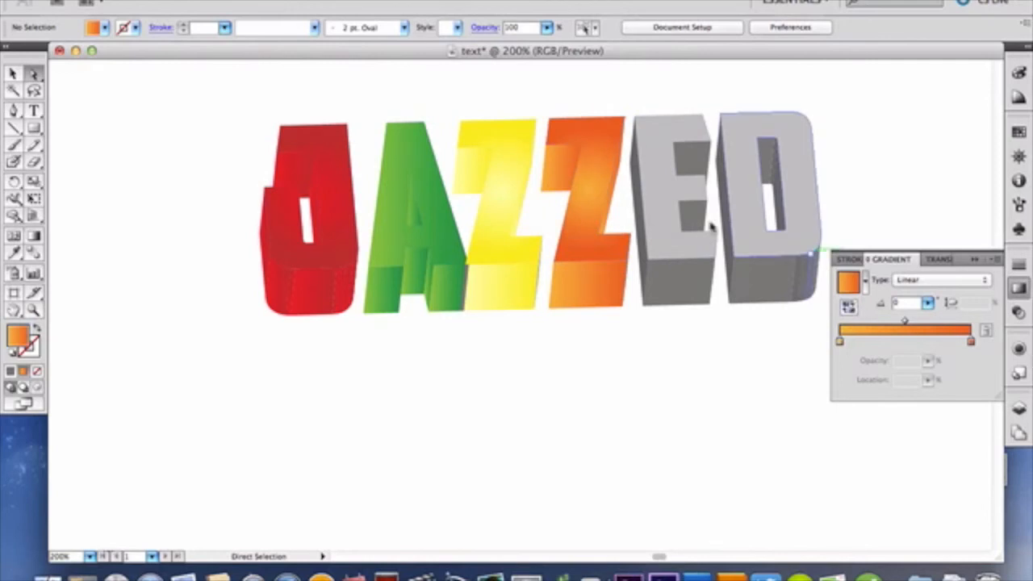
Step: Select the front face of the E and fill it with the orange gradient set to Radial
click(669, 219)
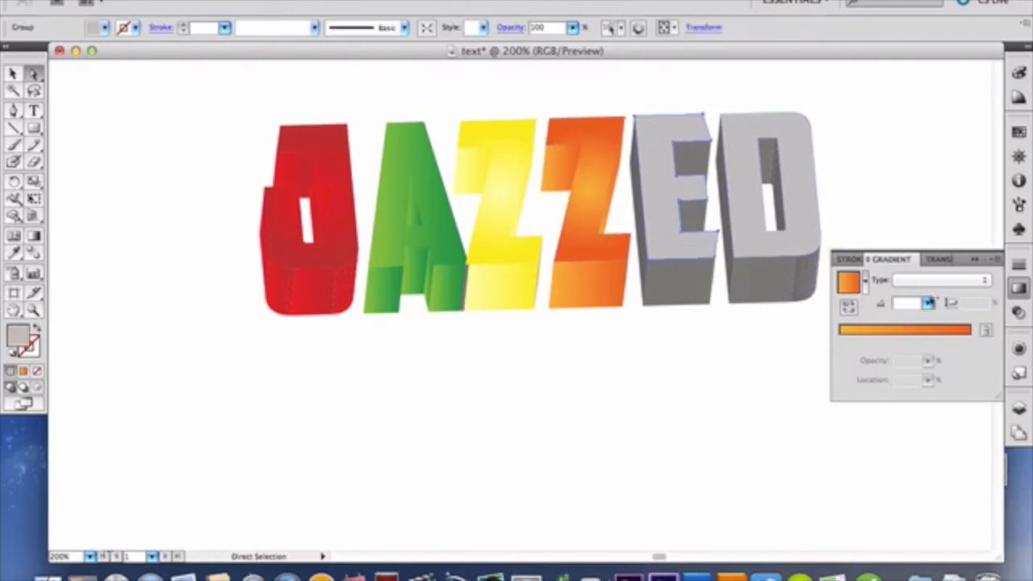
click(934, 331)
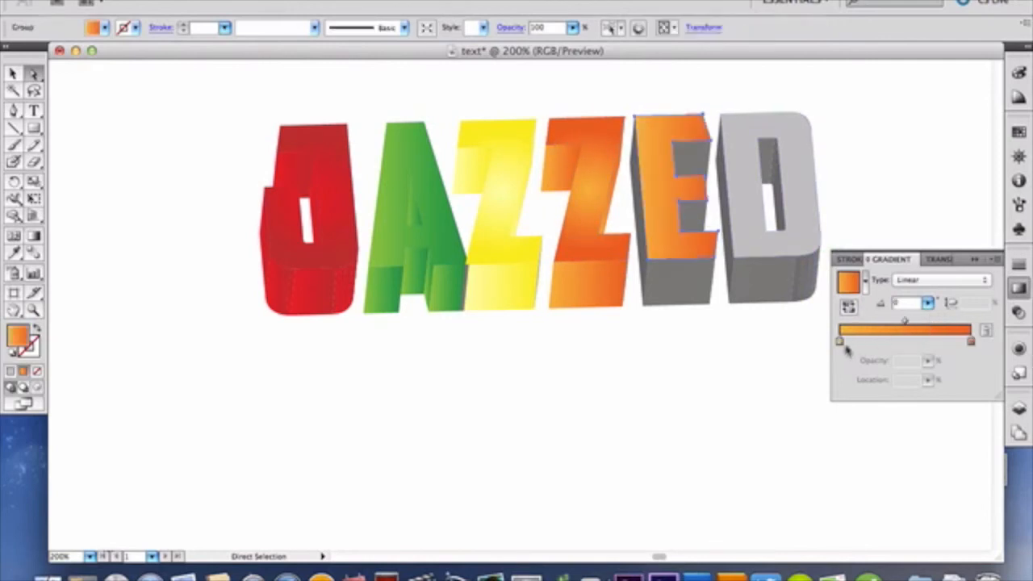
click(940, 279)
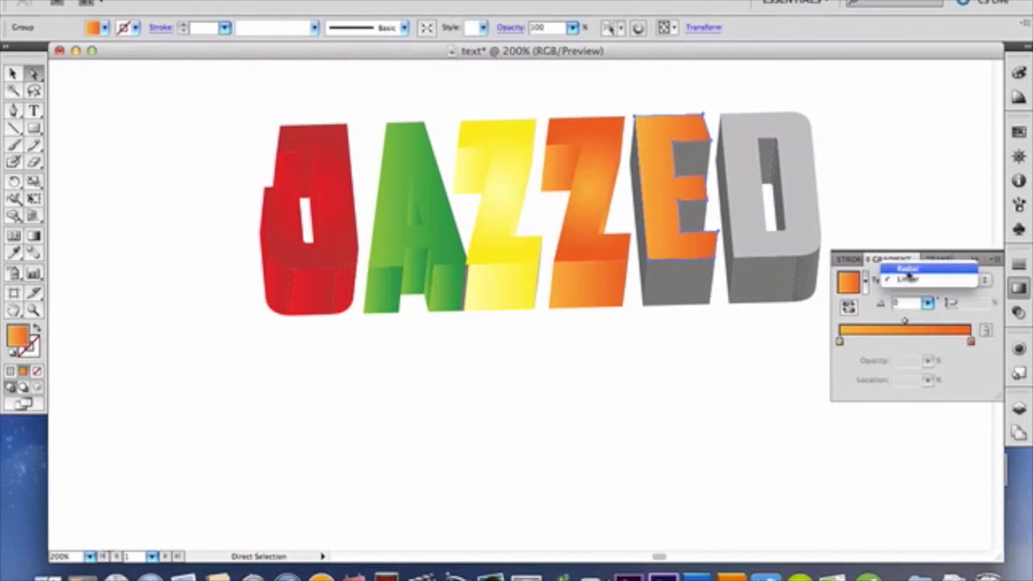
click(908, 269)
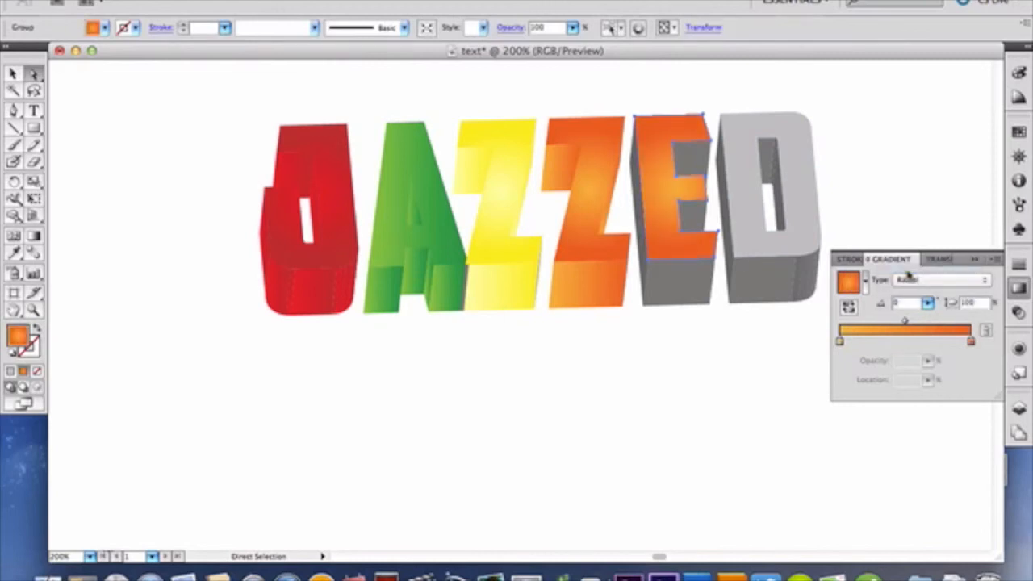
Step: Open the color settings of the starting yellow-orange stop in the gradient on the E's front face
click(840, 341)
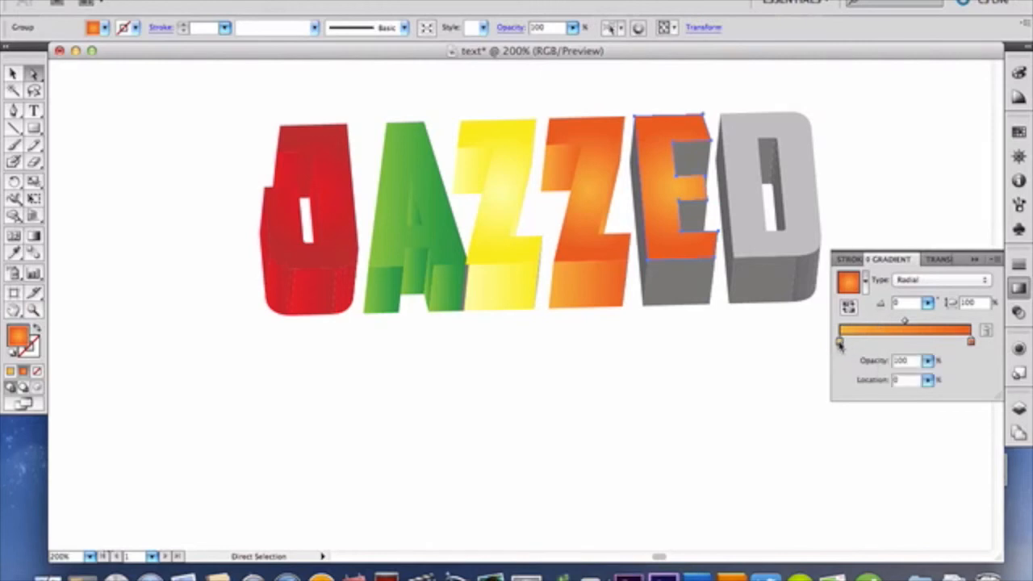
double_click(840, 341)
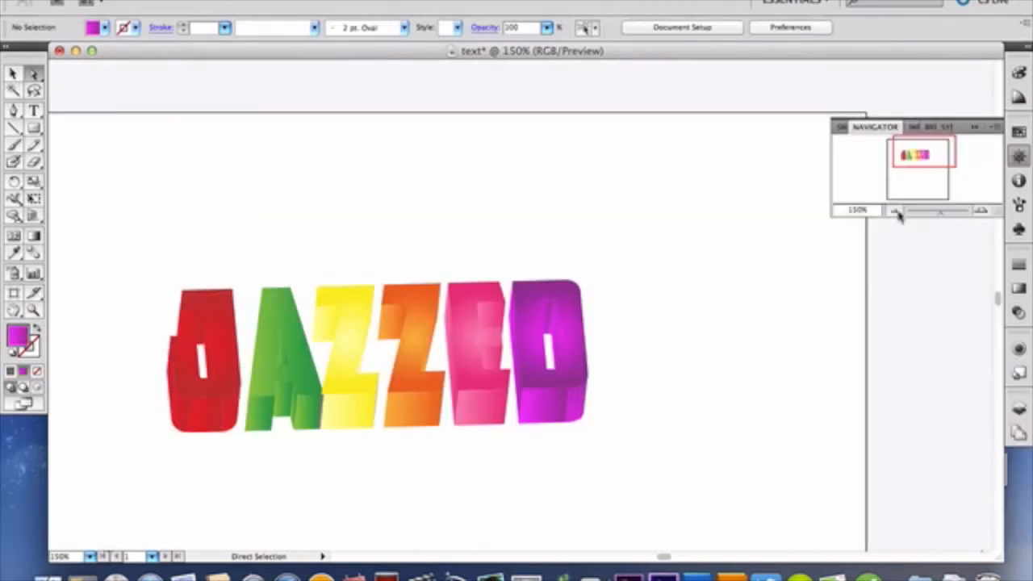
scroll(710, 372, down, 5)
scroll(710, 372, left, 3)
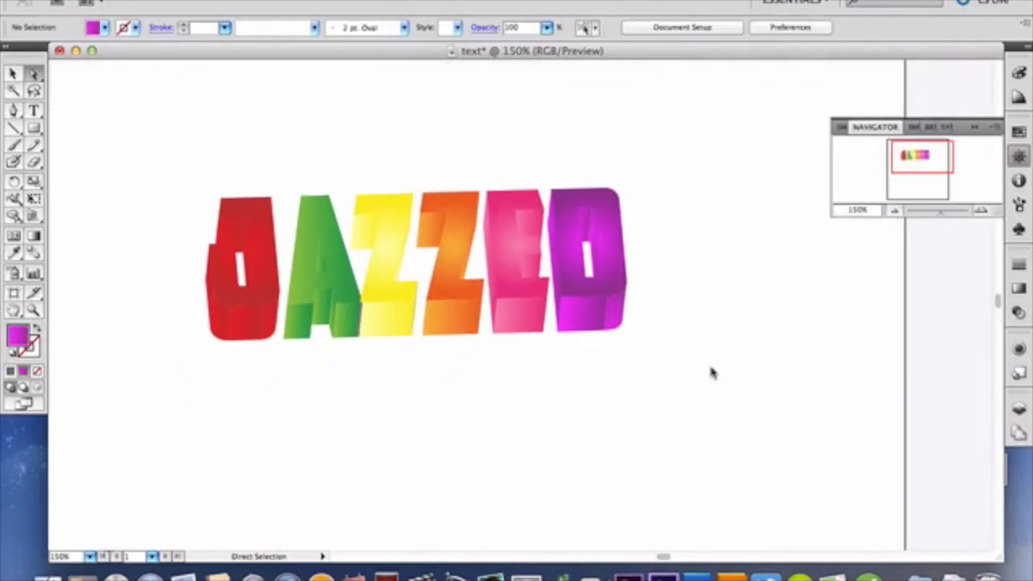
scroll(712, 371, up, 5)
scroll(712, 371, left, 3)
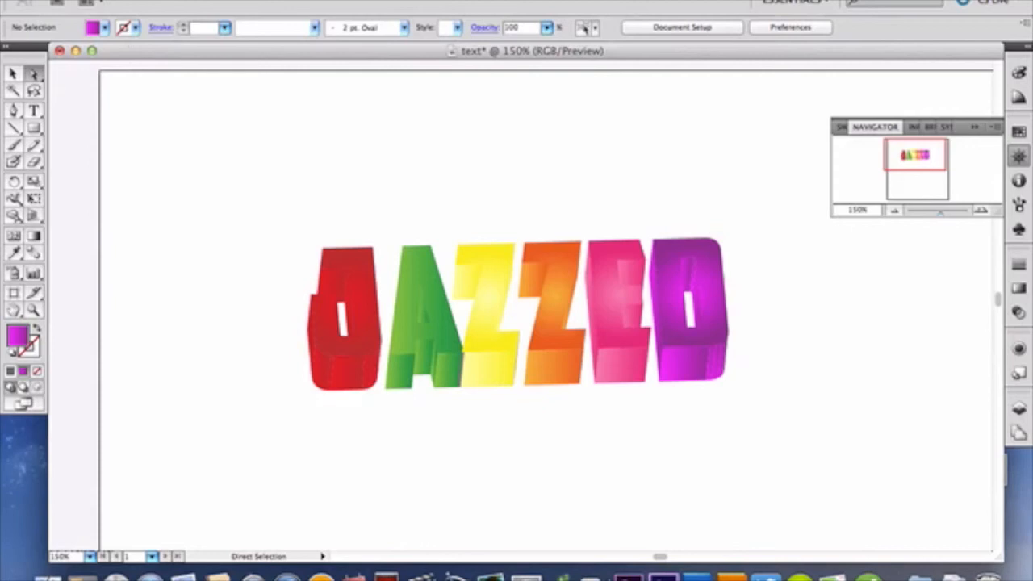
click(122, 0)
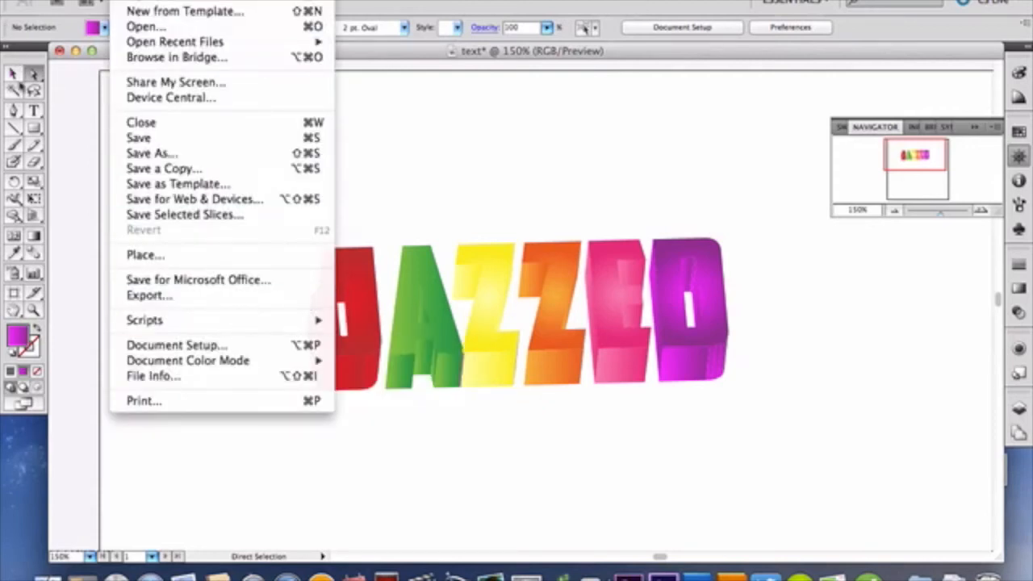
click(35, 73)
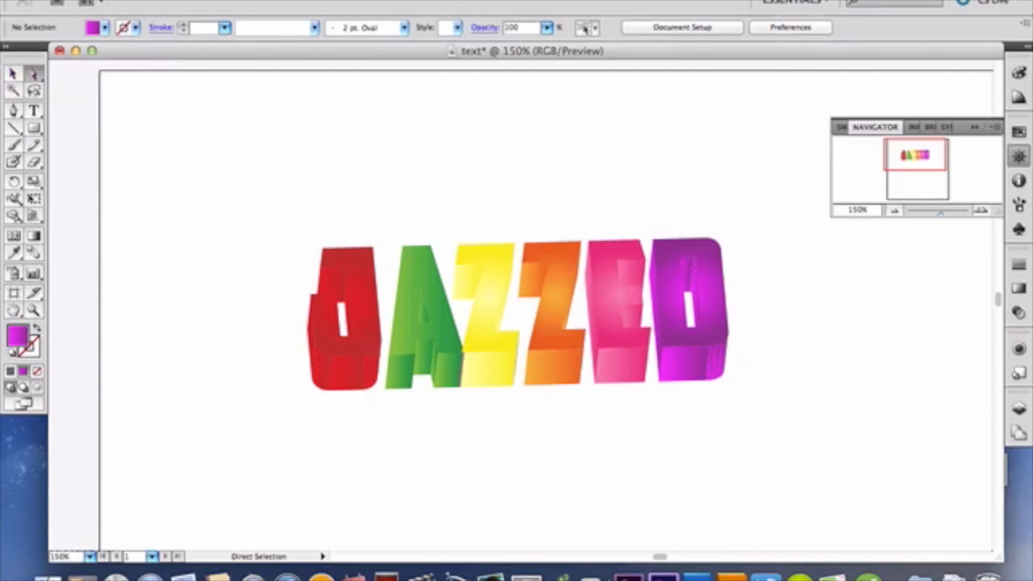
click(247, 0)
mouse_move(205, 0)
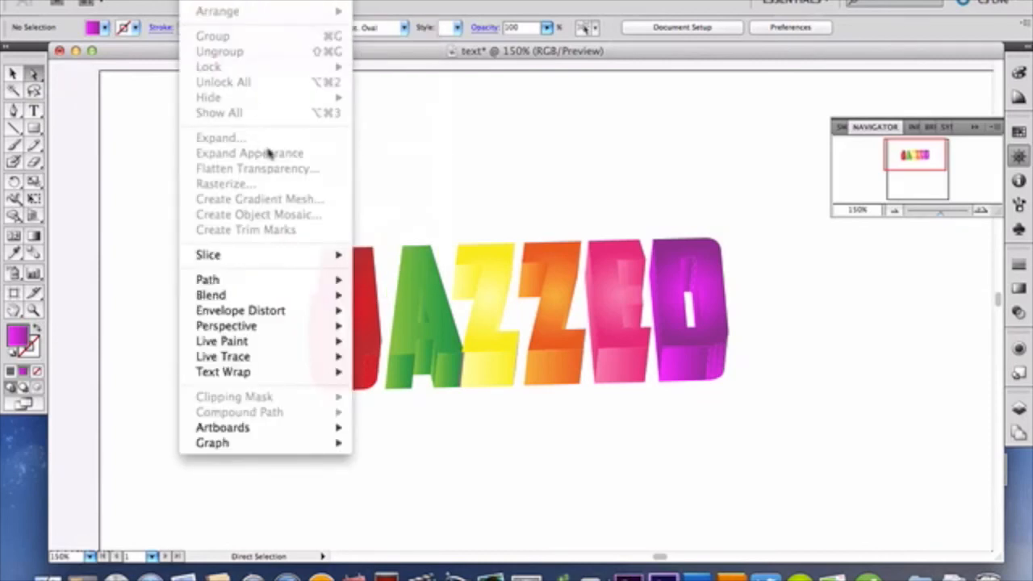
click(101, 113)
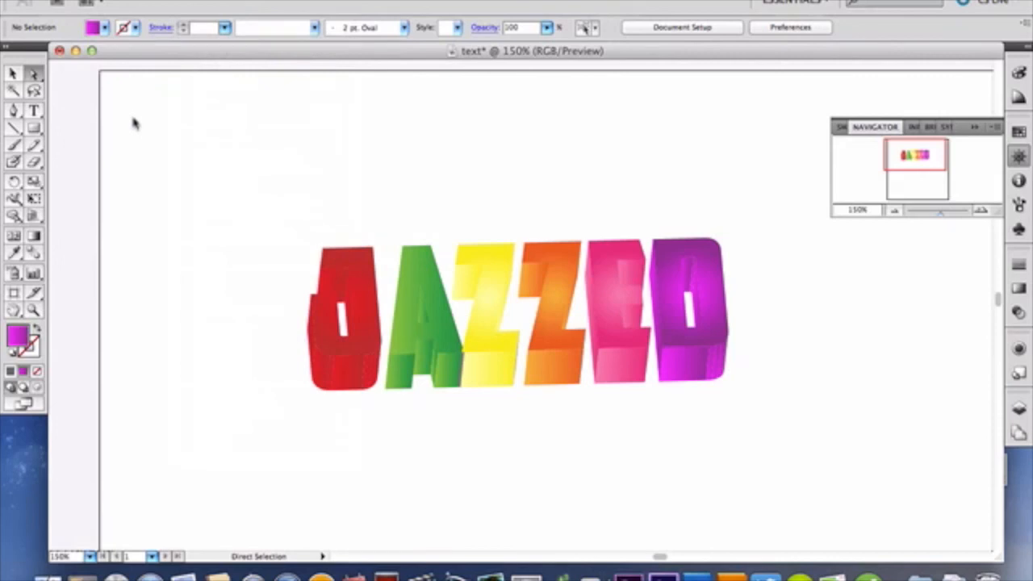